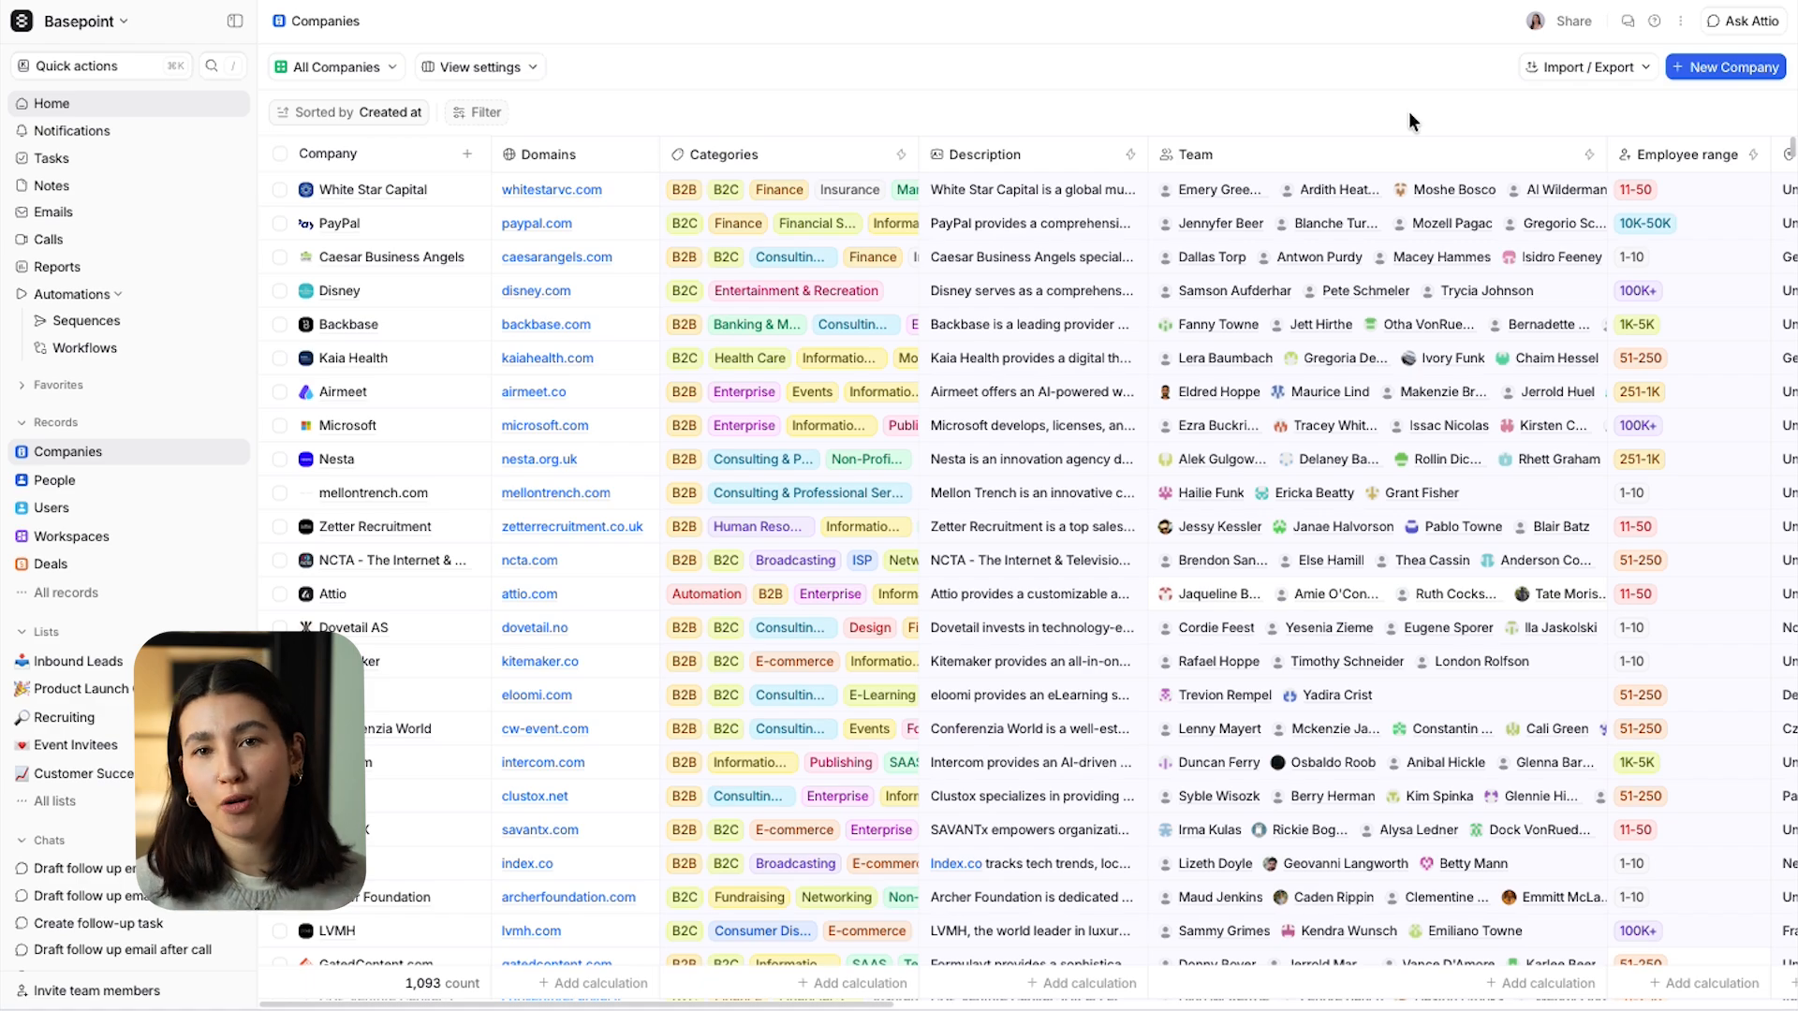
# Open the team member invitation form in the workspace's Members and teams settings and review the roles available for invitees.
pyautogui.click(121, 22)
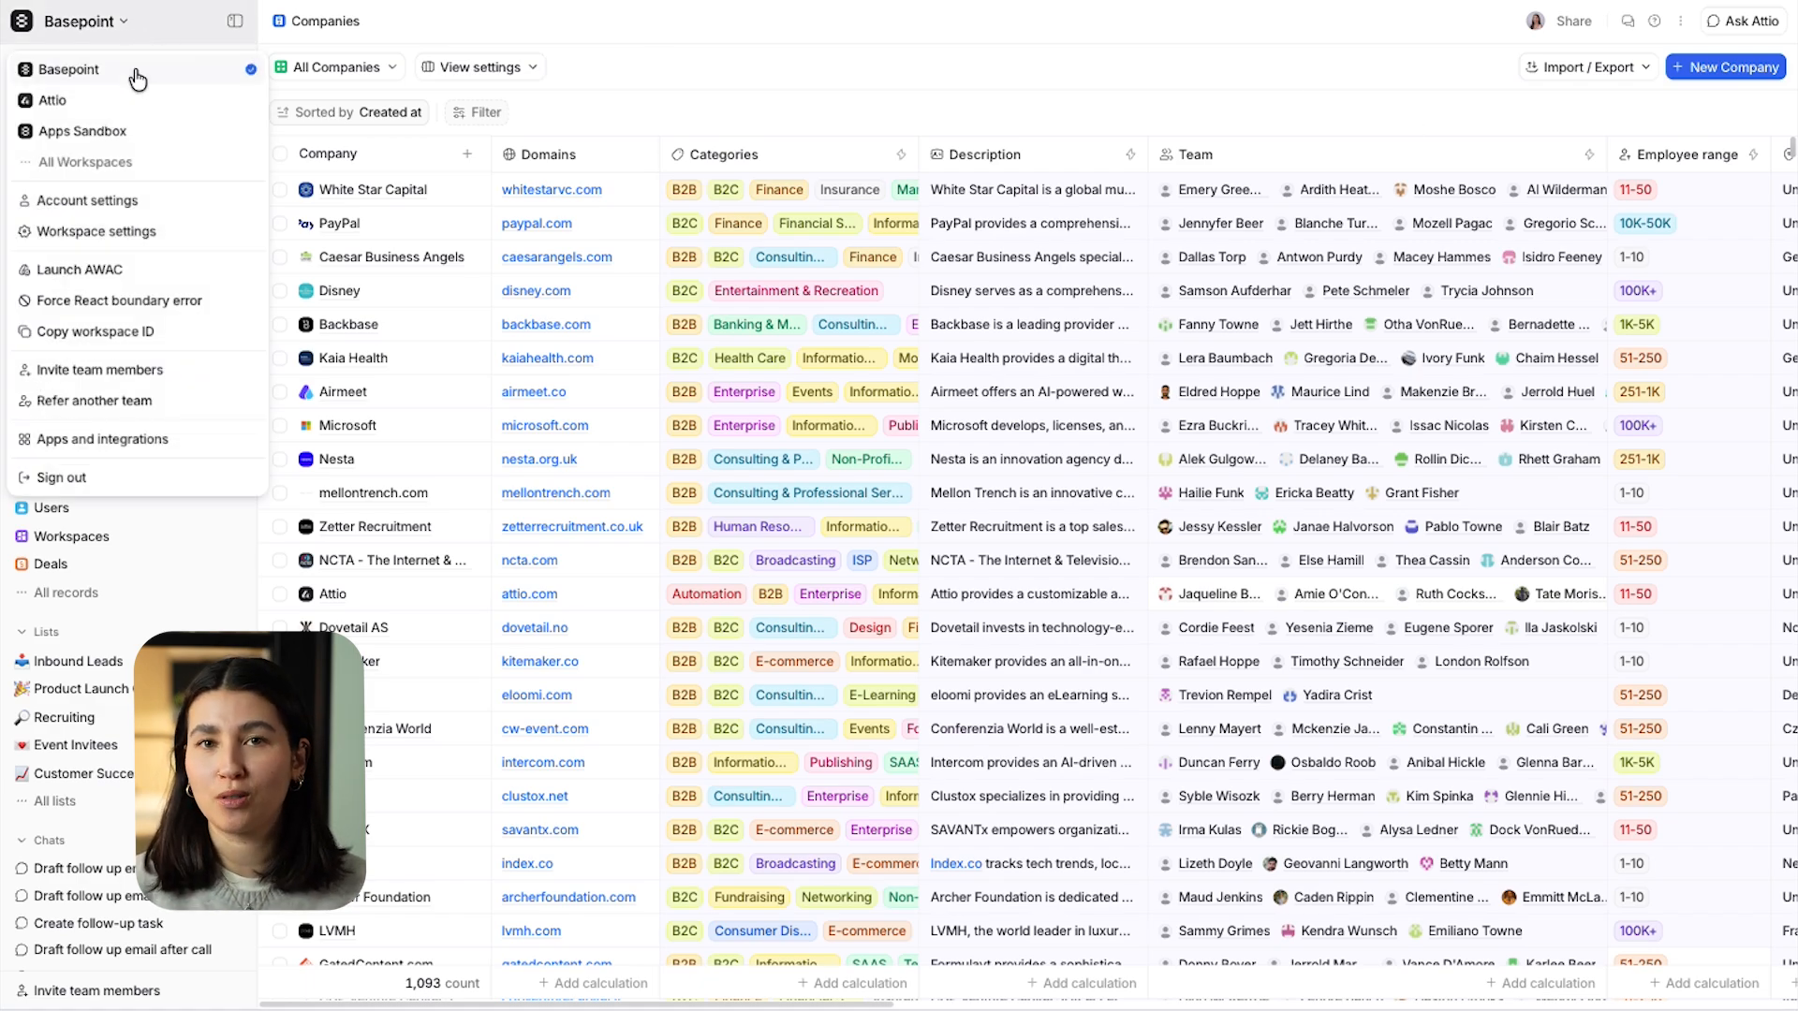
pyautogui.click(138, 233)
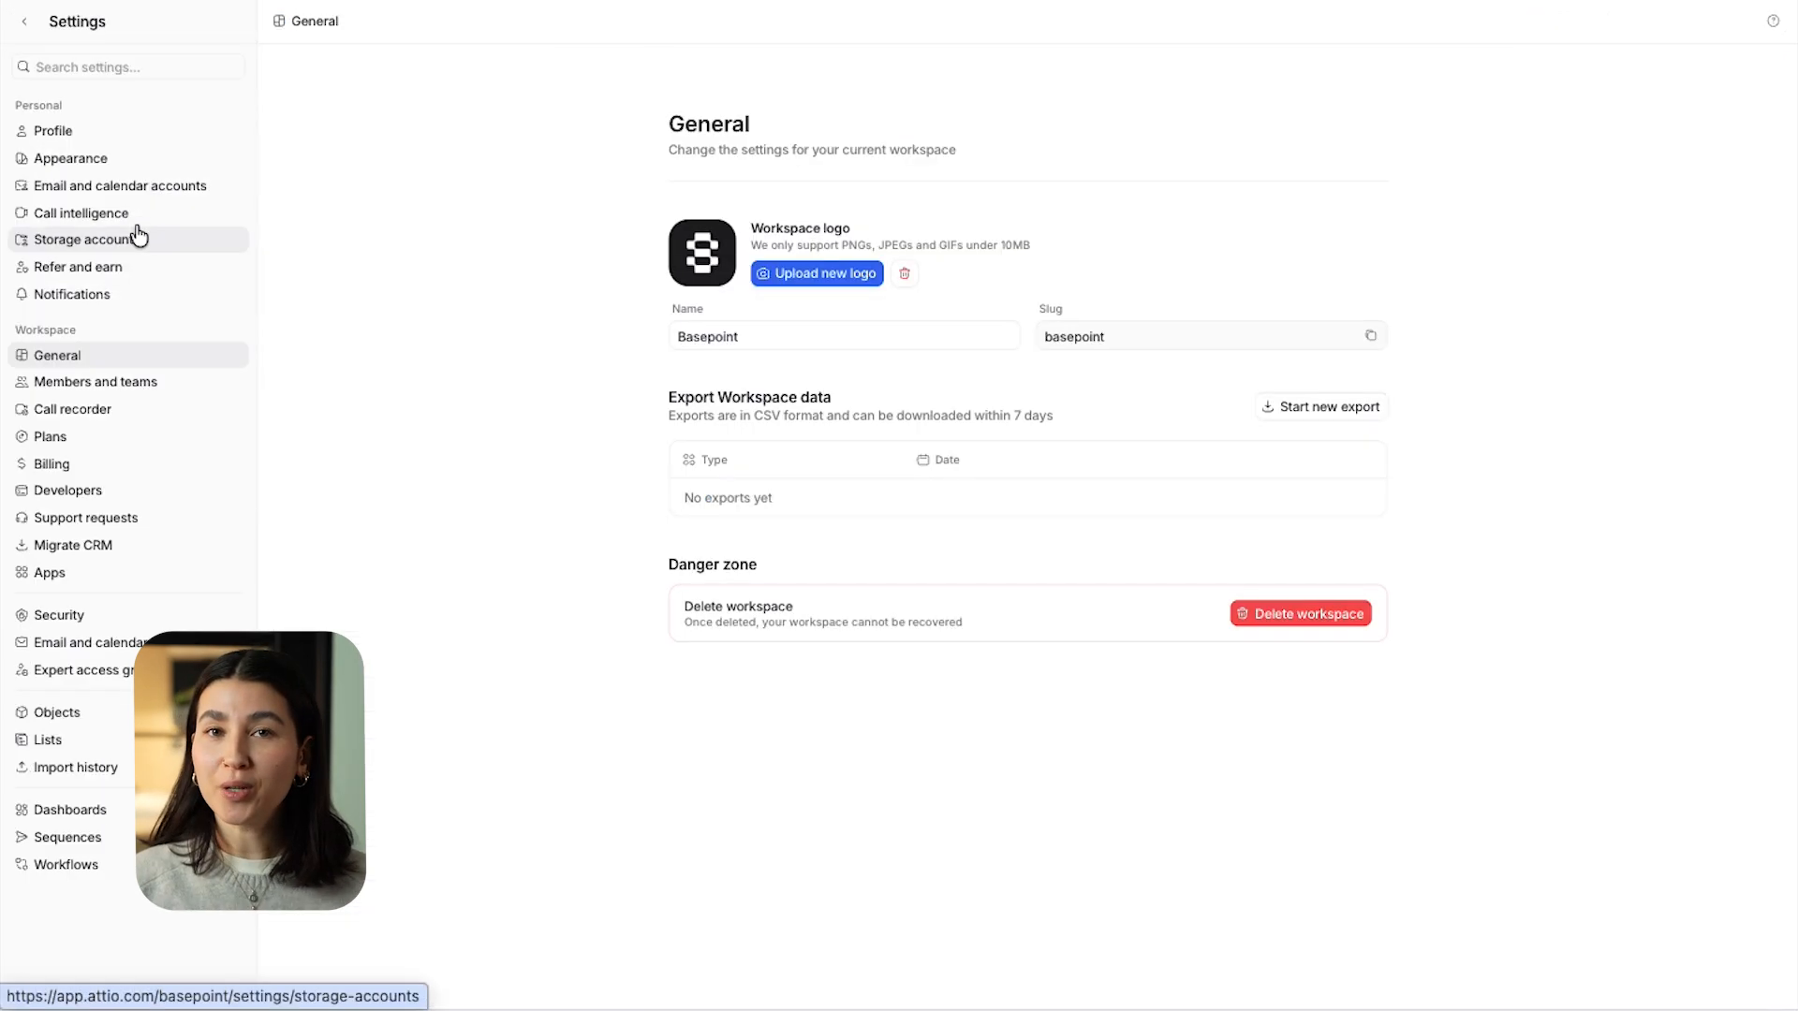
pyautogui.click(132, 381)
pyautogui.click(1272, 267)
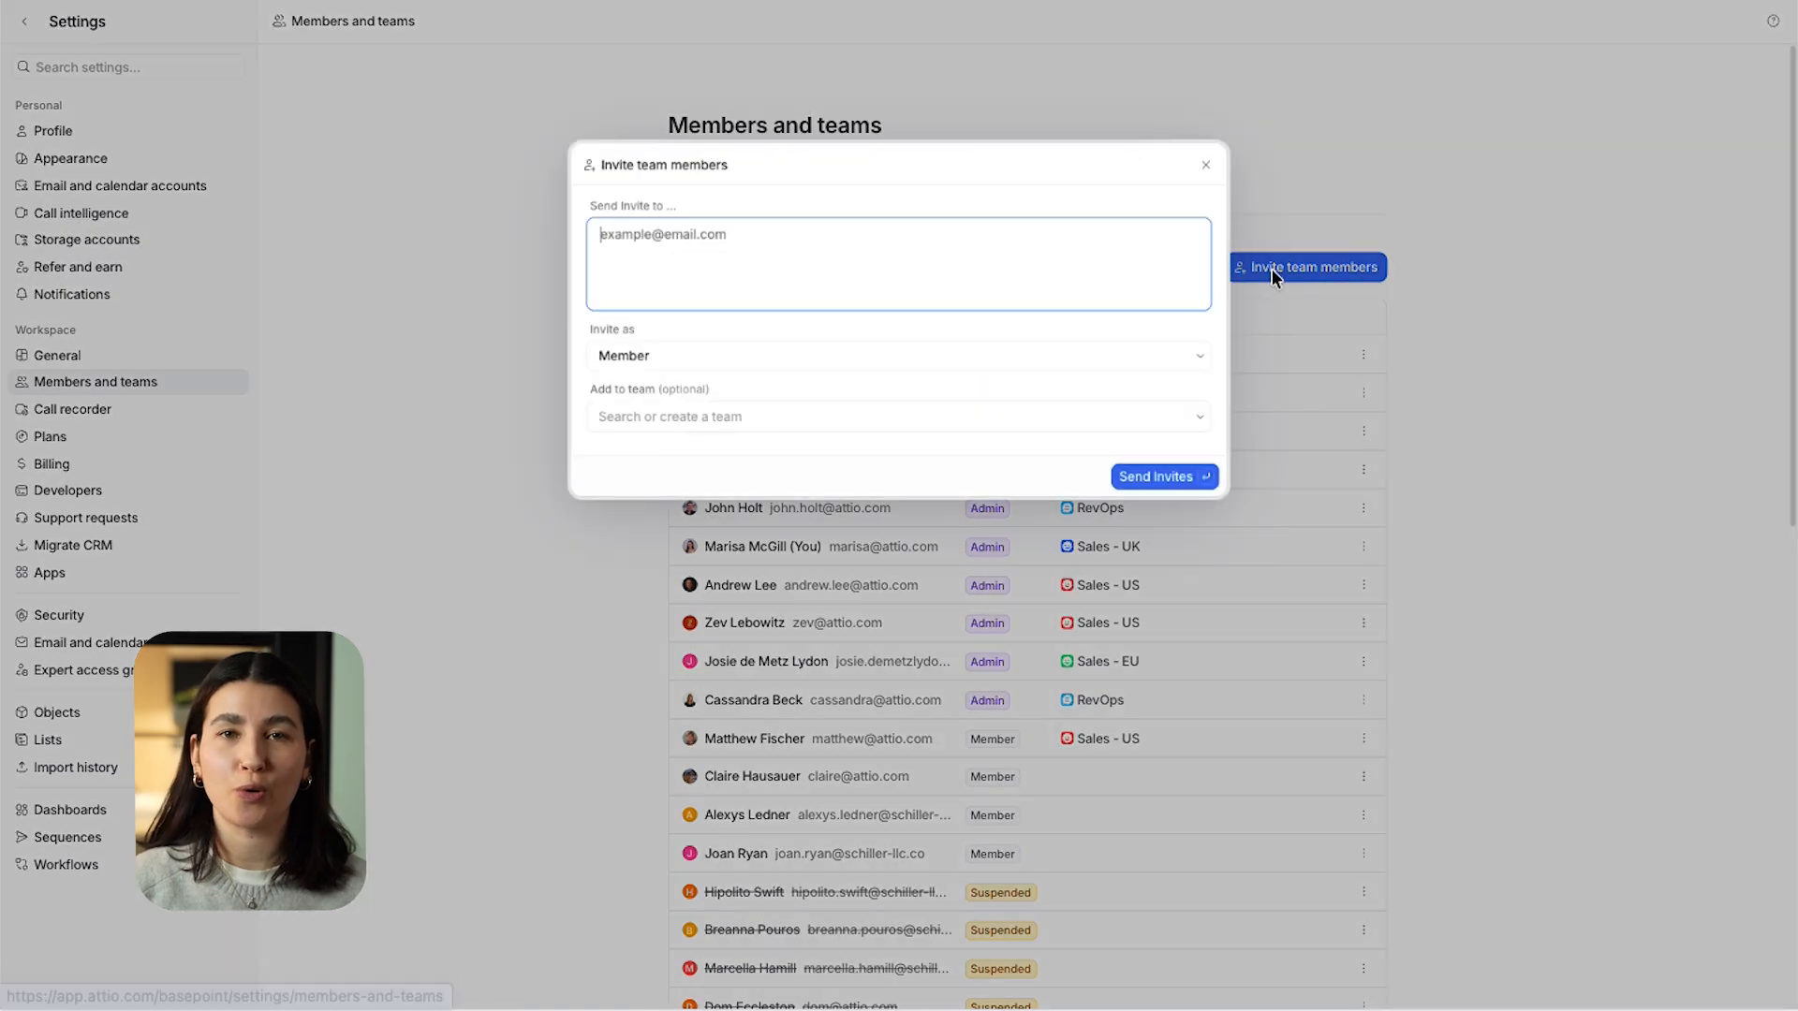
pyautogui.click(1165, 373)
pyautogui.click(1172, 358)
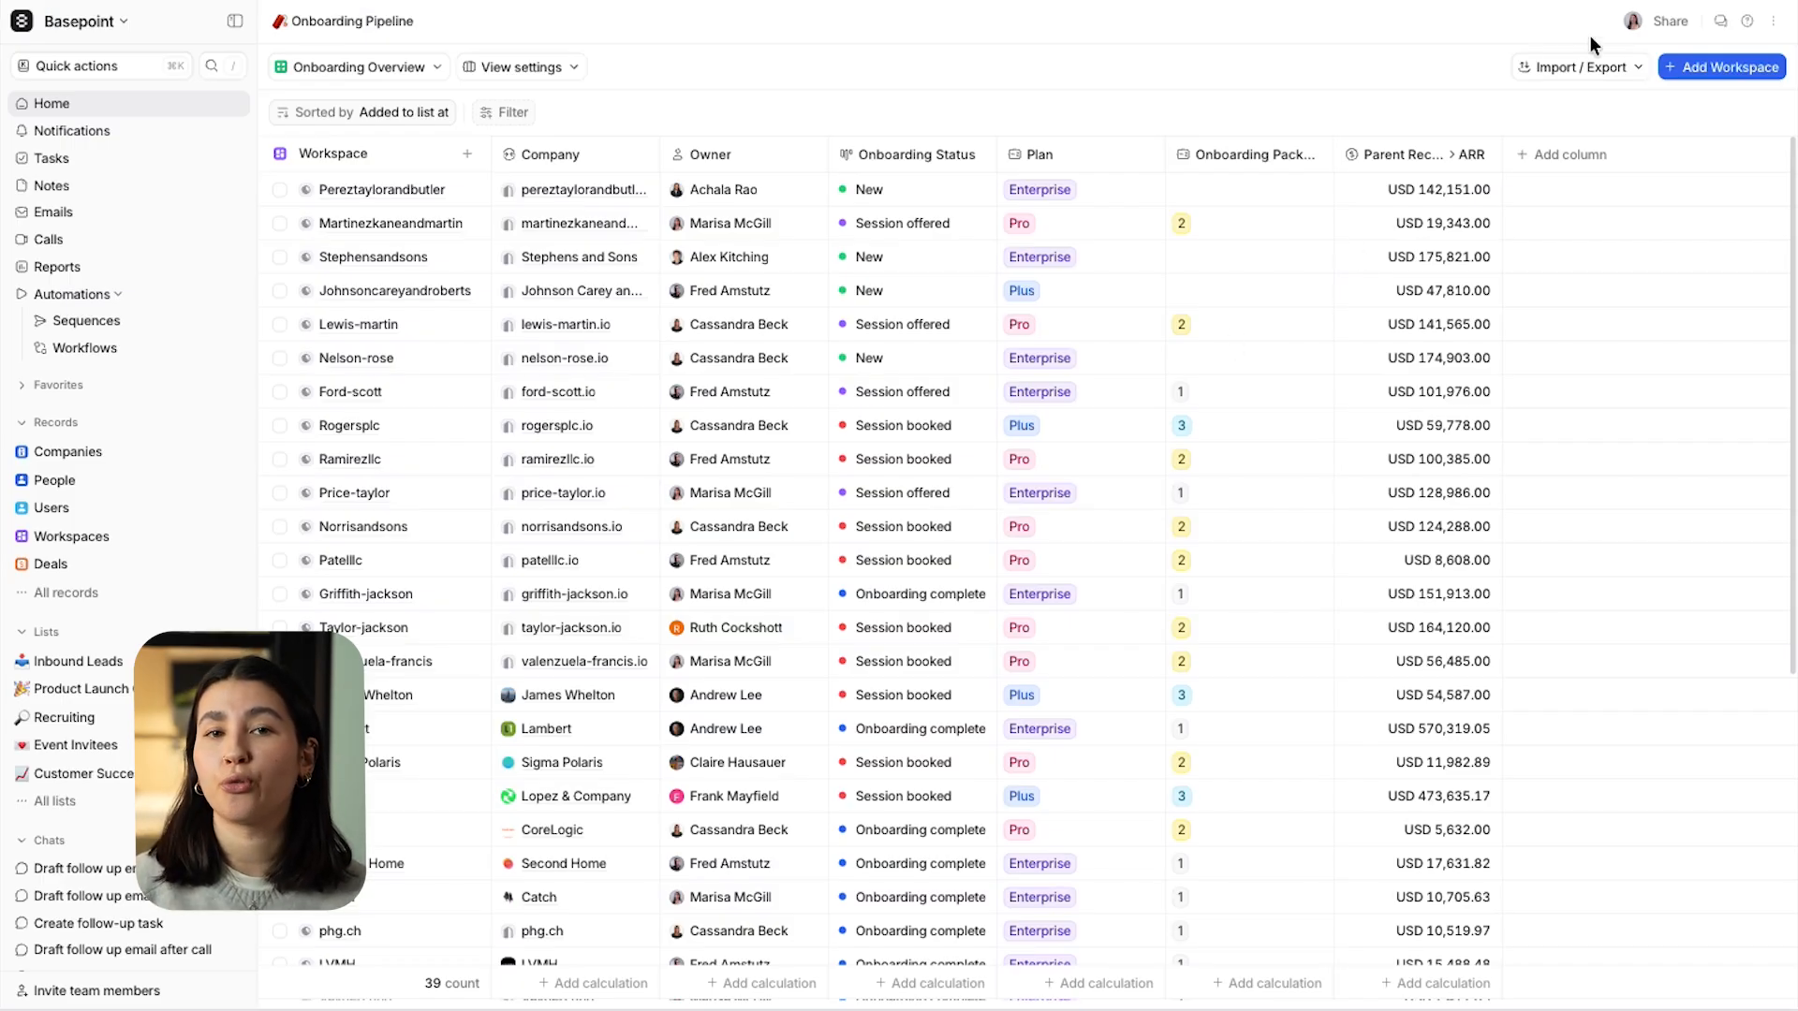
# View the sharing permissions of the Onboarding Pipeline list and the access levels available for members.
pyautogui.click(1663, 21)
pyautogui.click(1580, 162)
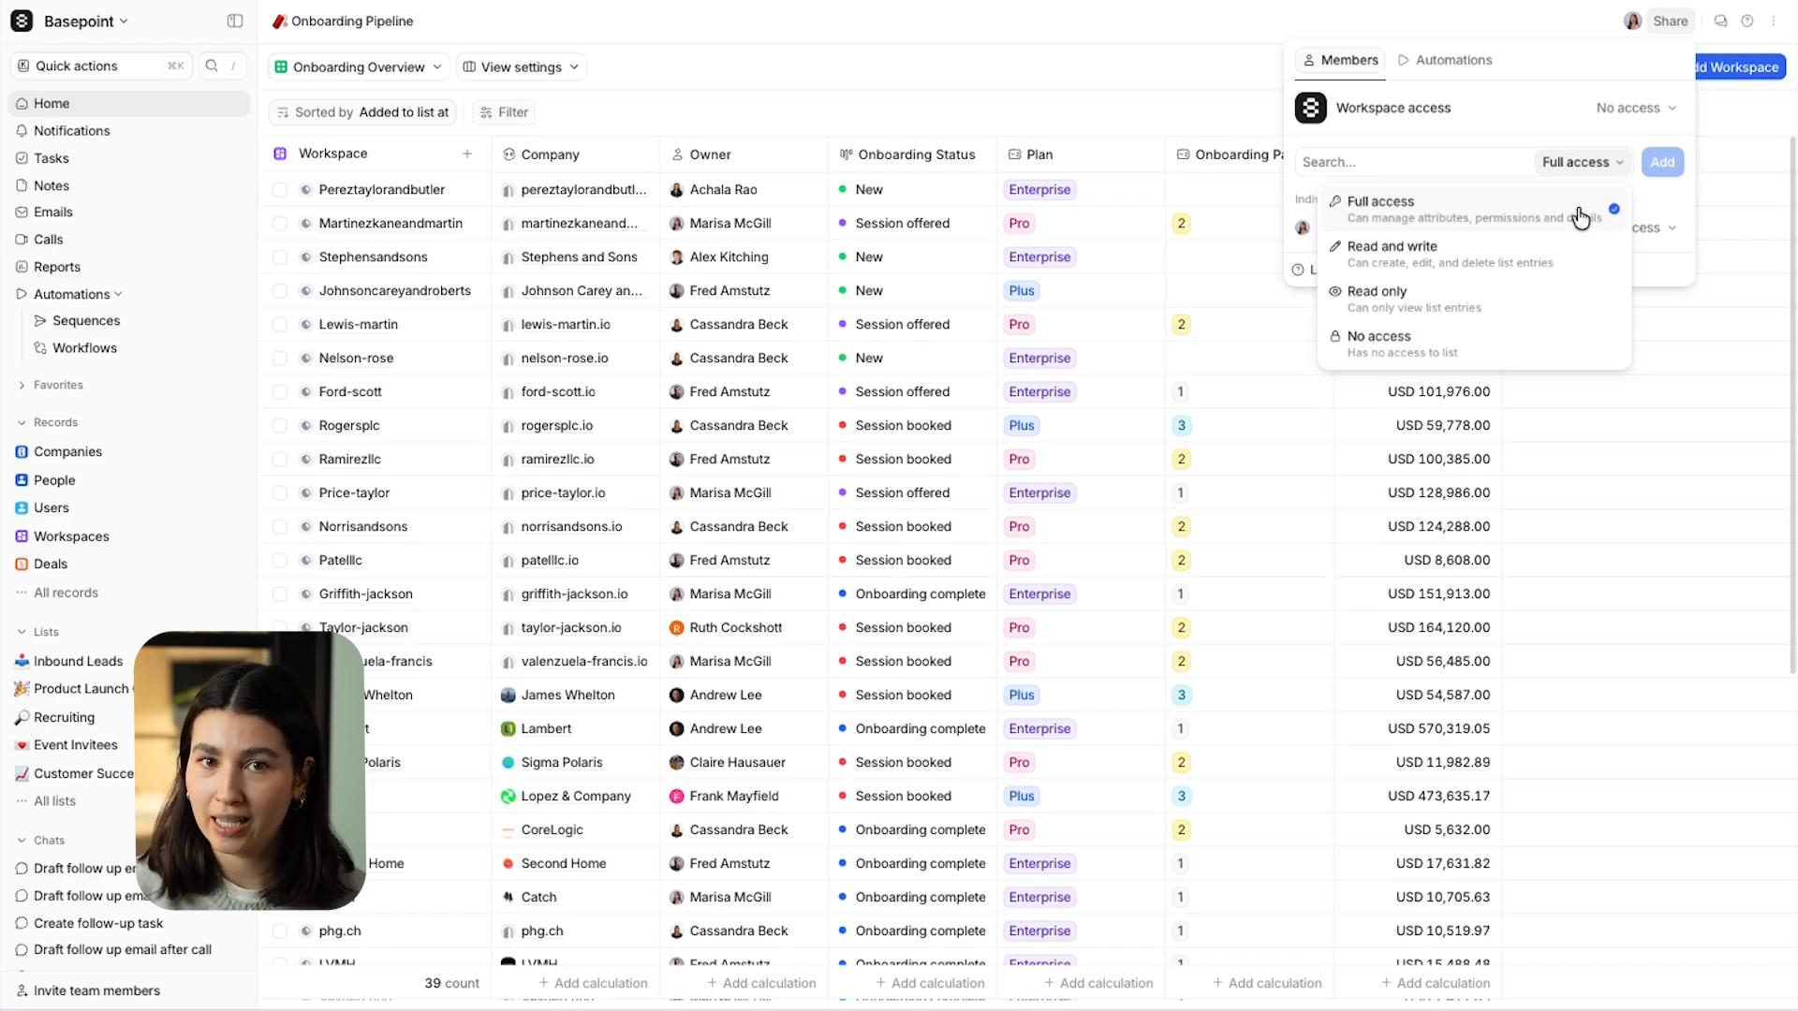
pyautogui.click(106, 30)
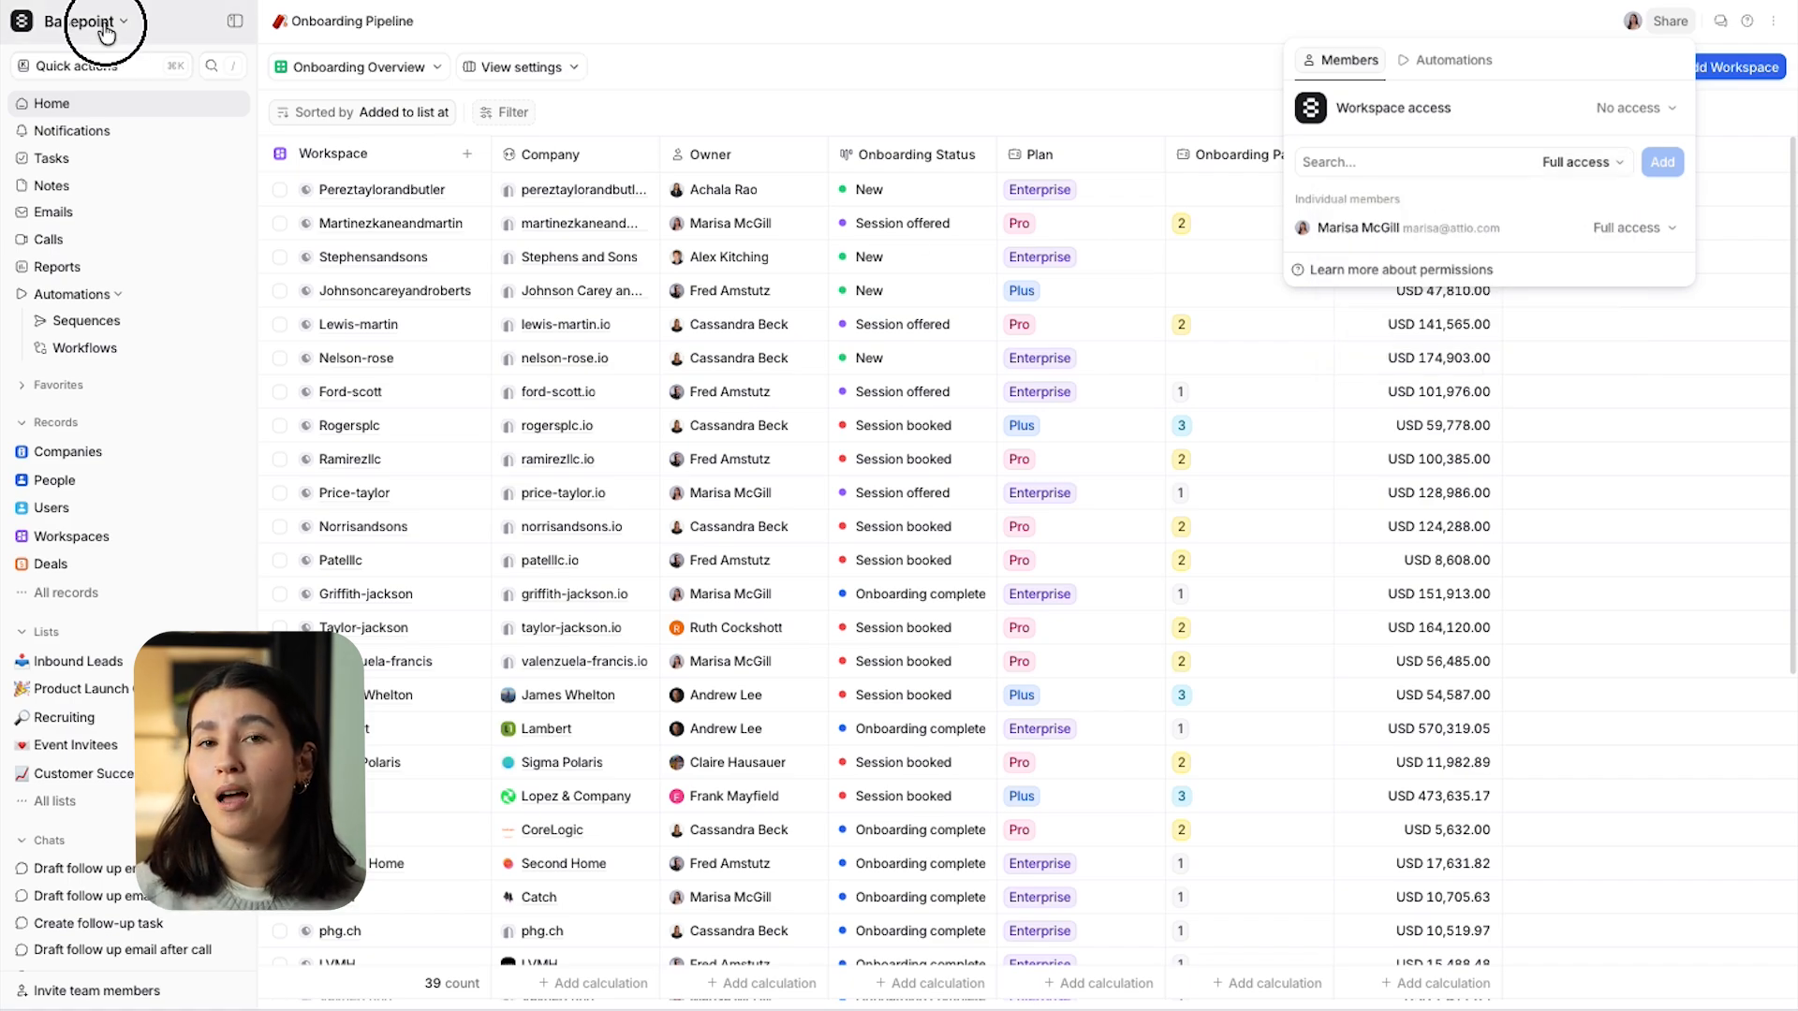
# Open the Deals object's permissions in the workspace settings and set the default workspace access to Read only, confirming the workflow warning.
pyautogui.click(106, 30)
pyautogui.click(105, 232)
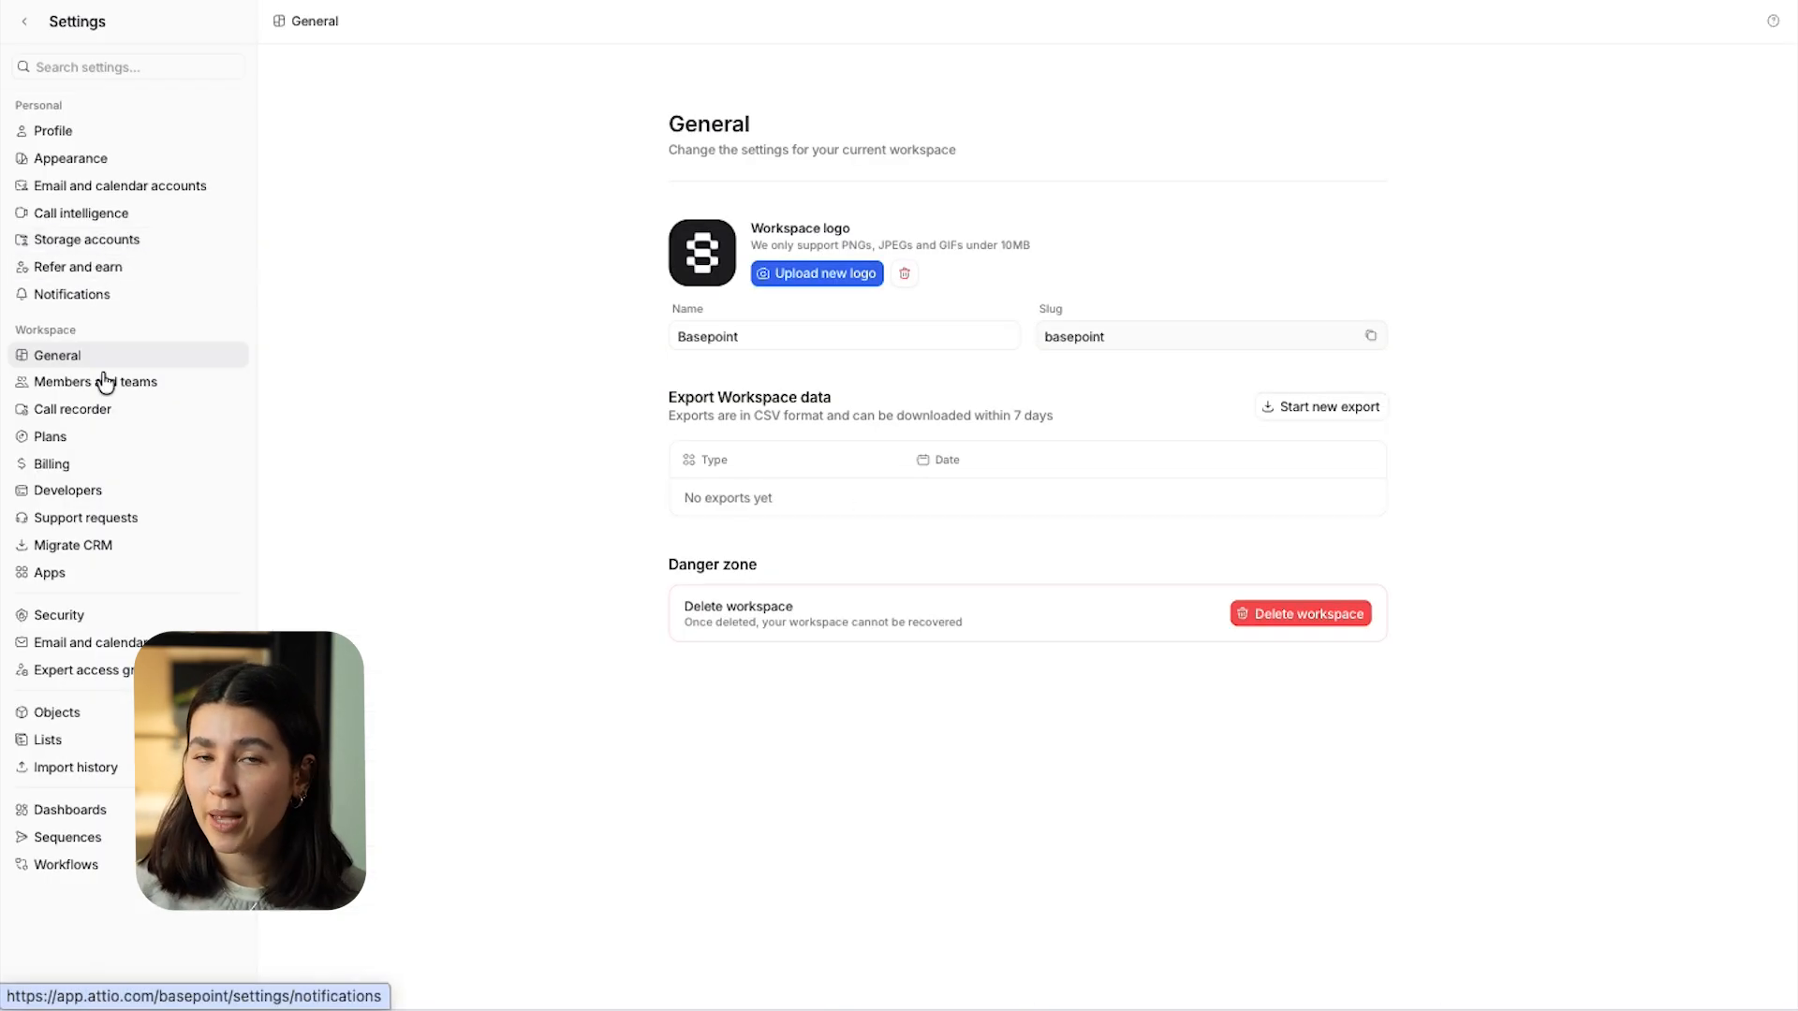
pyautogui.click(85, 714)
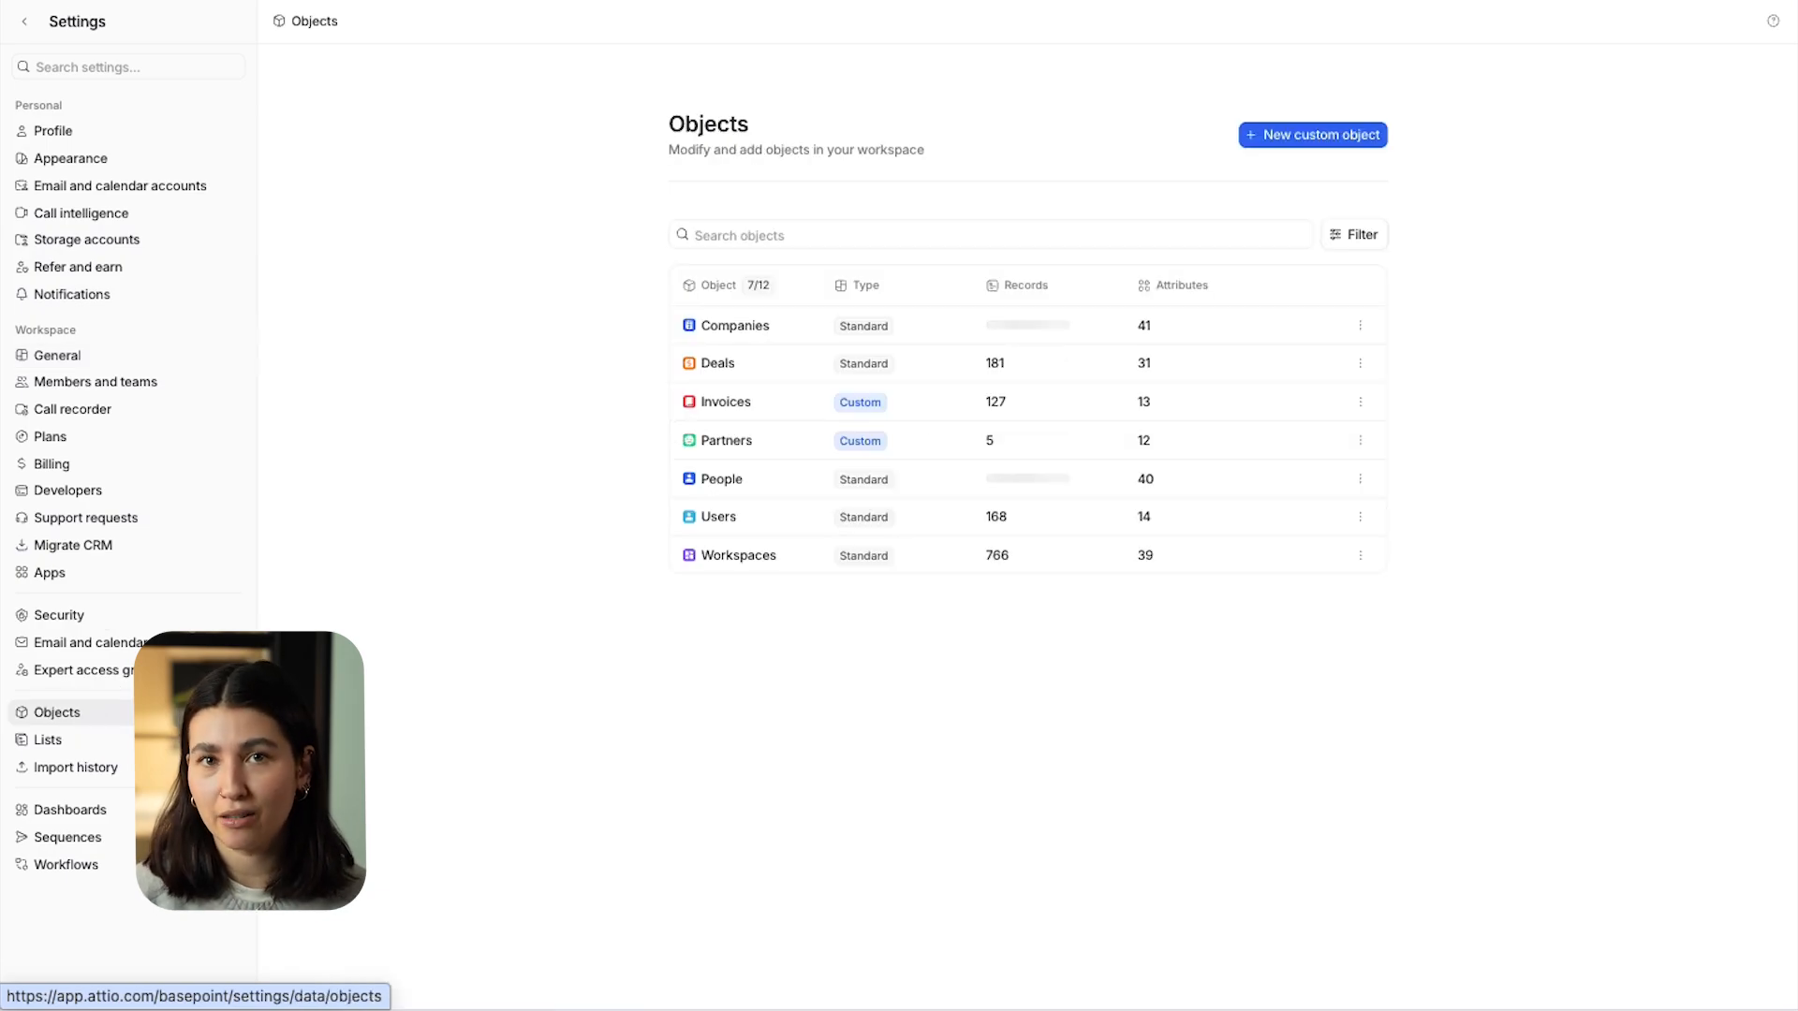
pyautogui.click(712, 364)
pyautogui.click(851, 245)
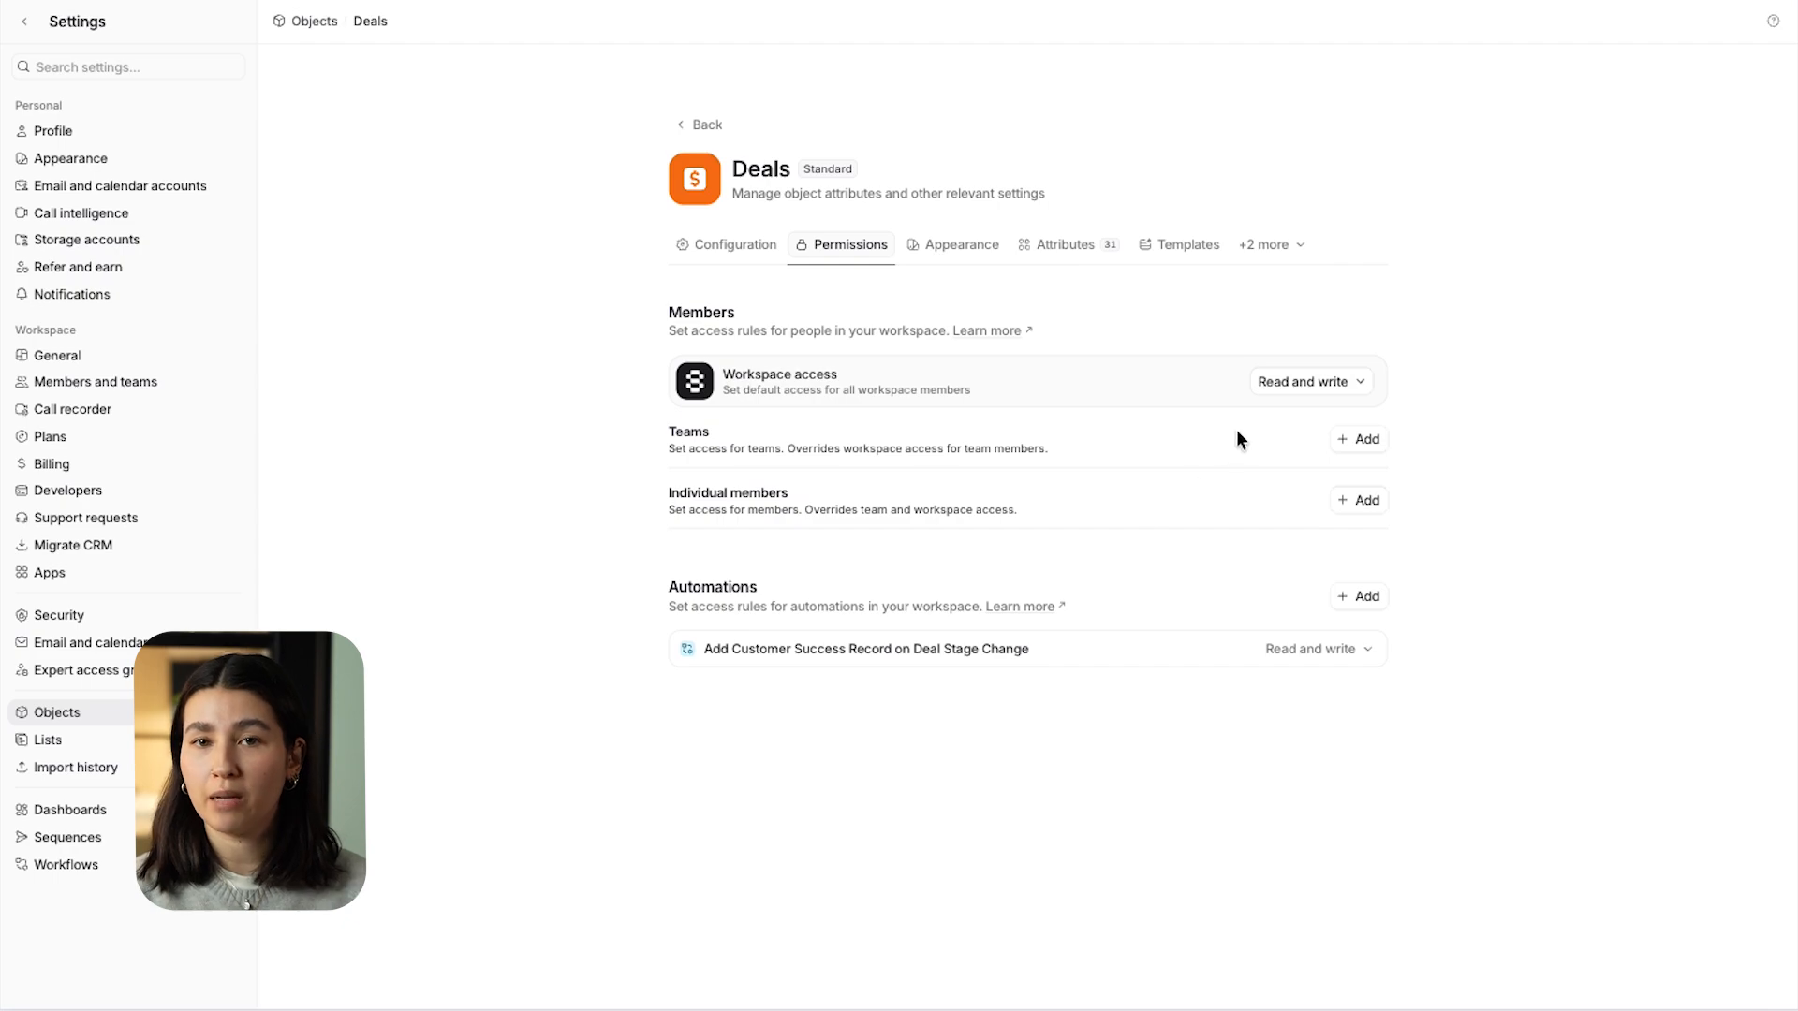
pyautogui.click(1284, 379)
pyautogui.click(1258, 511)
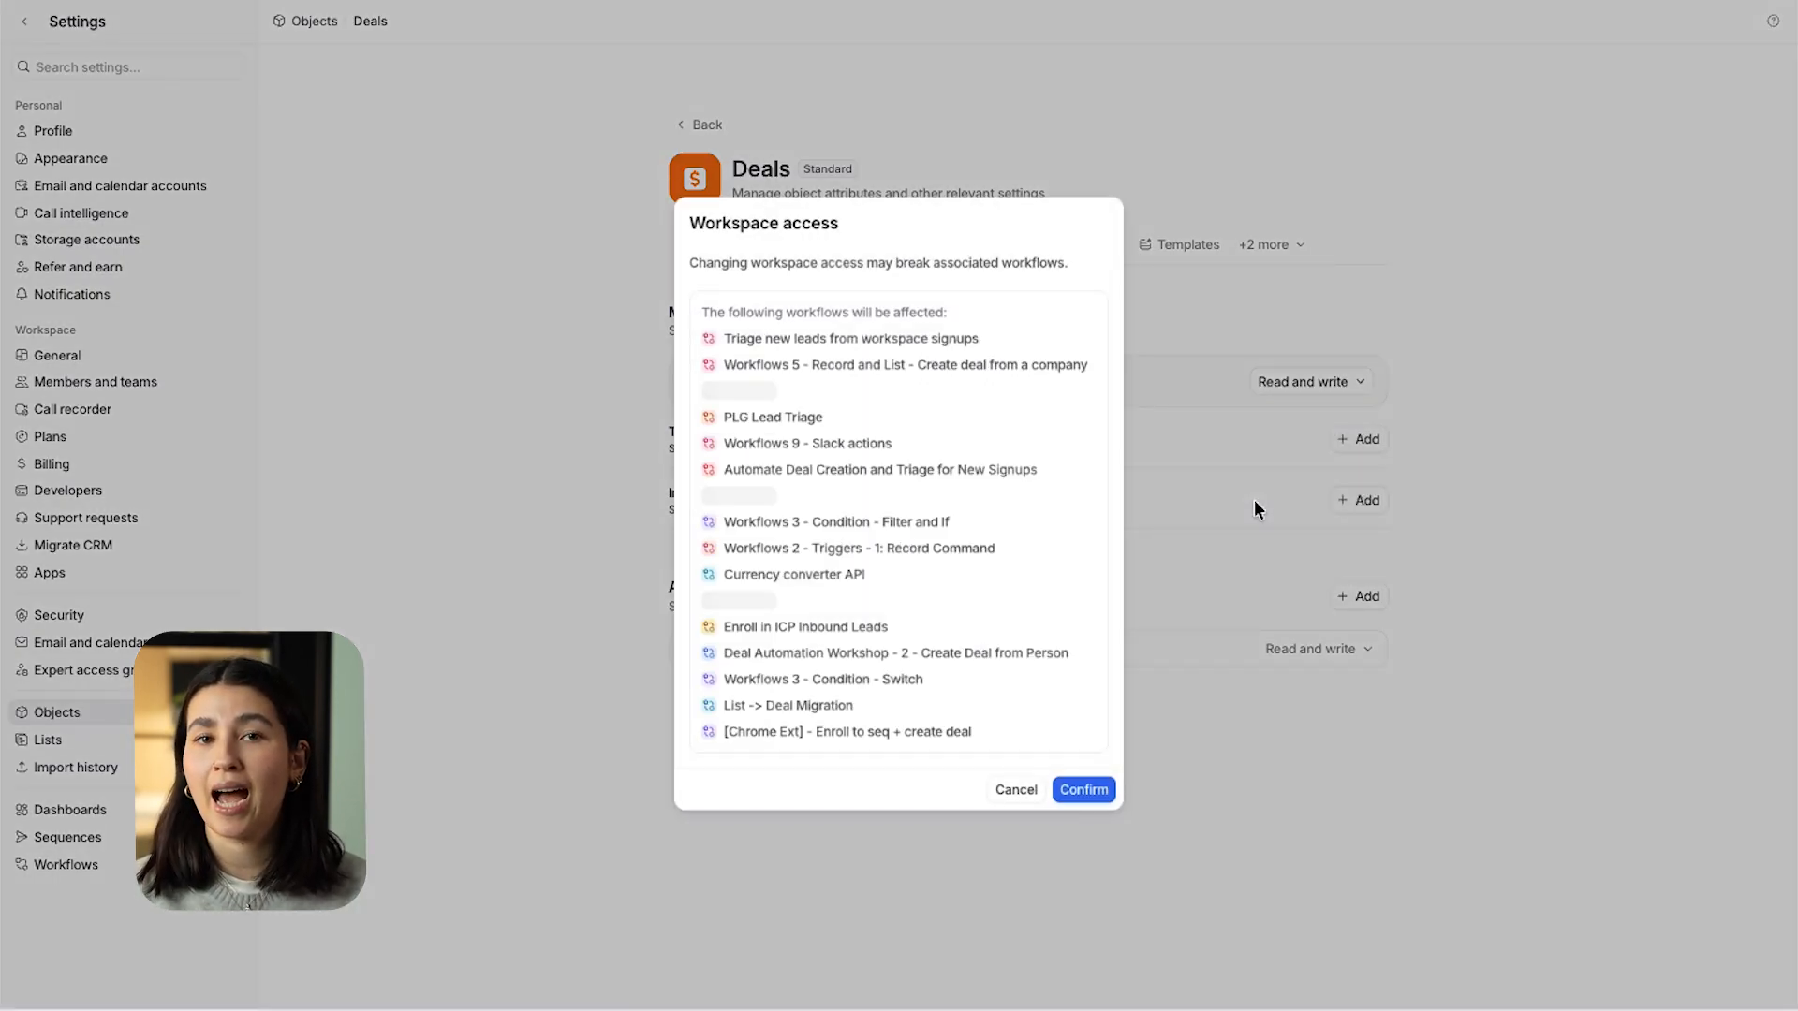
pyautogui.click(1085, 791)
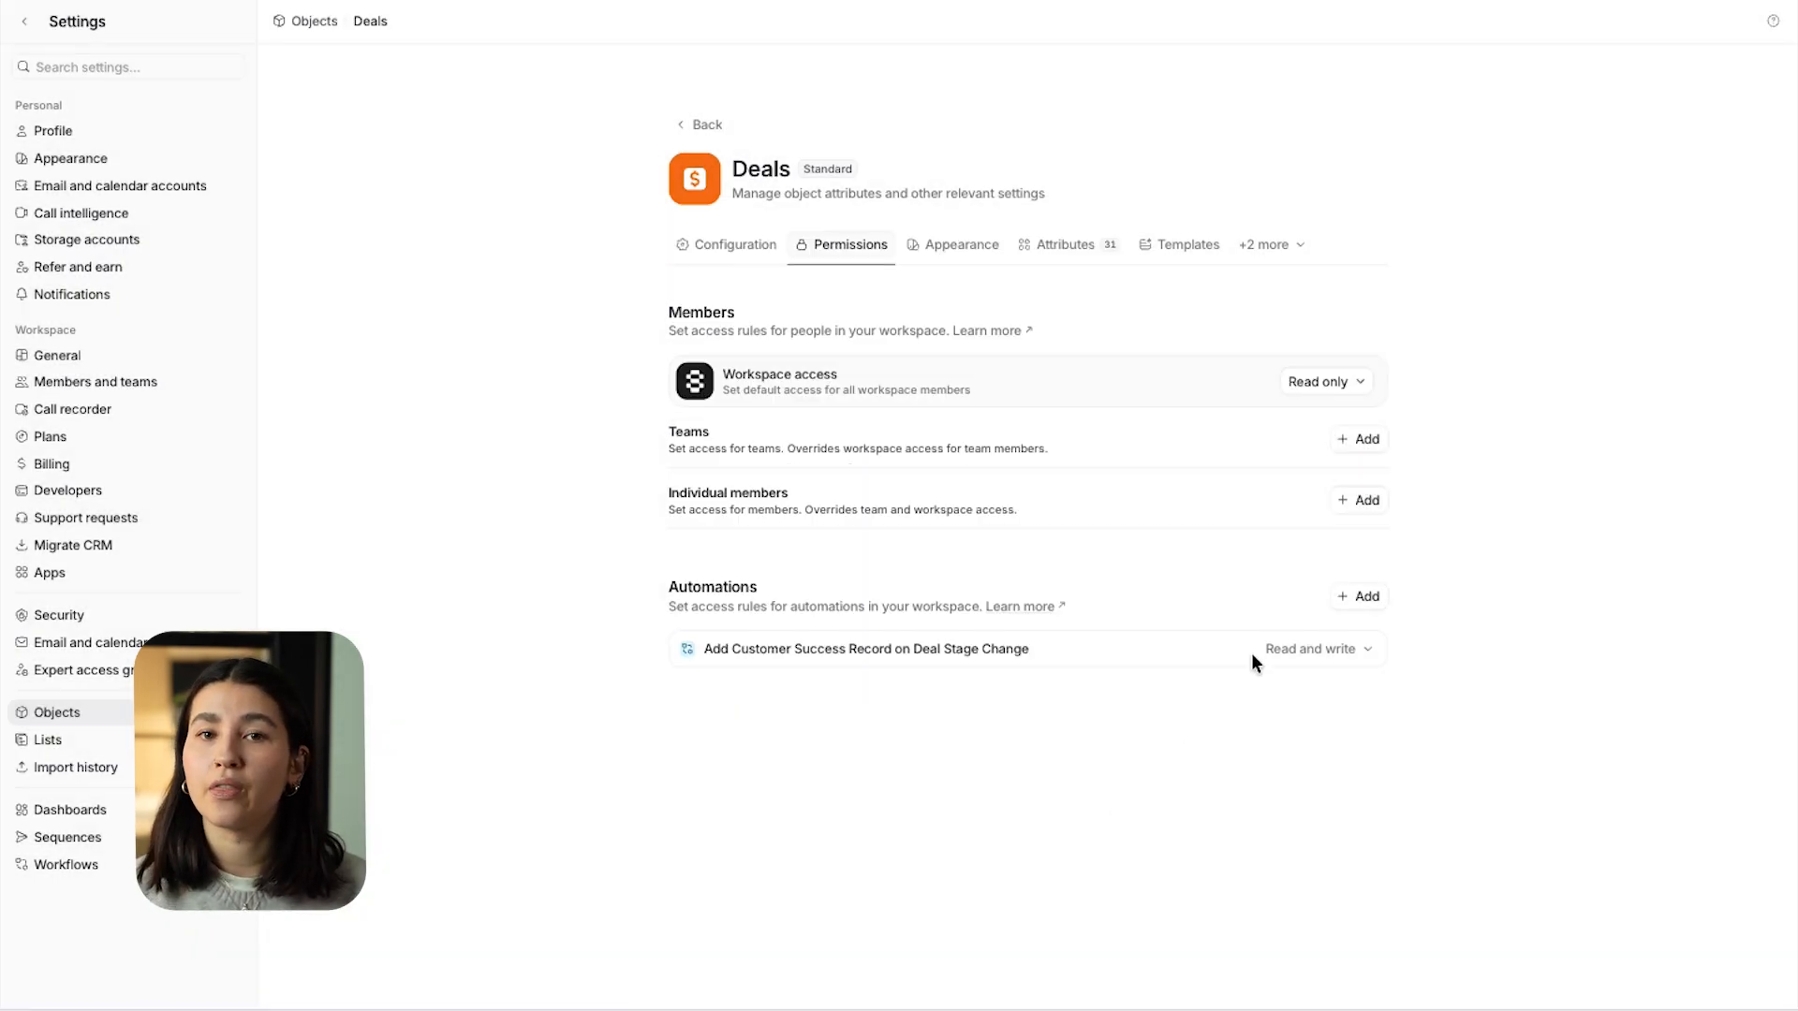
# Add the first listed workspace member to the individual member access rules of the Deals object.
pyautogui.click(1362, 499)
pyautogui.click(1244, 595)
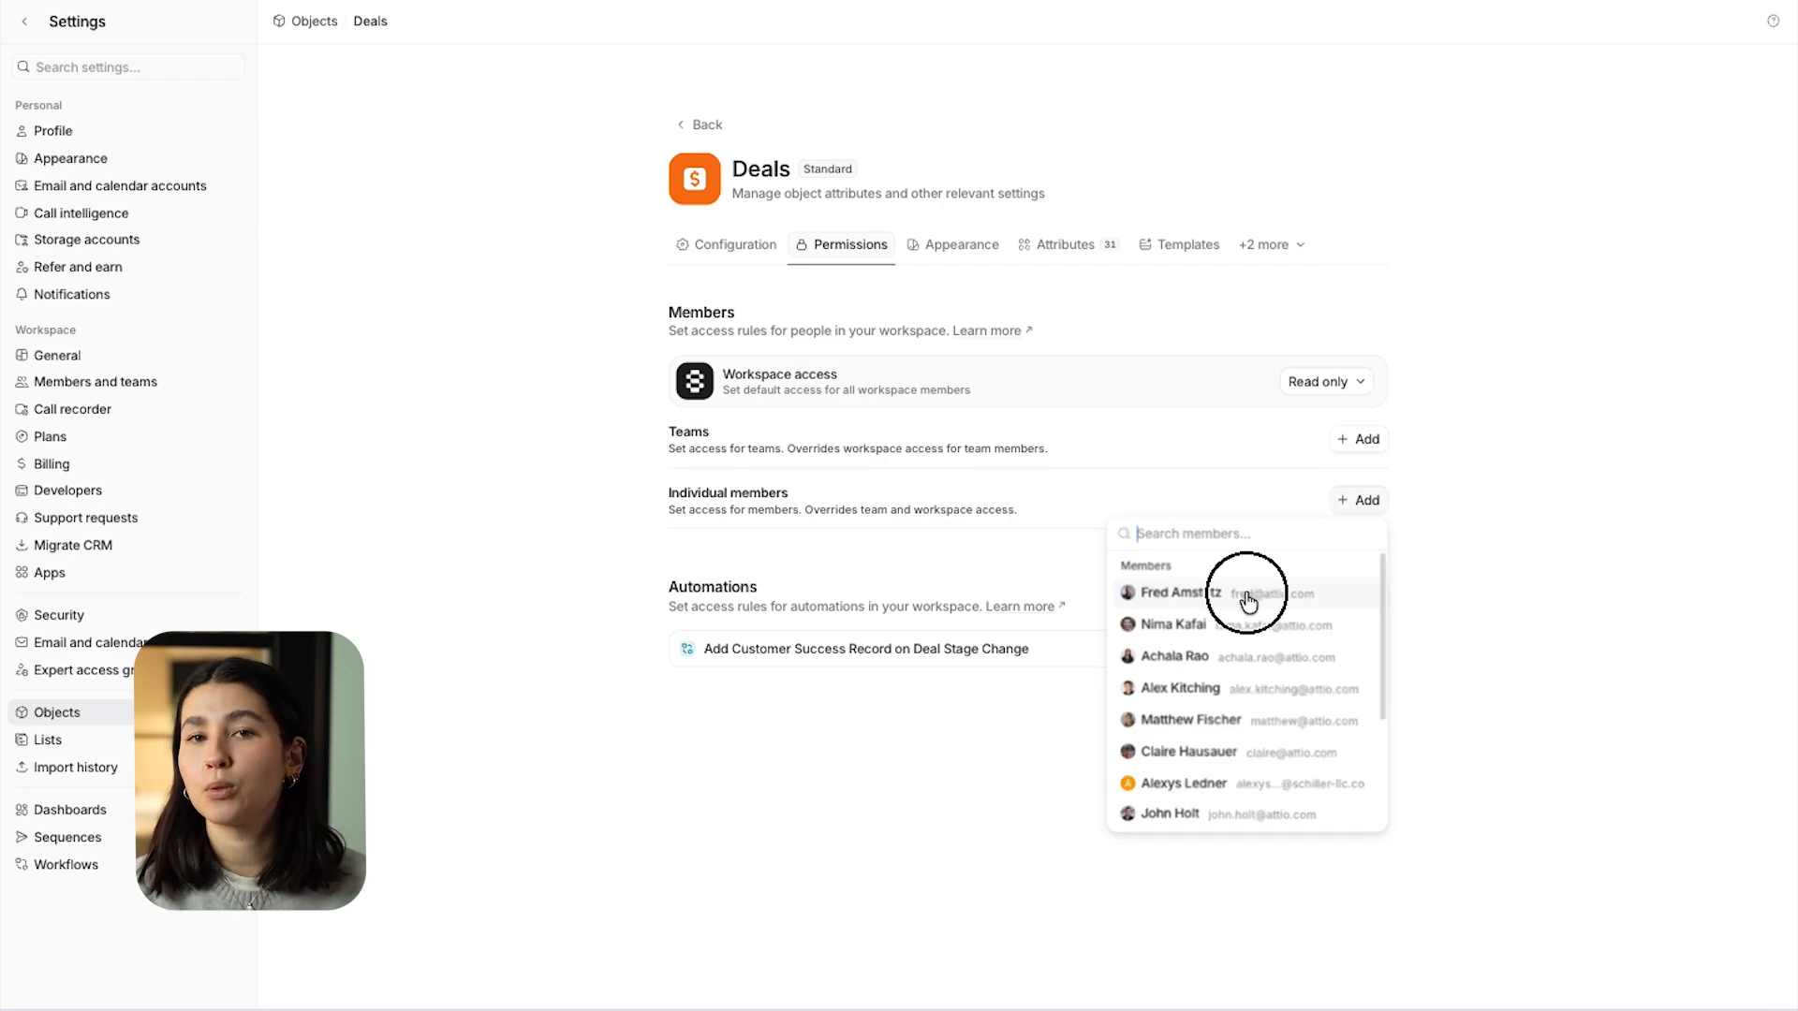
pyautogui.click(1564, 569)
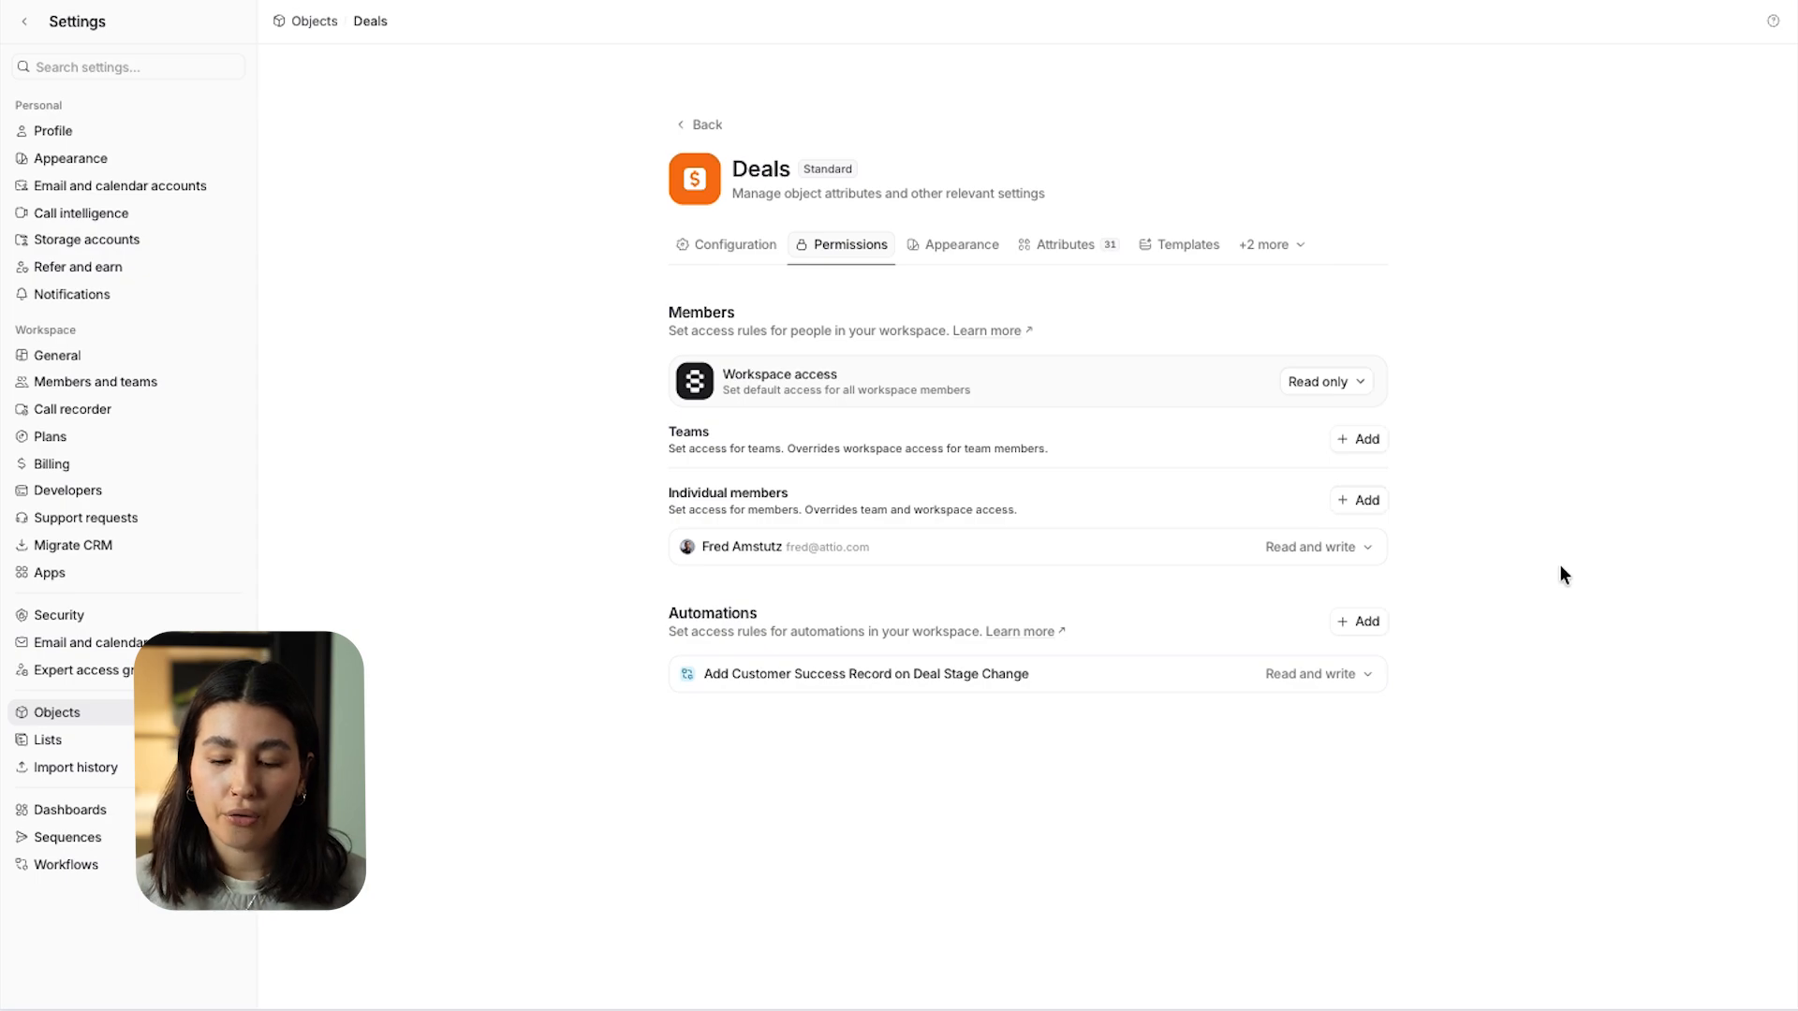
# Return to the object list, reopen the permissions of Deals and choose Read only for workspace access.
pyautogui.click(695, 127)
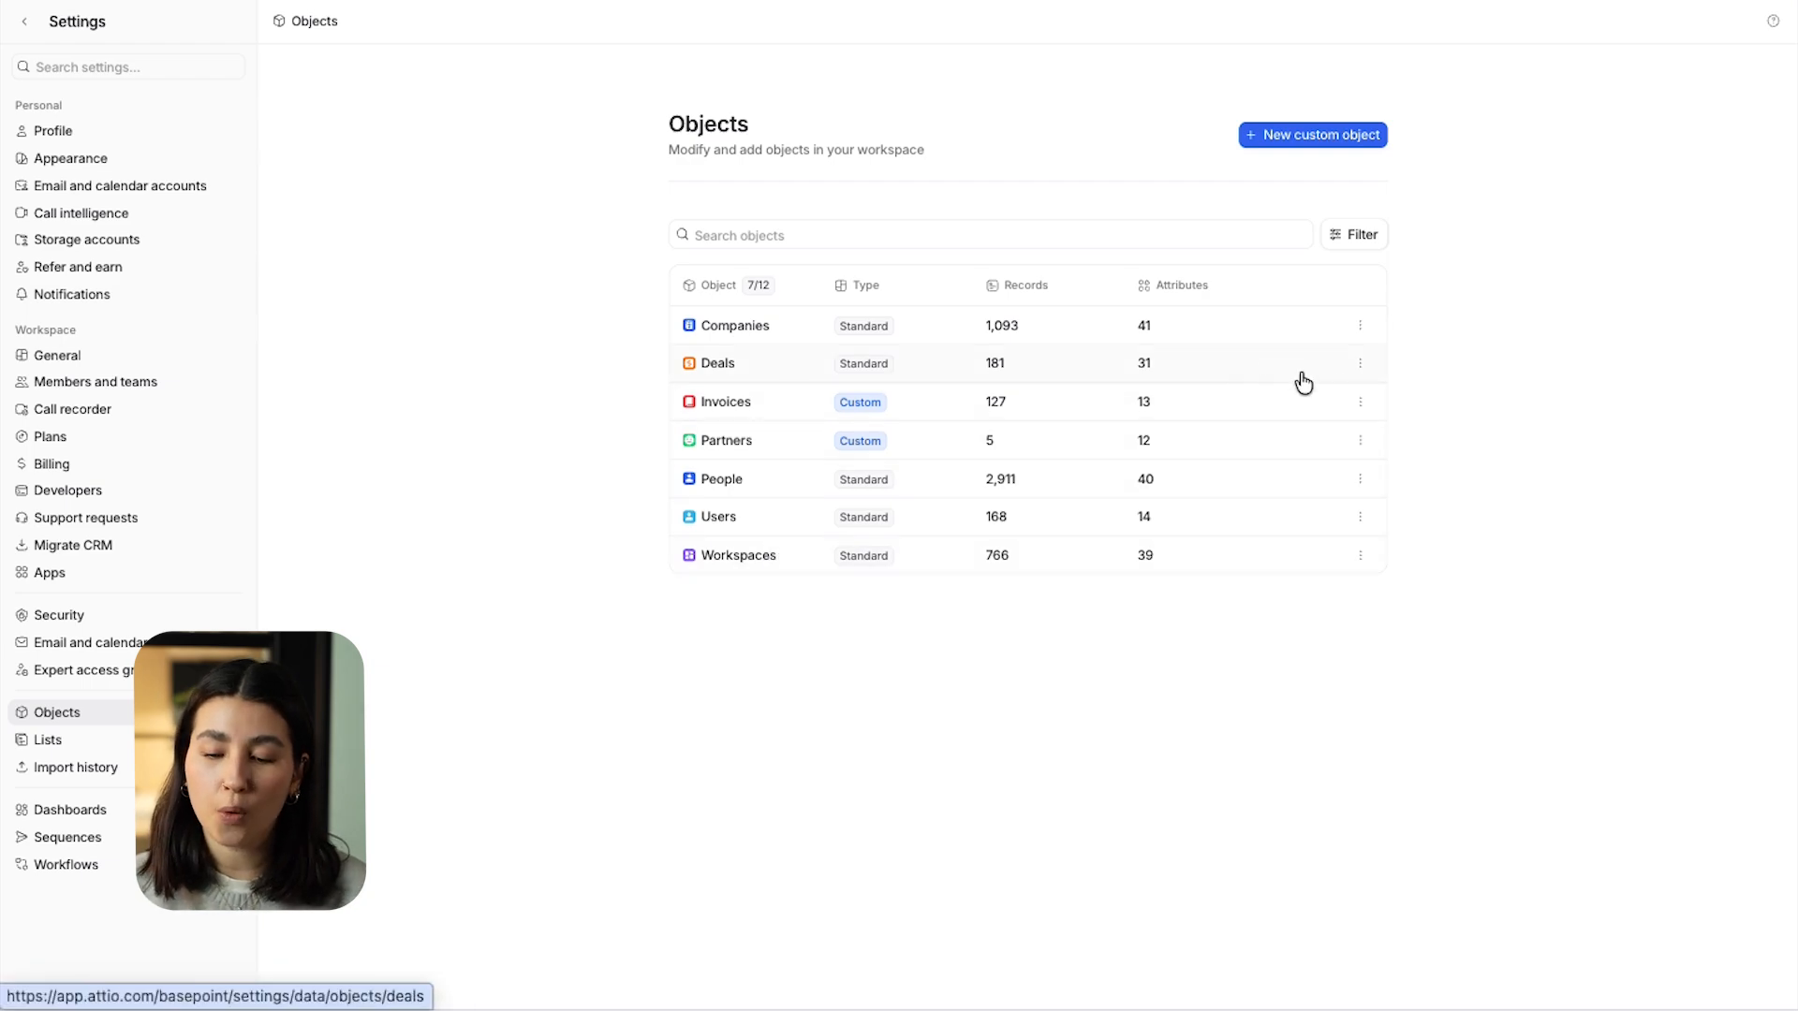
pyautogui.click(1360, 365)
pyautogui.click(1330, 397)
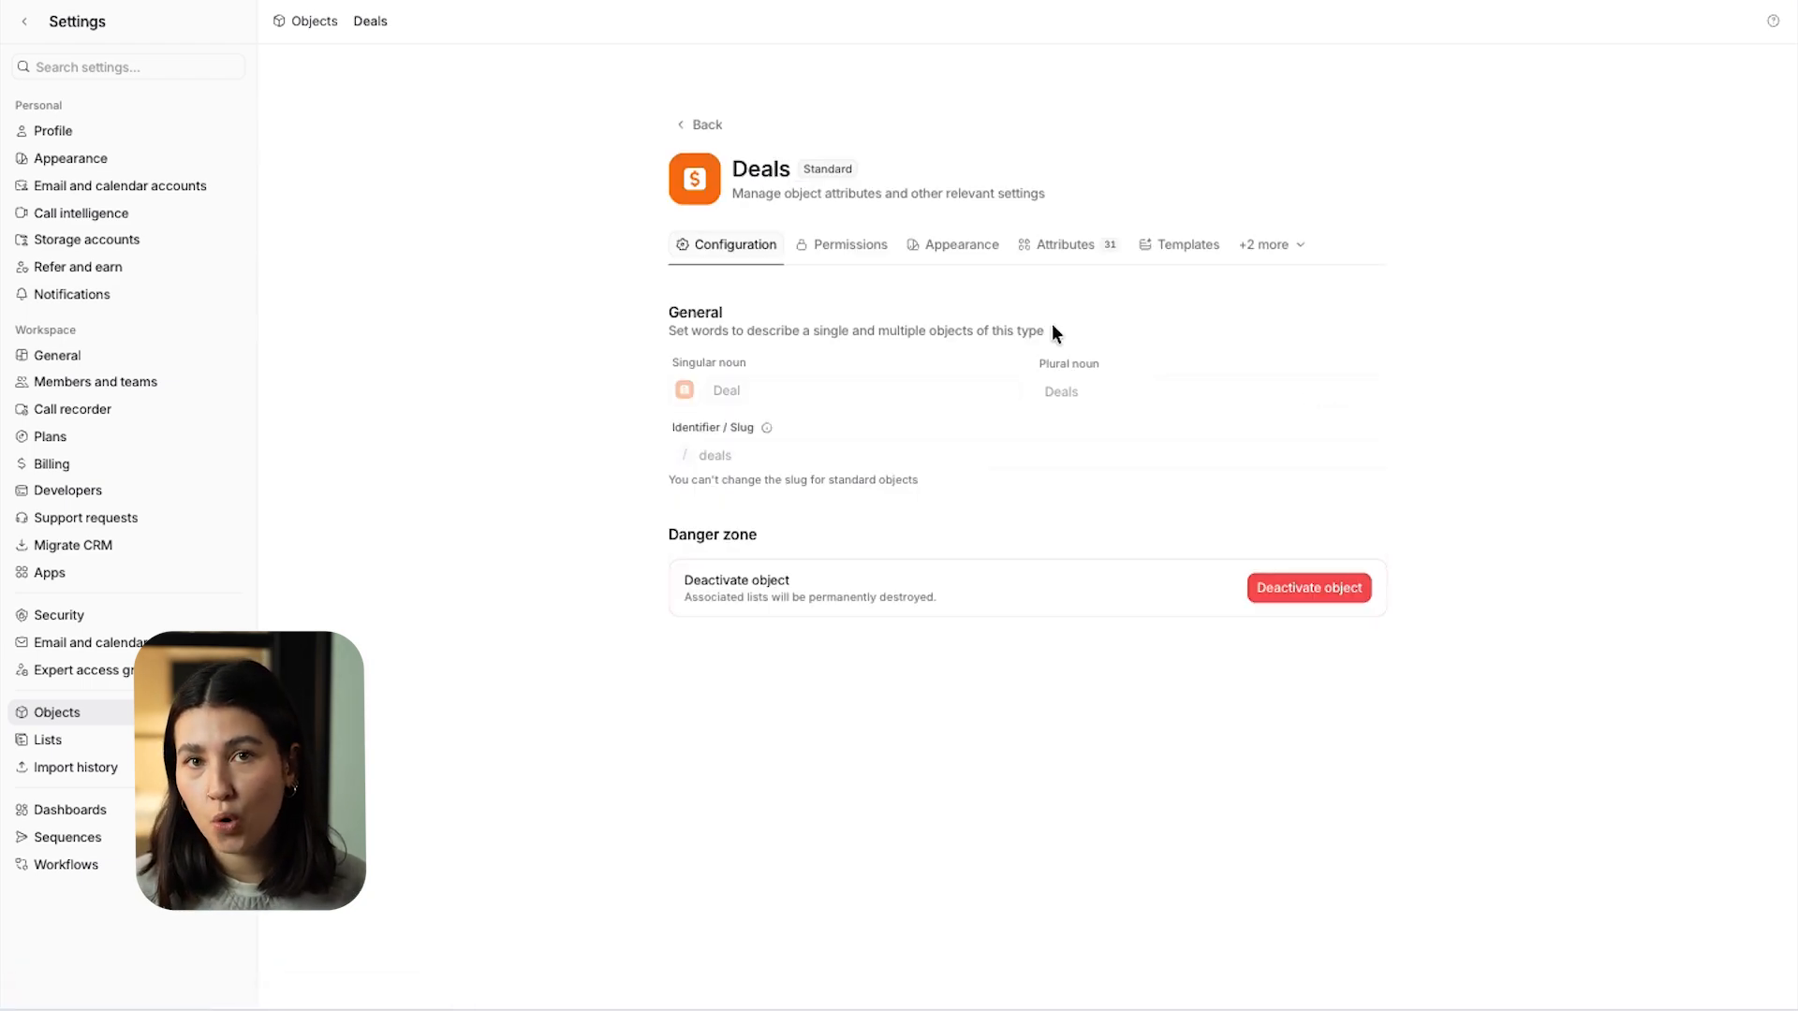
pyautogui.click(832, 245)
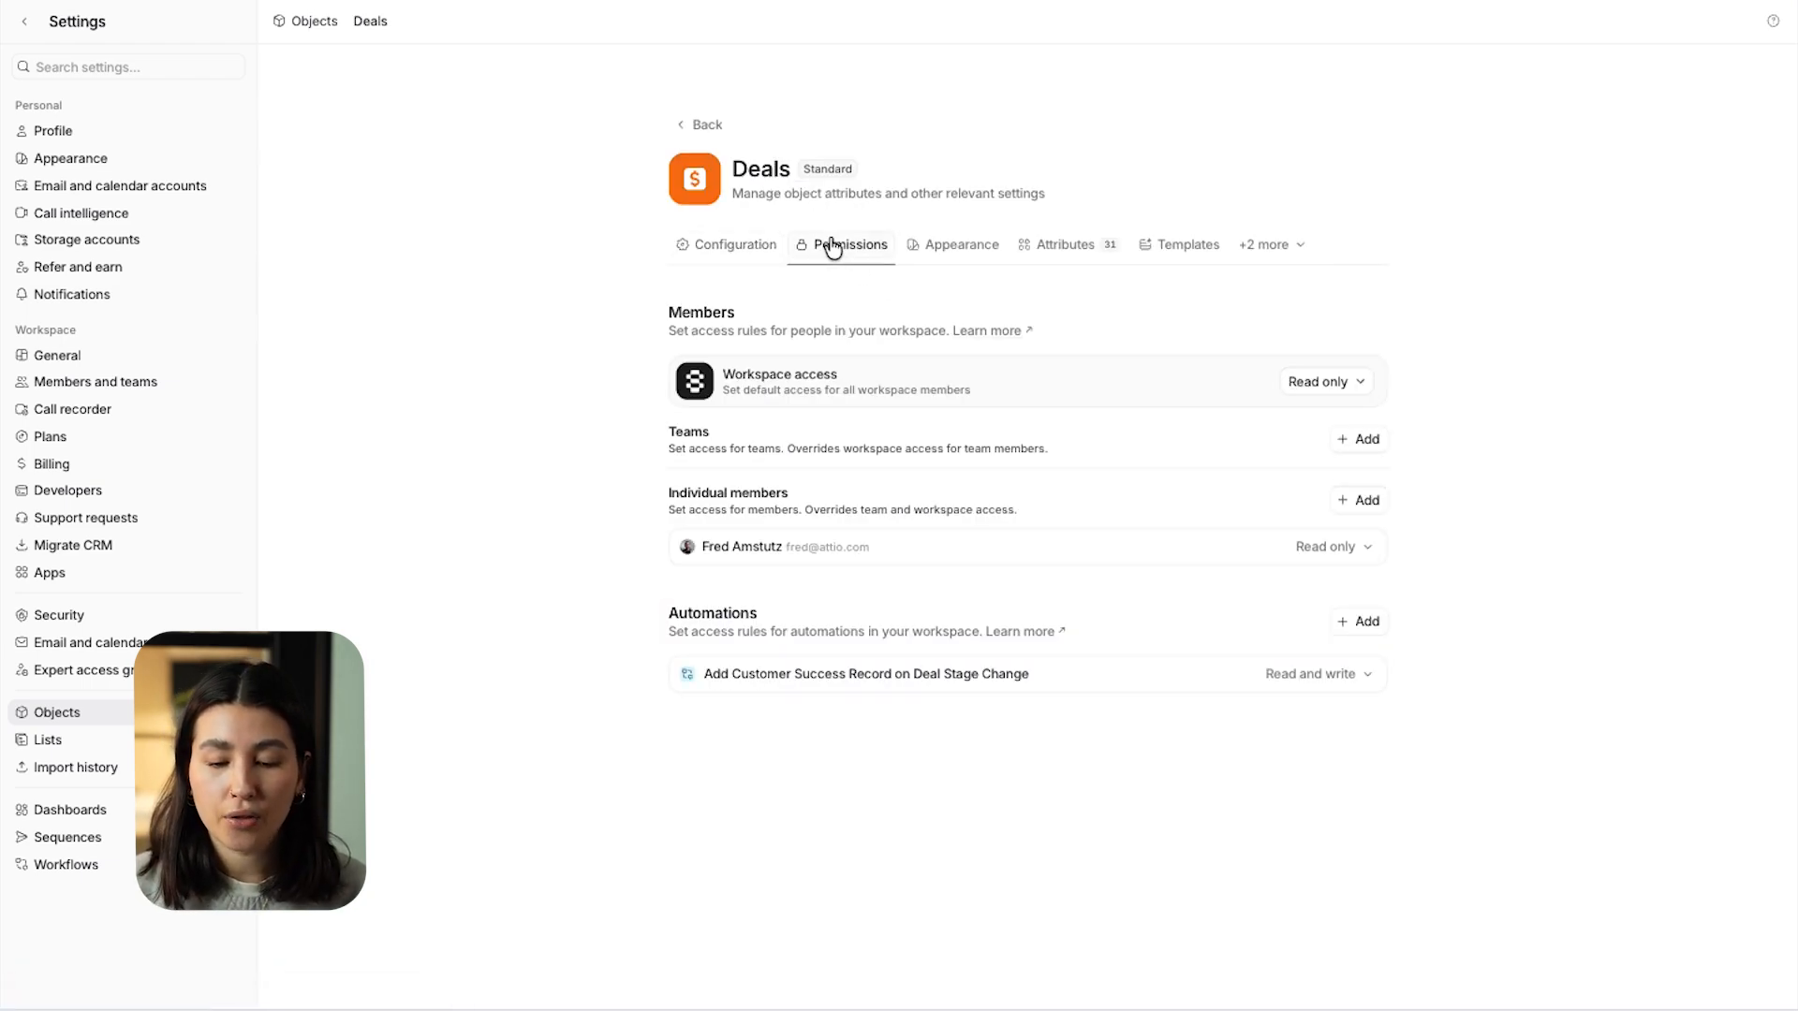
pyautogui.click(1297, 390)
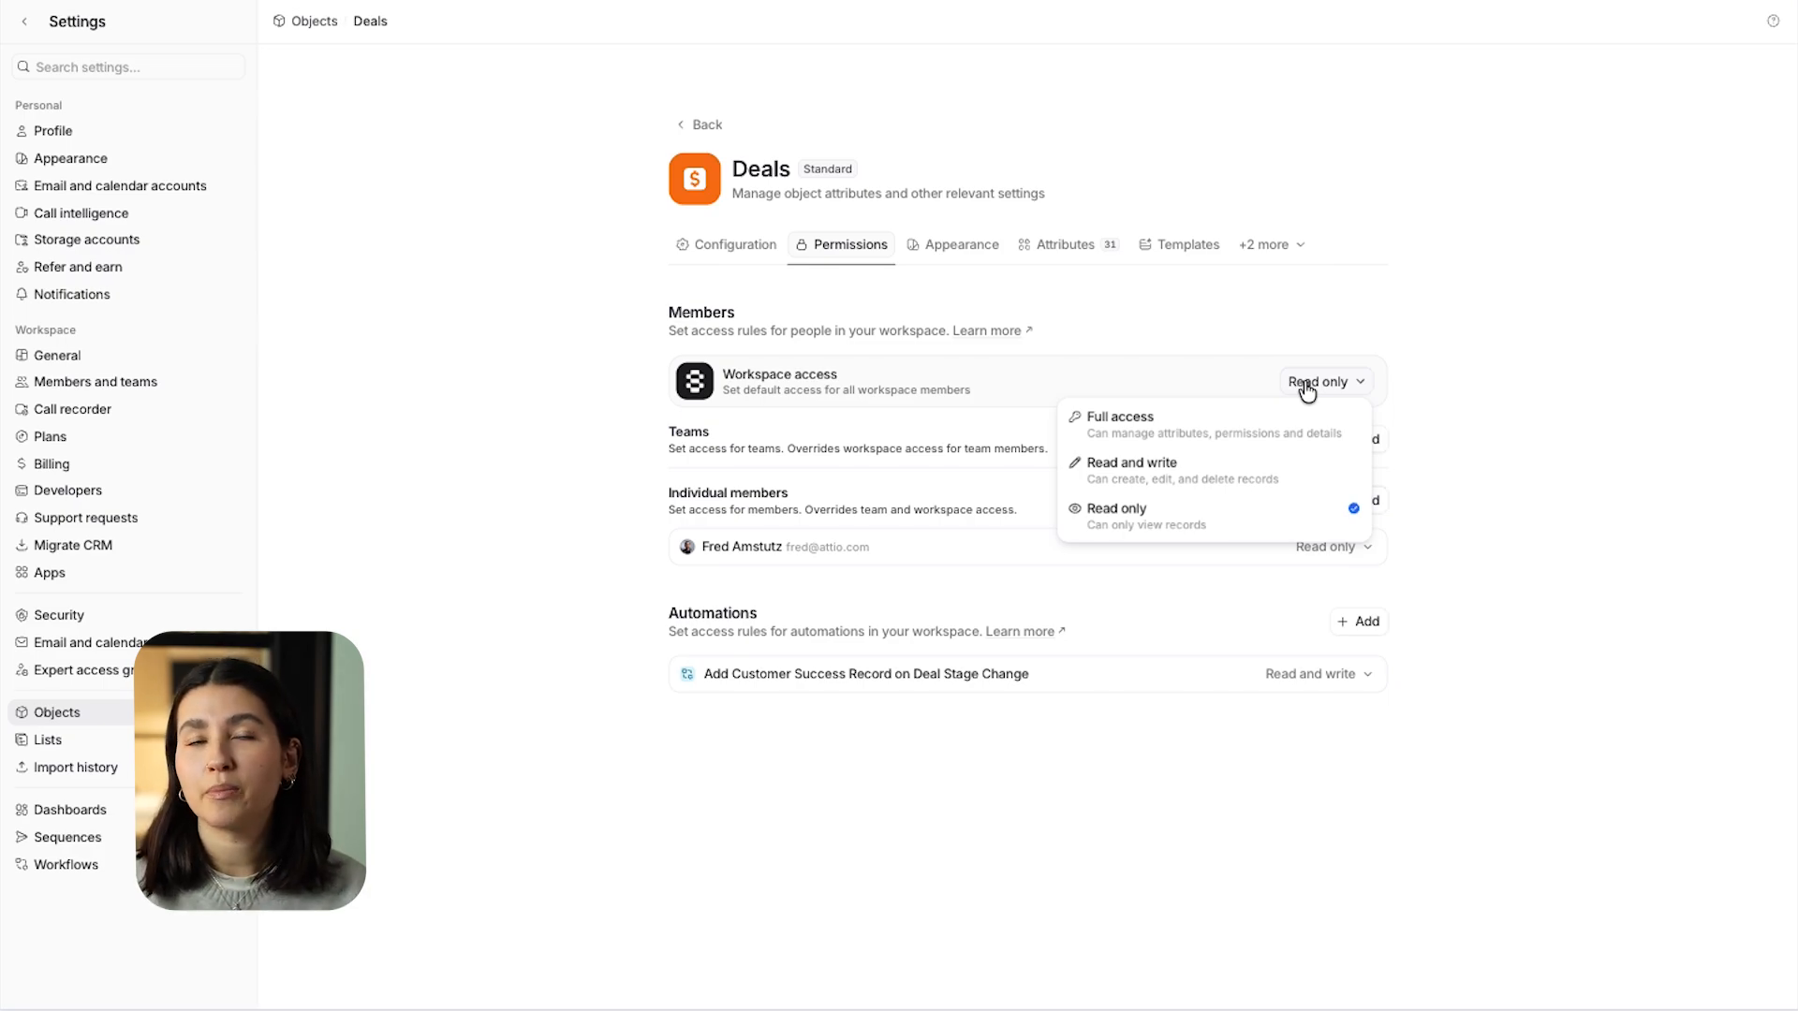
pyautogui.click(1283, 530)
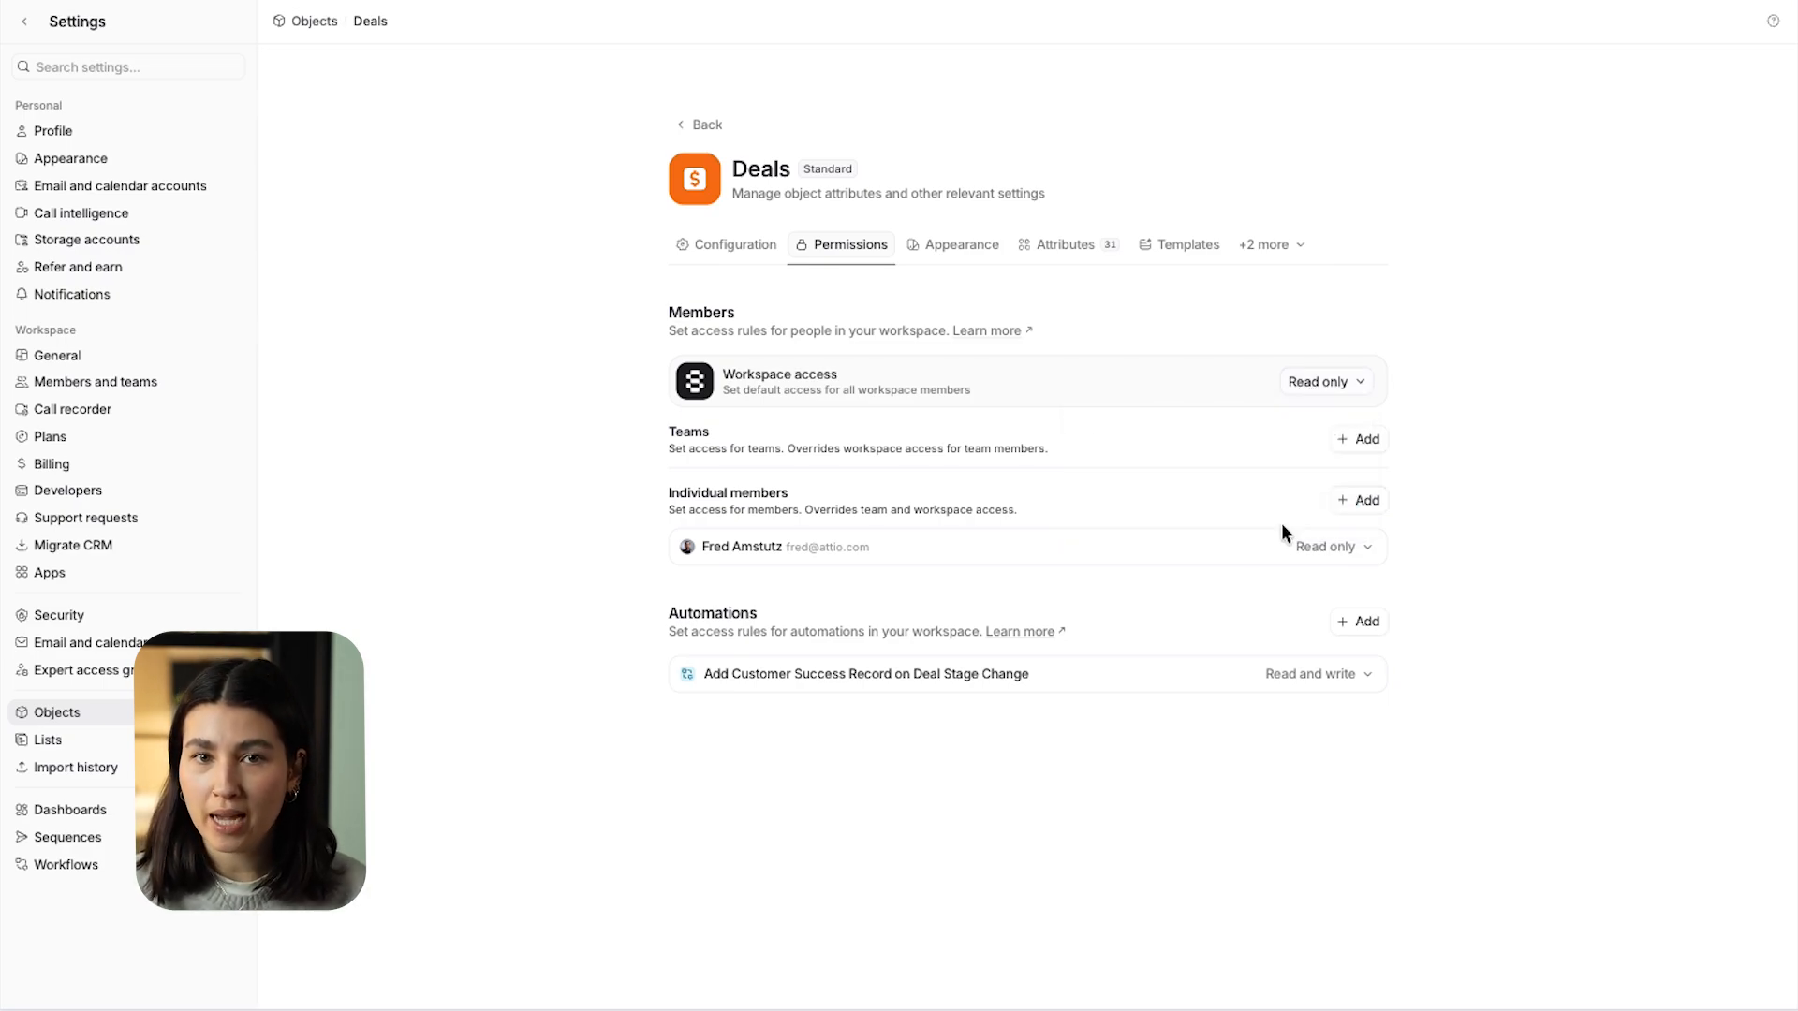
# Add the Sales - US, Sales - UK and Sales - EU teams to the team access rules of the Deals object.
pyautogui.click(1367, 449)
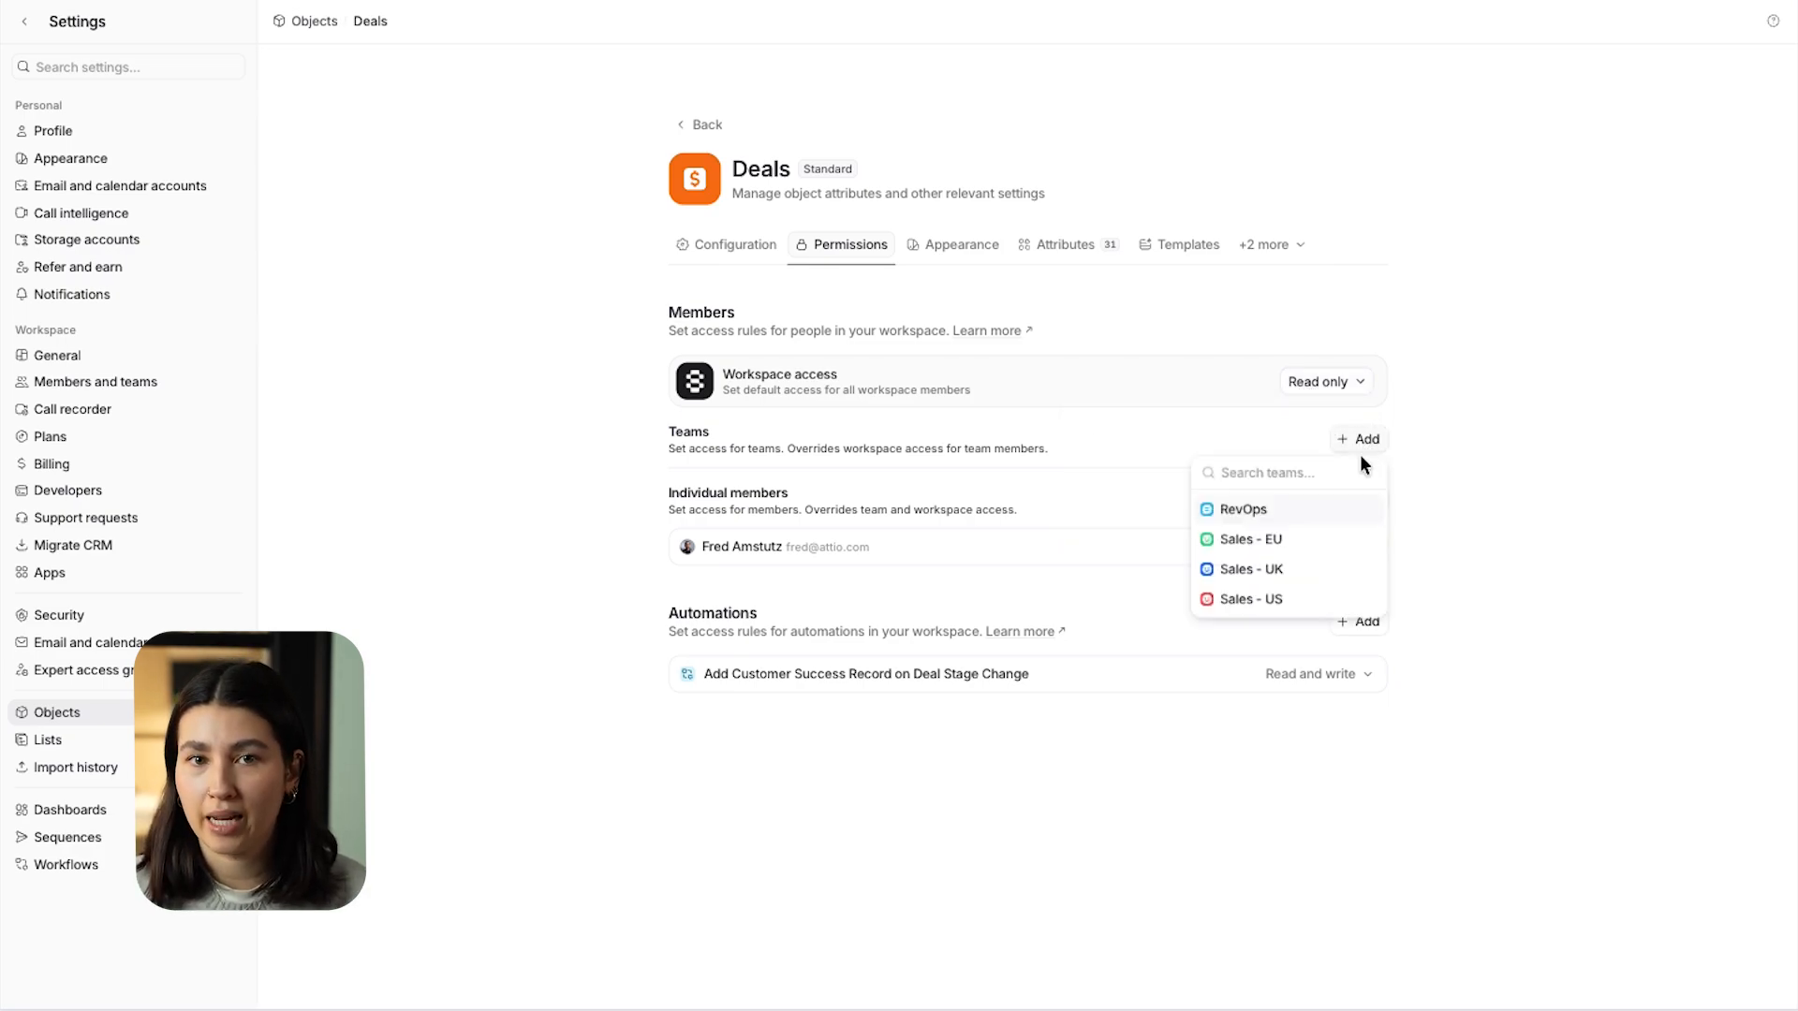
pyautogui.click(1336, 568)
pyautogui.click(1330, 571)
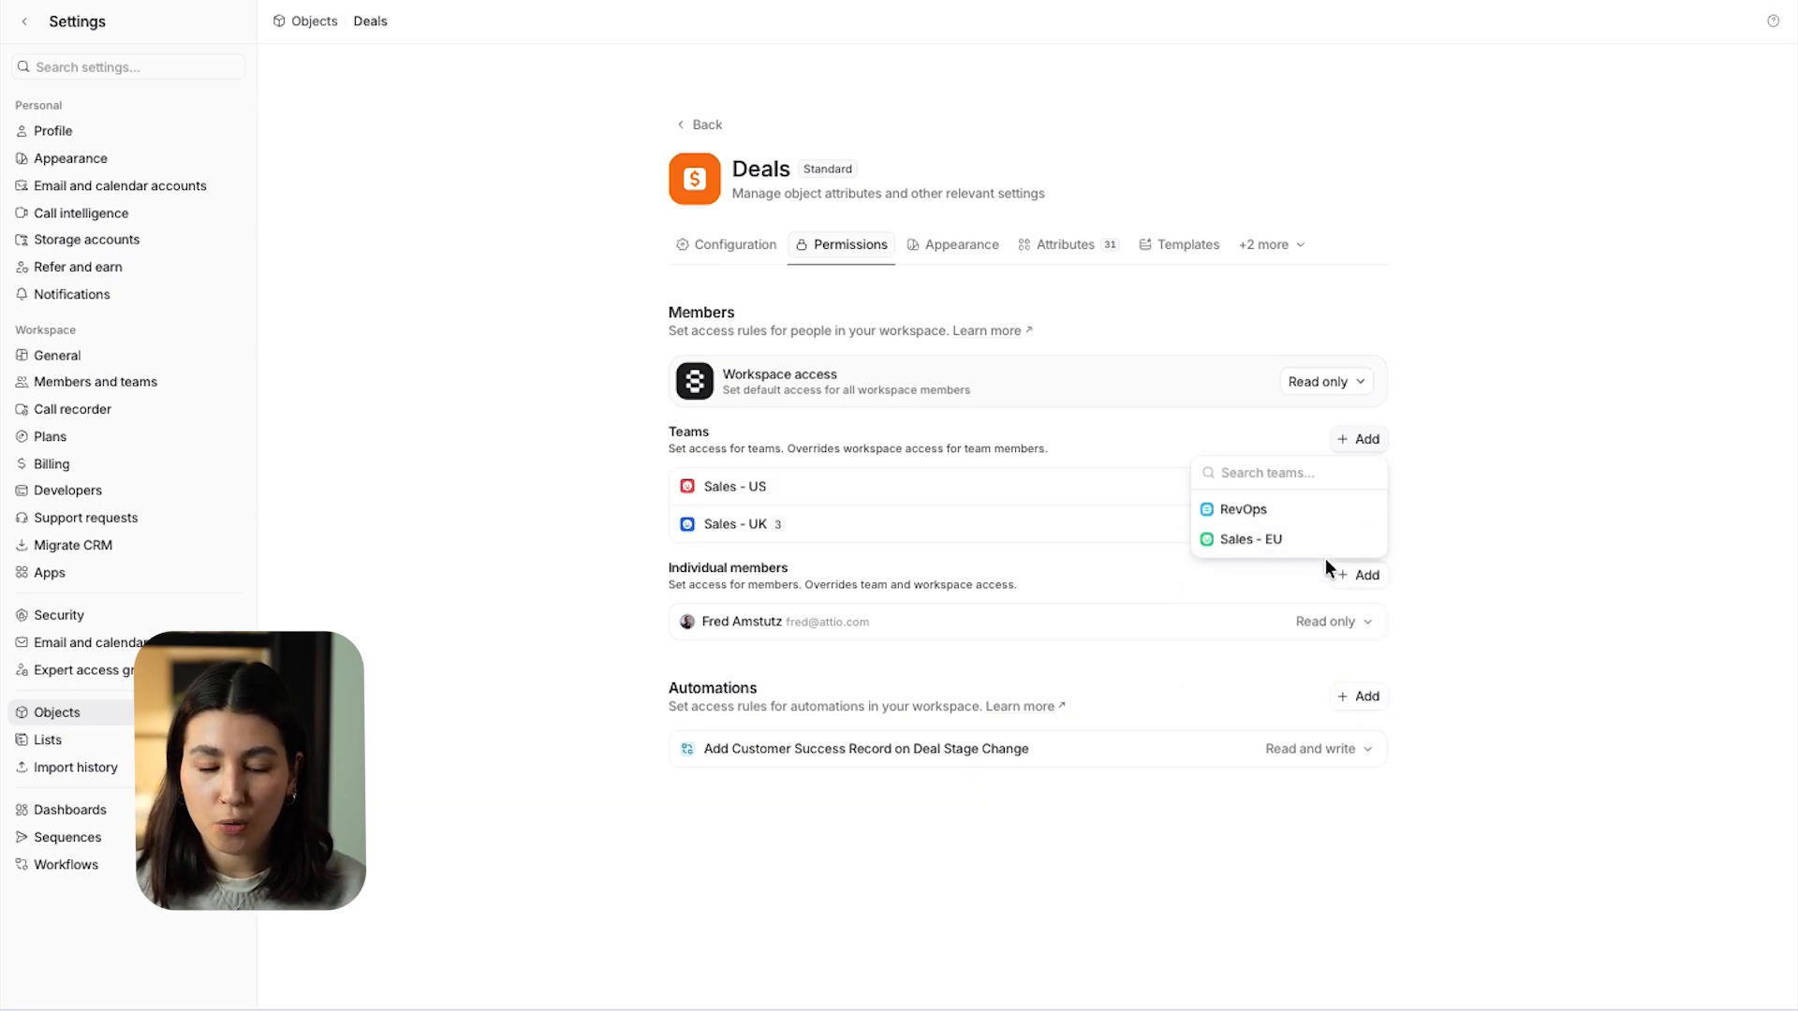
pyautogui.click(1307, 541)
pyautogui.click(1524, 537)
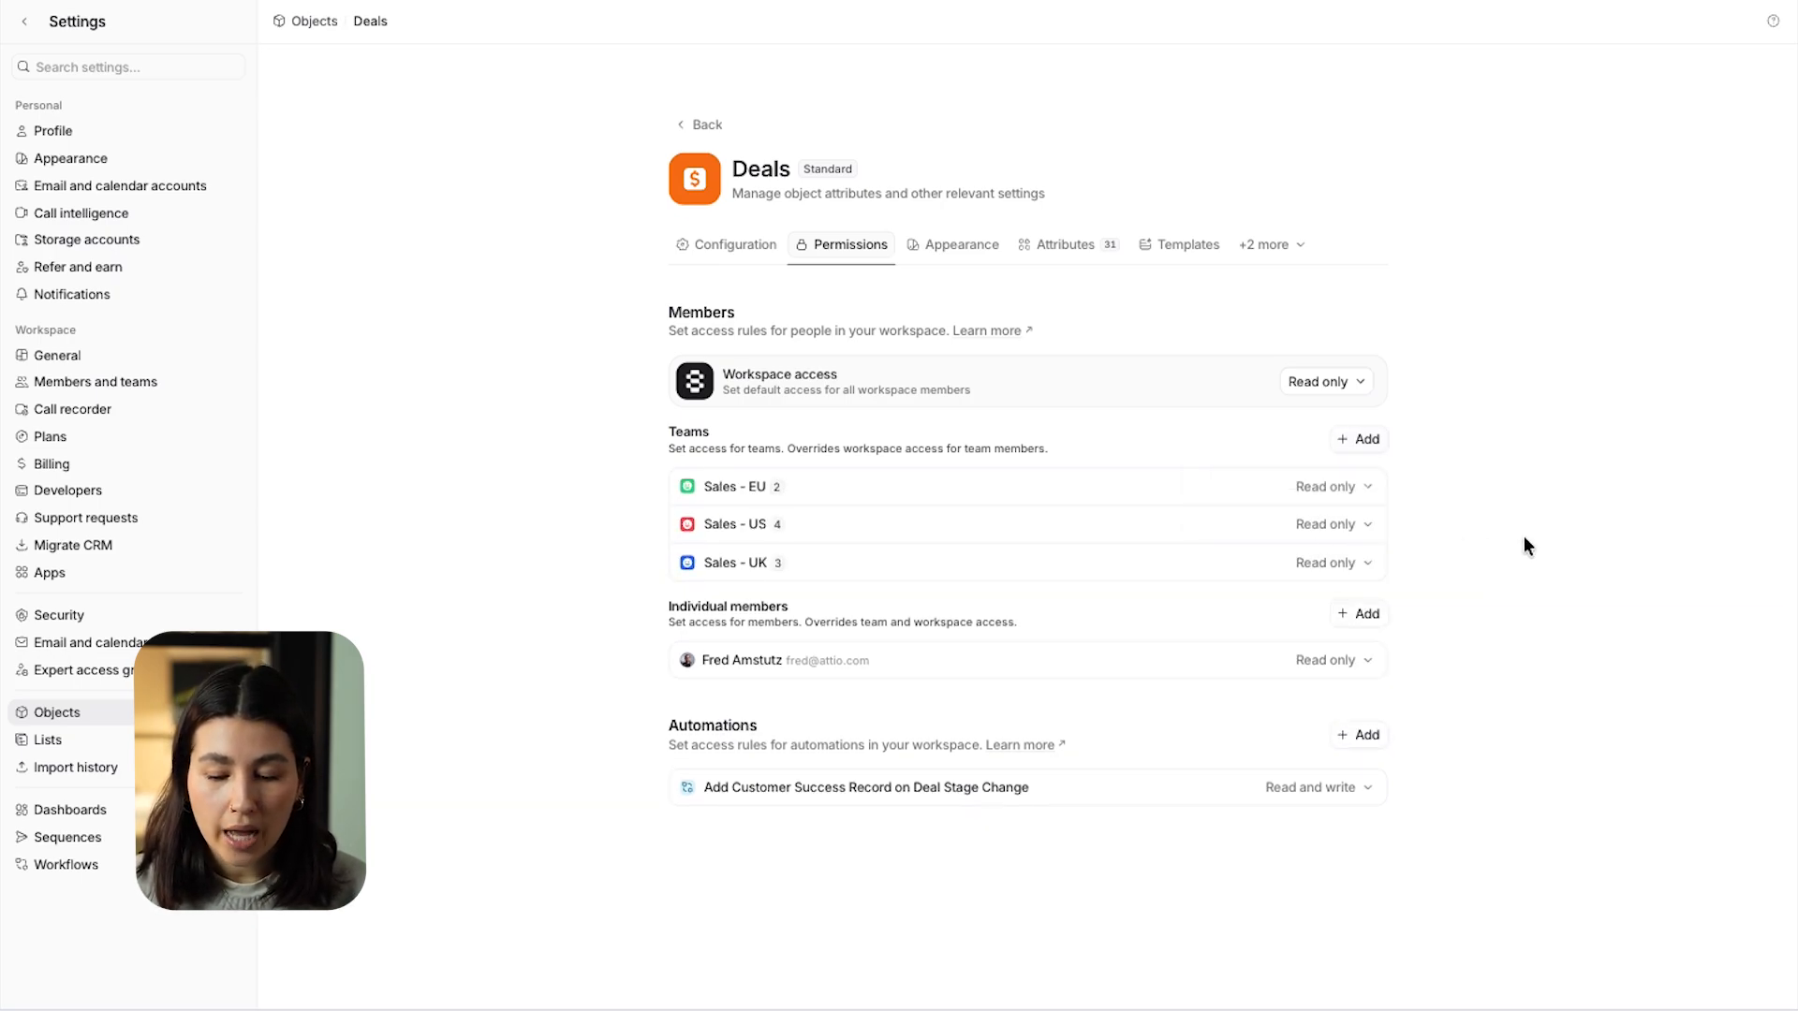
# Set the Deals access of the Sales - EU, Sales - US and Sales - UK teams to Read and write.
pyautogui.click(1343, 489)
pyautogui.click(1328, 580)
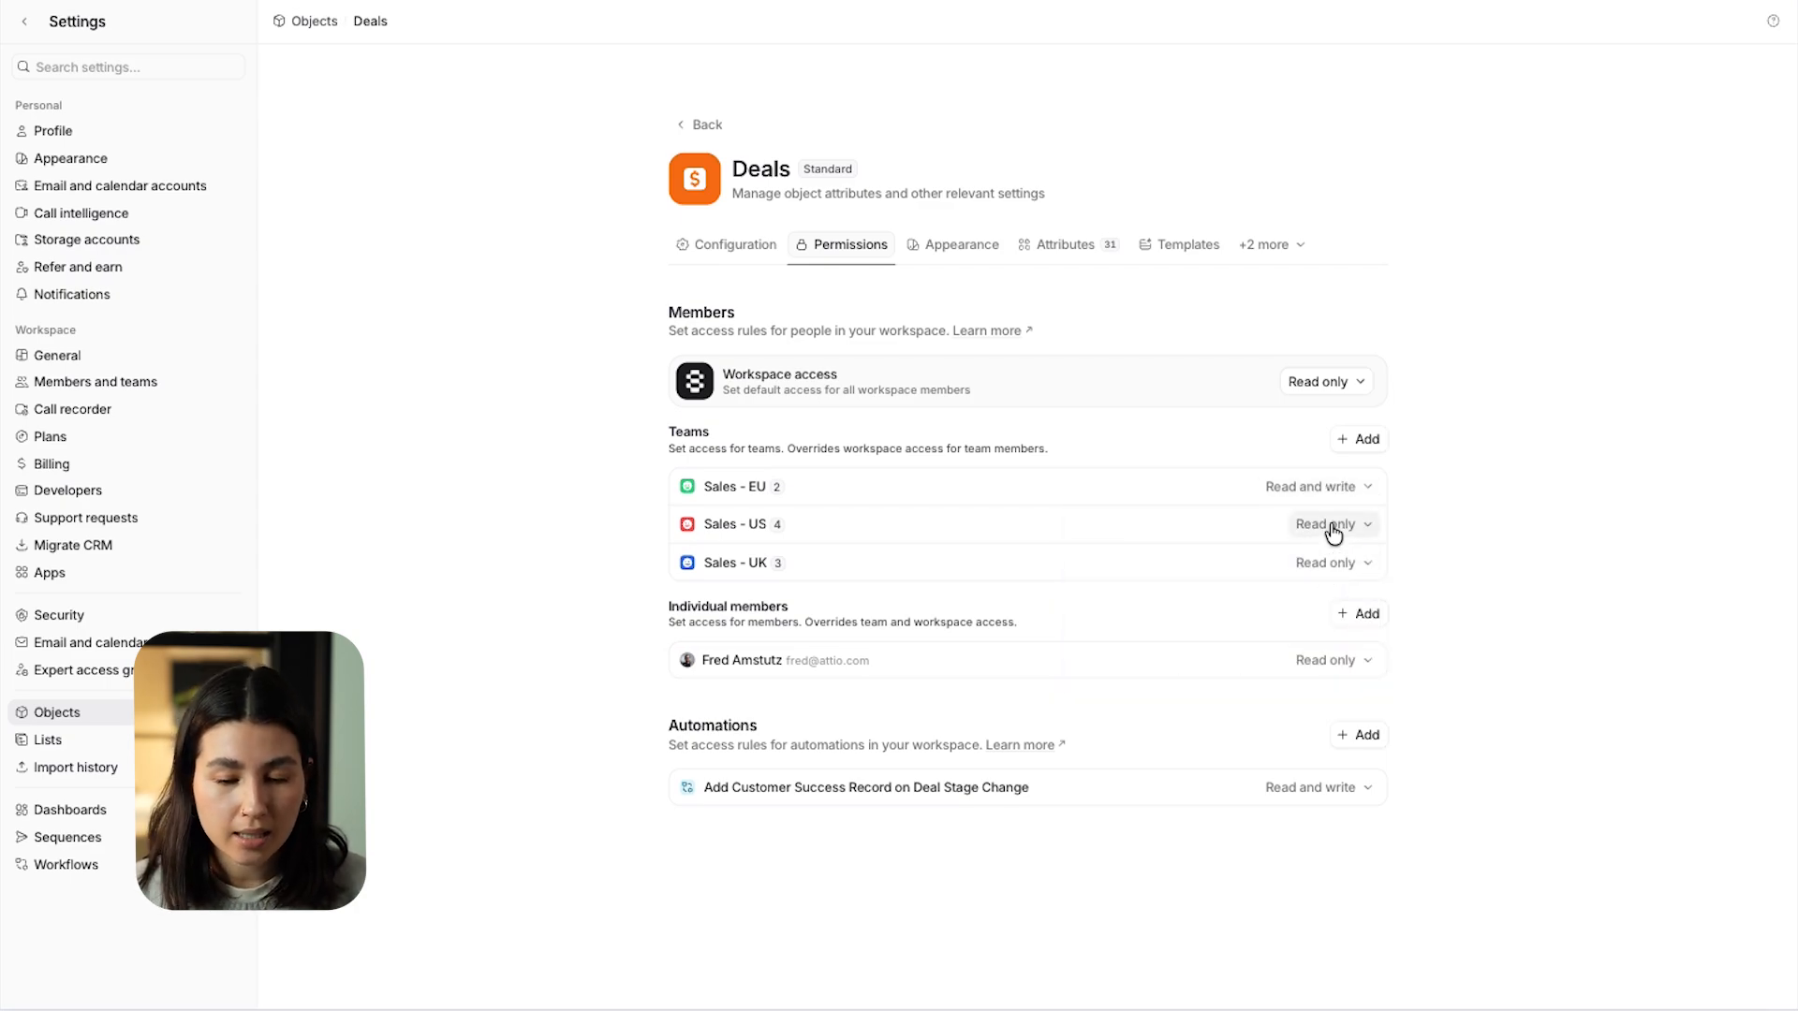
pyautogui.click(1333, 531)
pyautogui.click(1311, 604)
pyautogui.click(1321, 566)
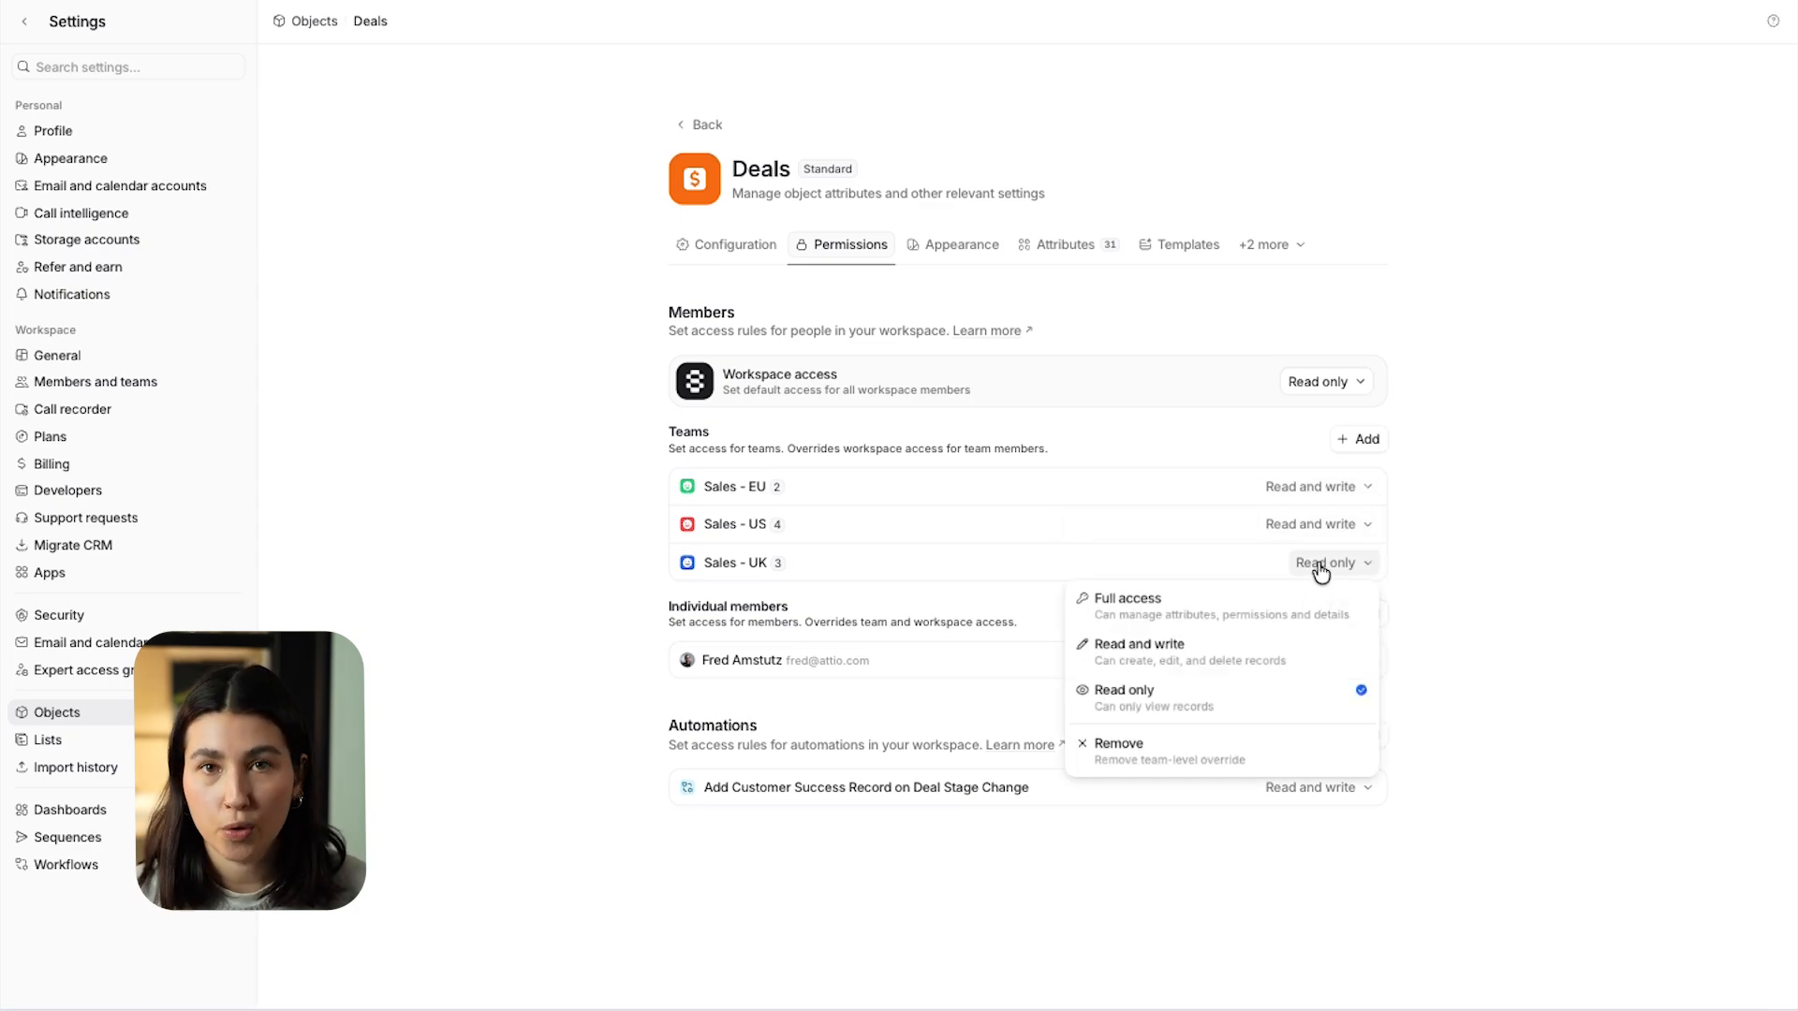
pyautogui.click(1290, 648)
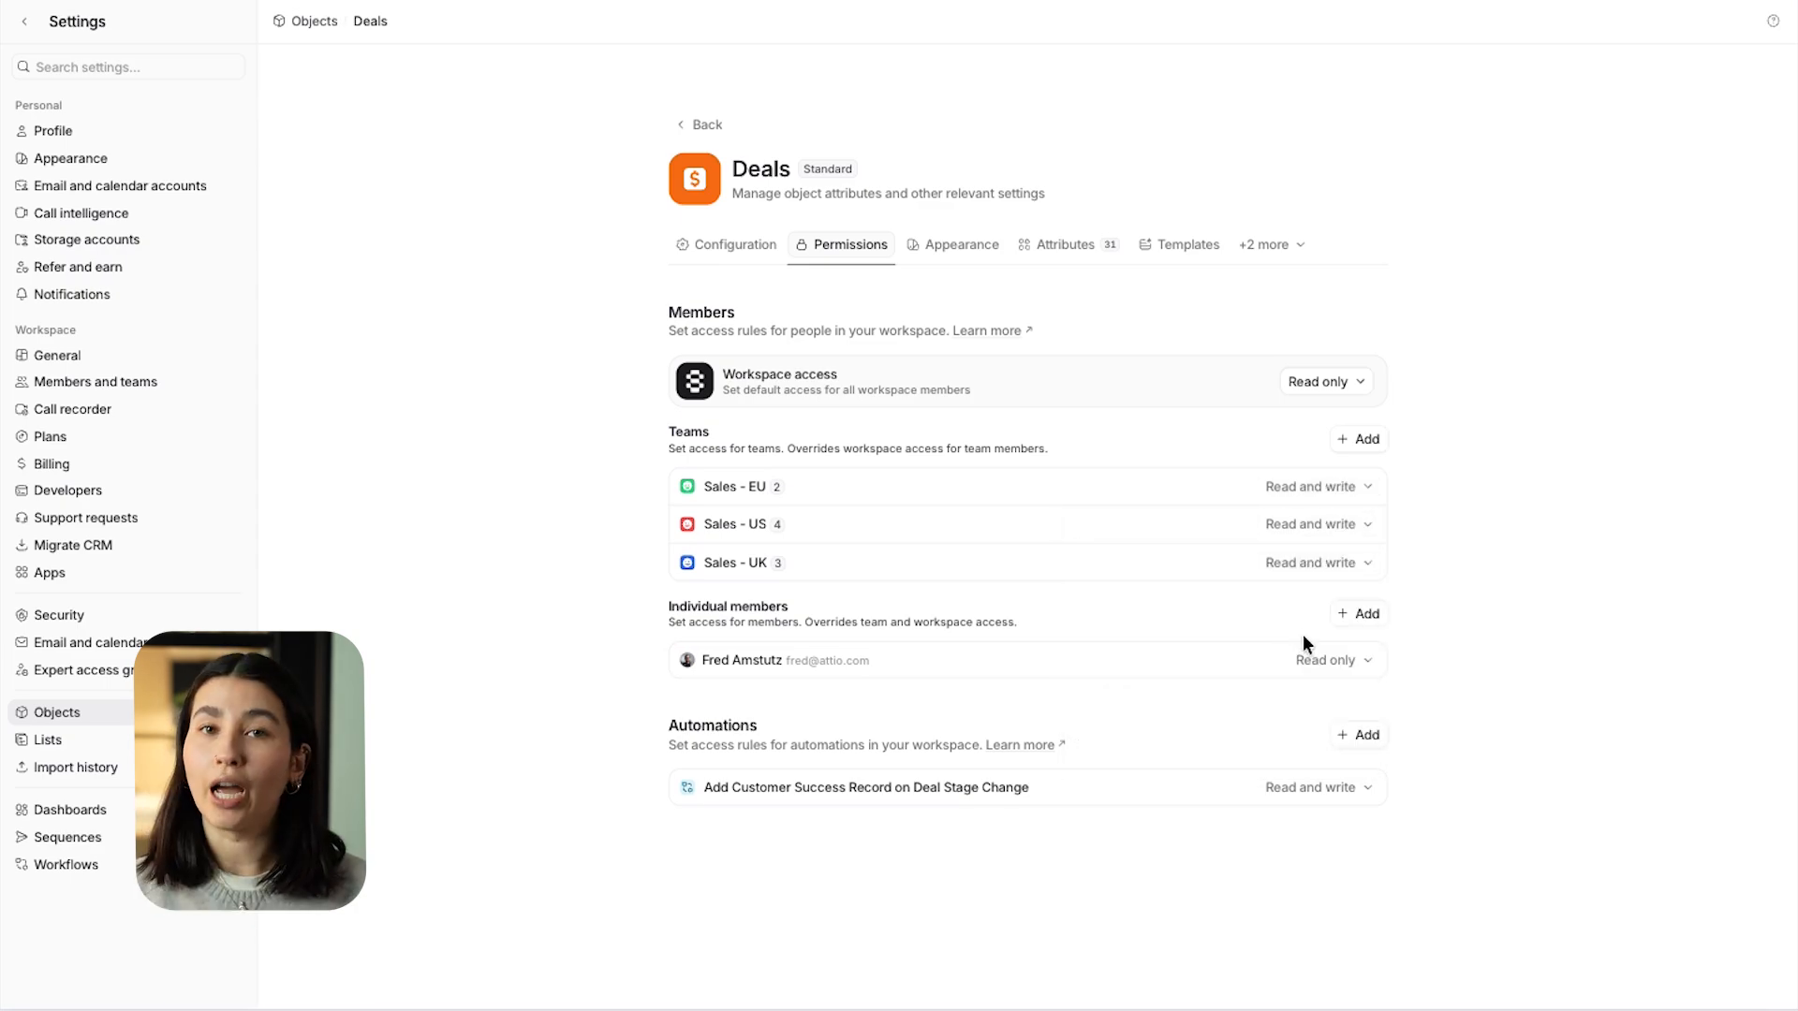
# Replace the existing individual member rule on Deals with one for the last member visible in the member list, granting Read and write access.
pyautogui.click(1328, 660)
pyautogui.click(1291, 837)
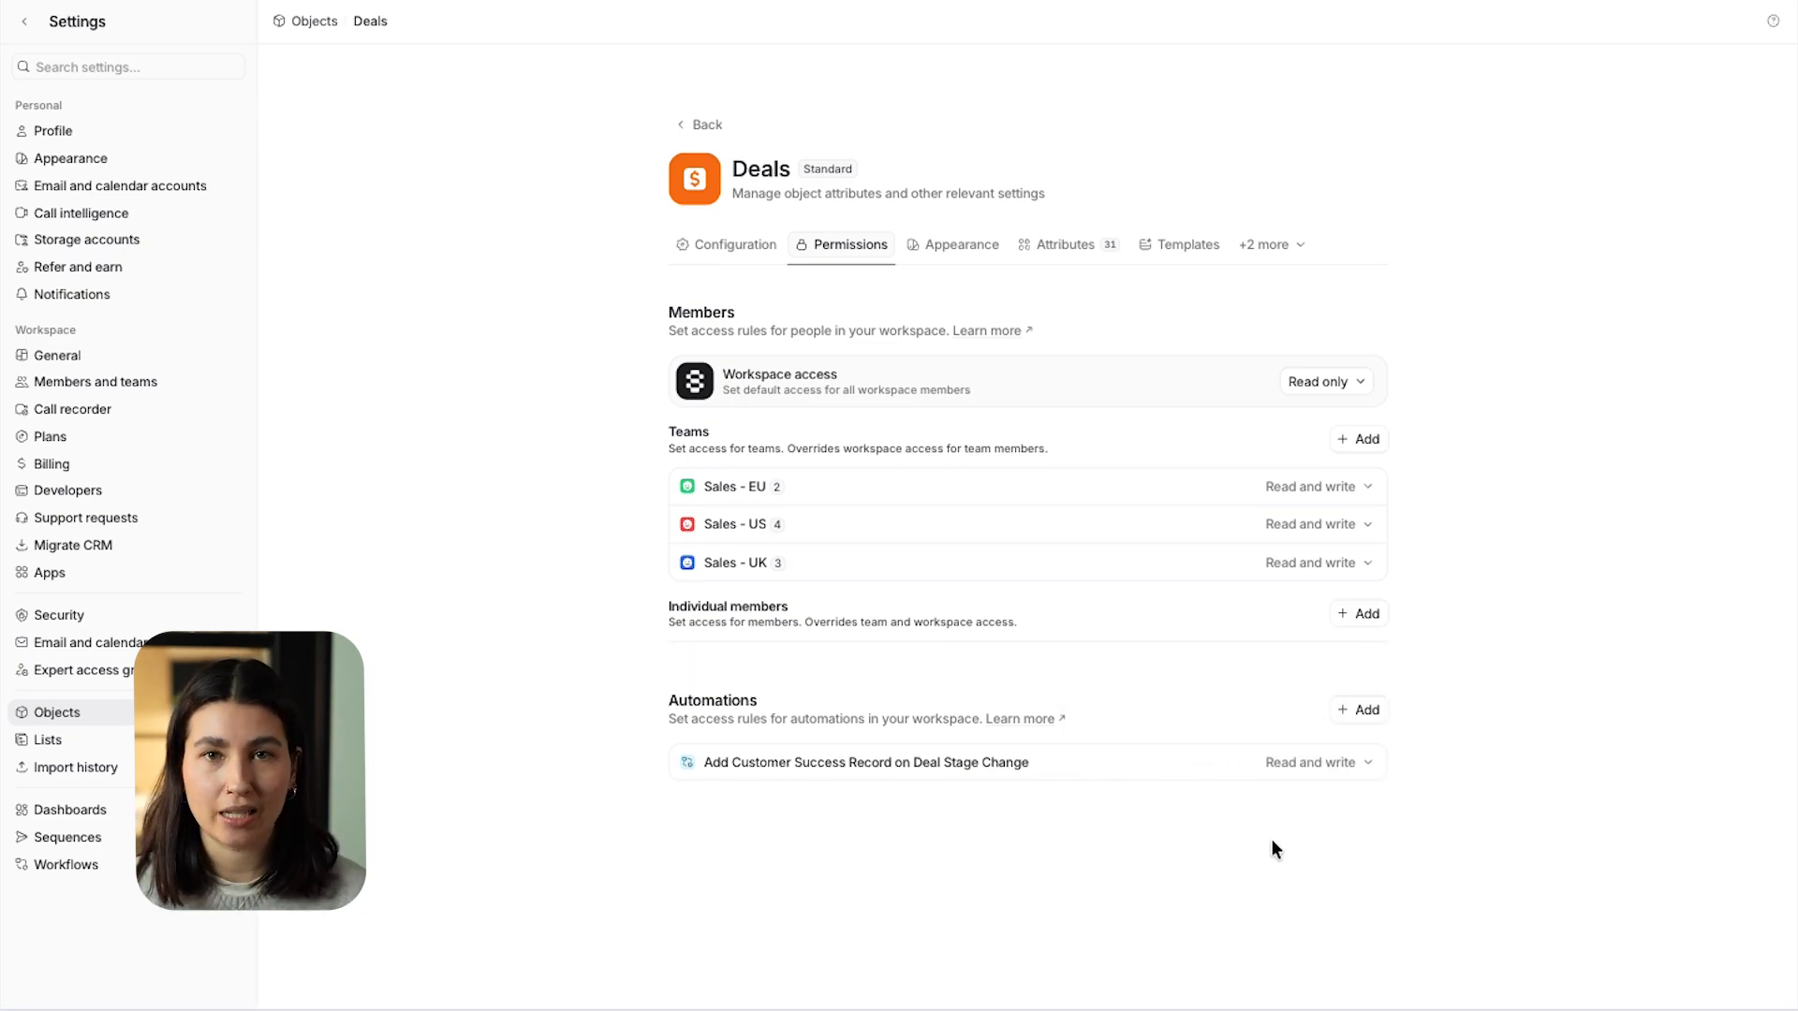
pyautogui.click(1367, 618)
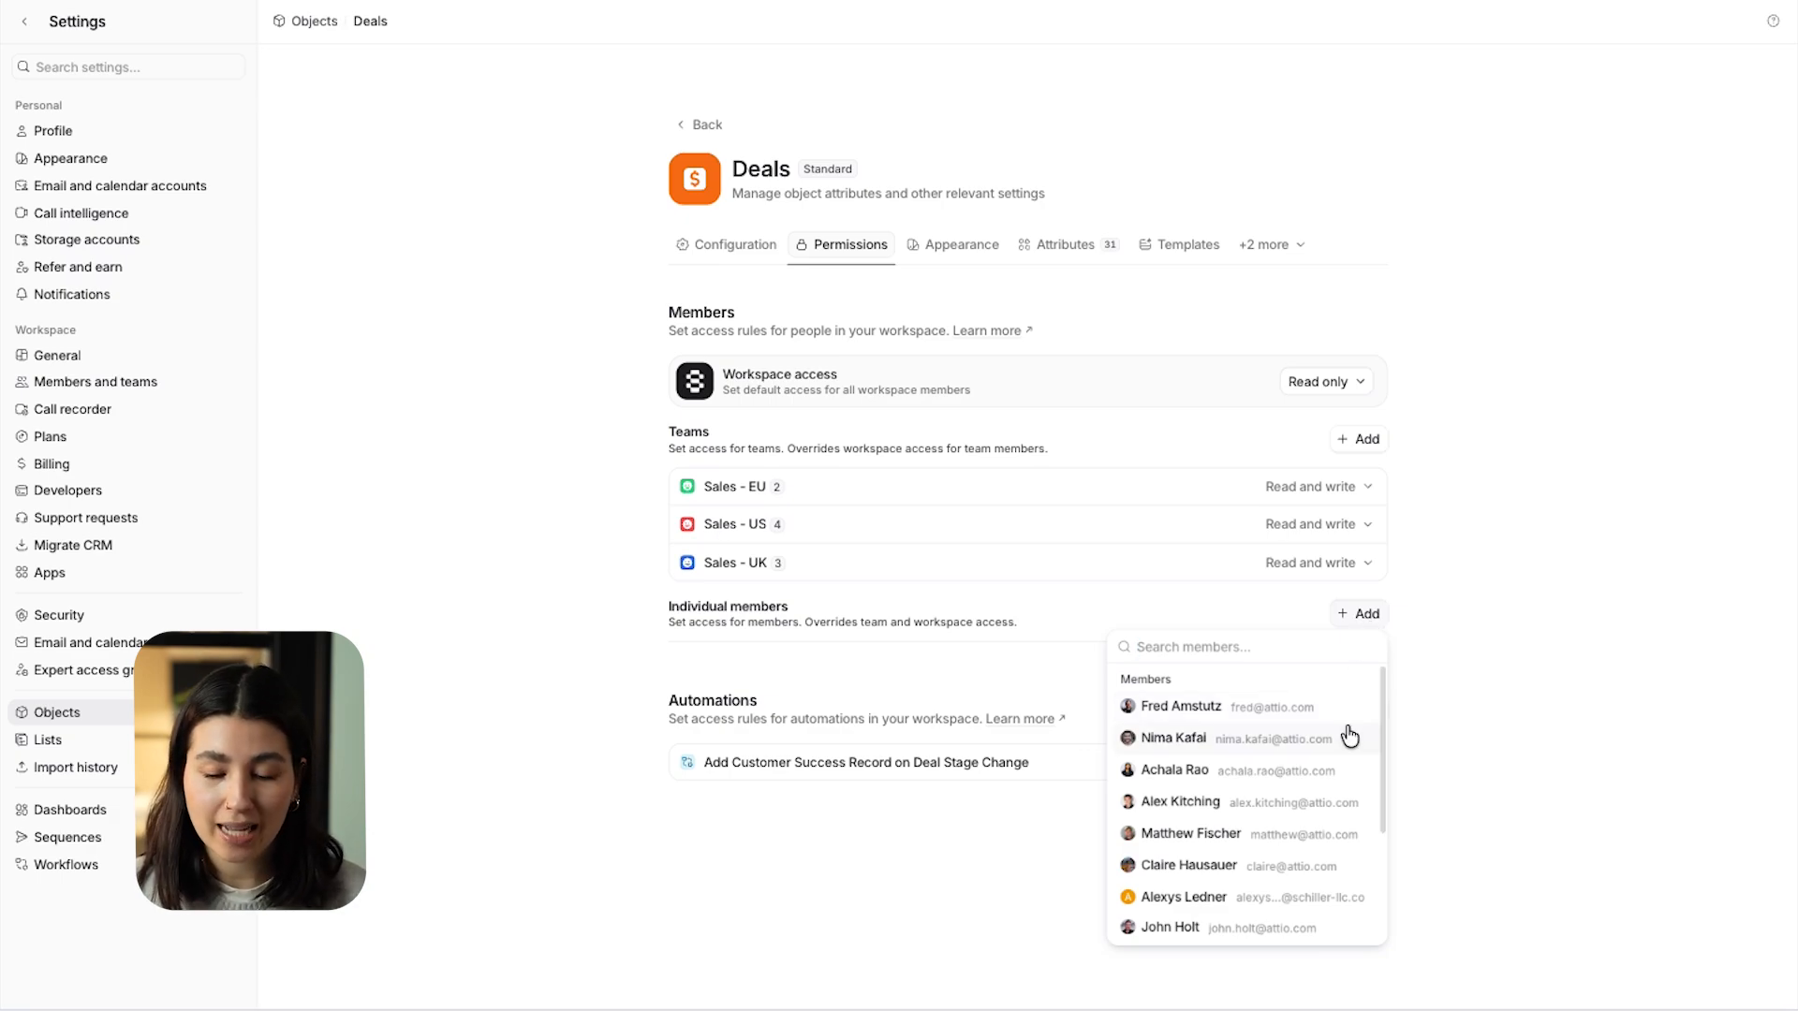
pyautogui.click(1315, 927)
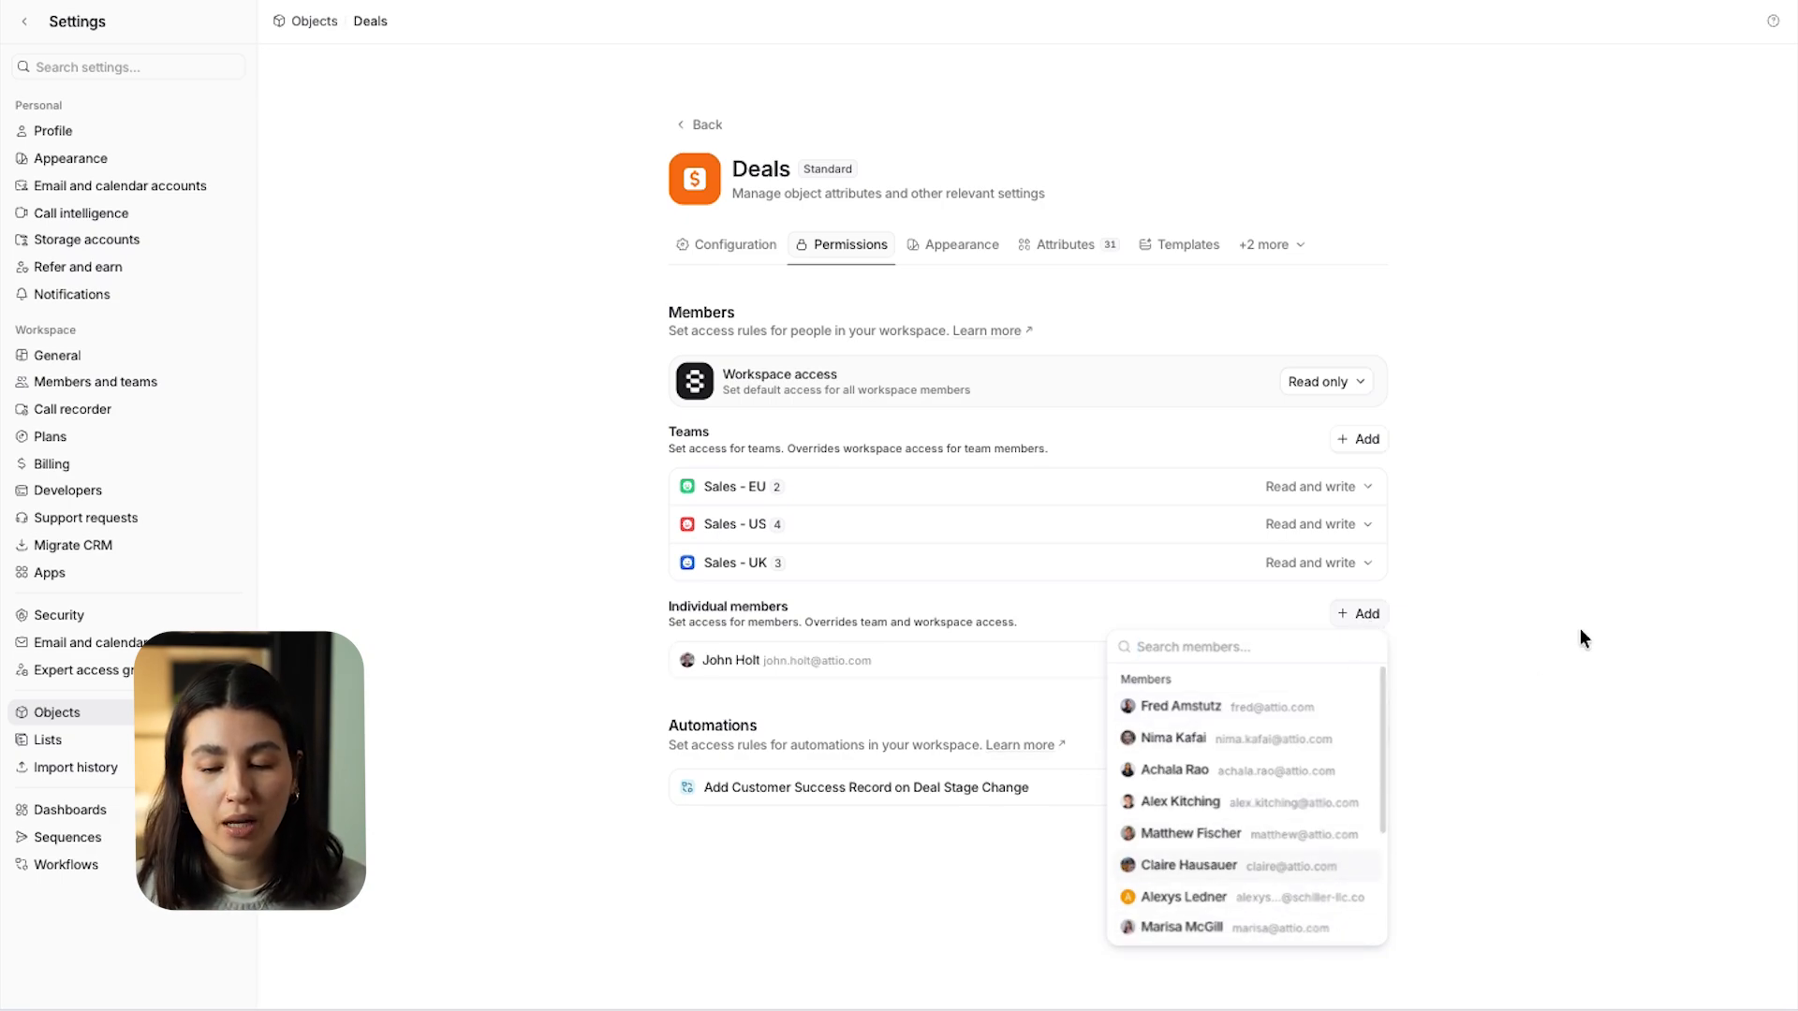
pyautogui.click(1606, 599)
pyautogui.click(1320, 661)
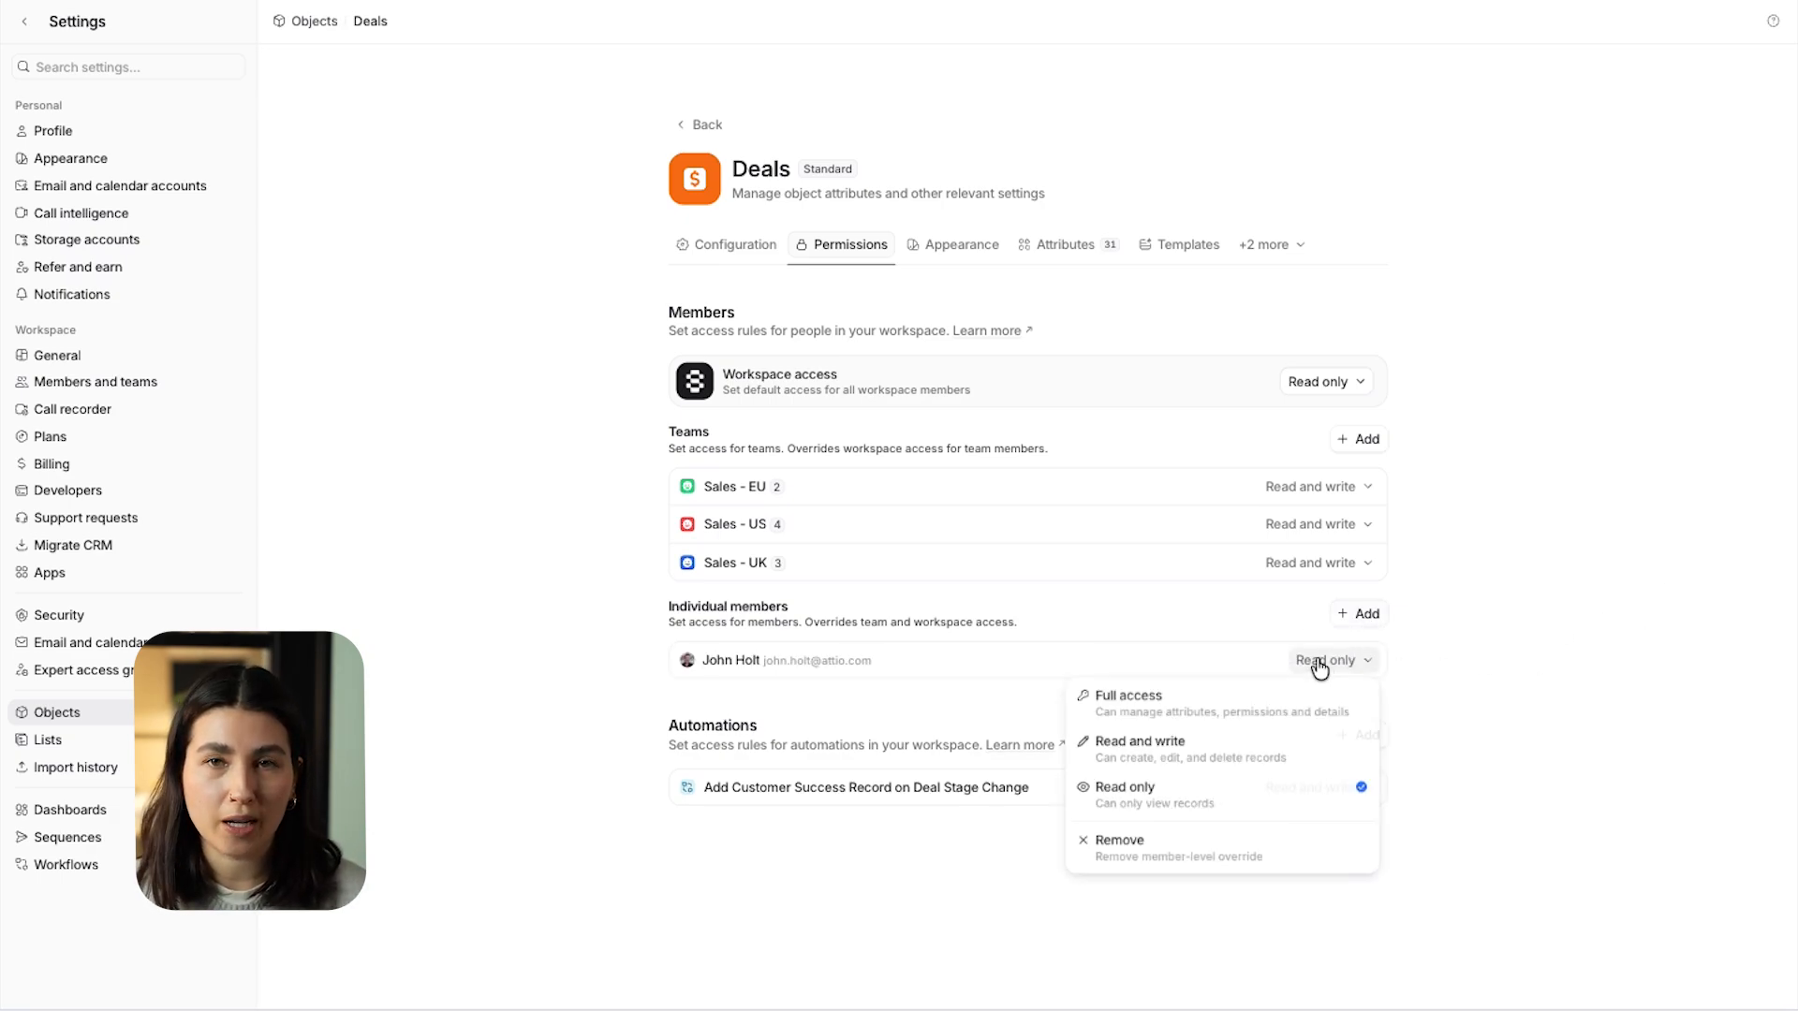
pyautogui.click(1316, 743)
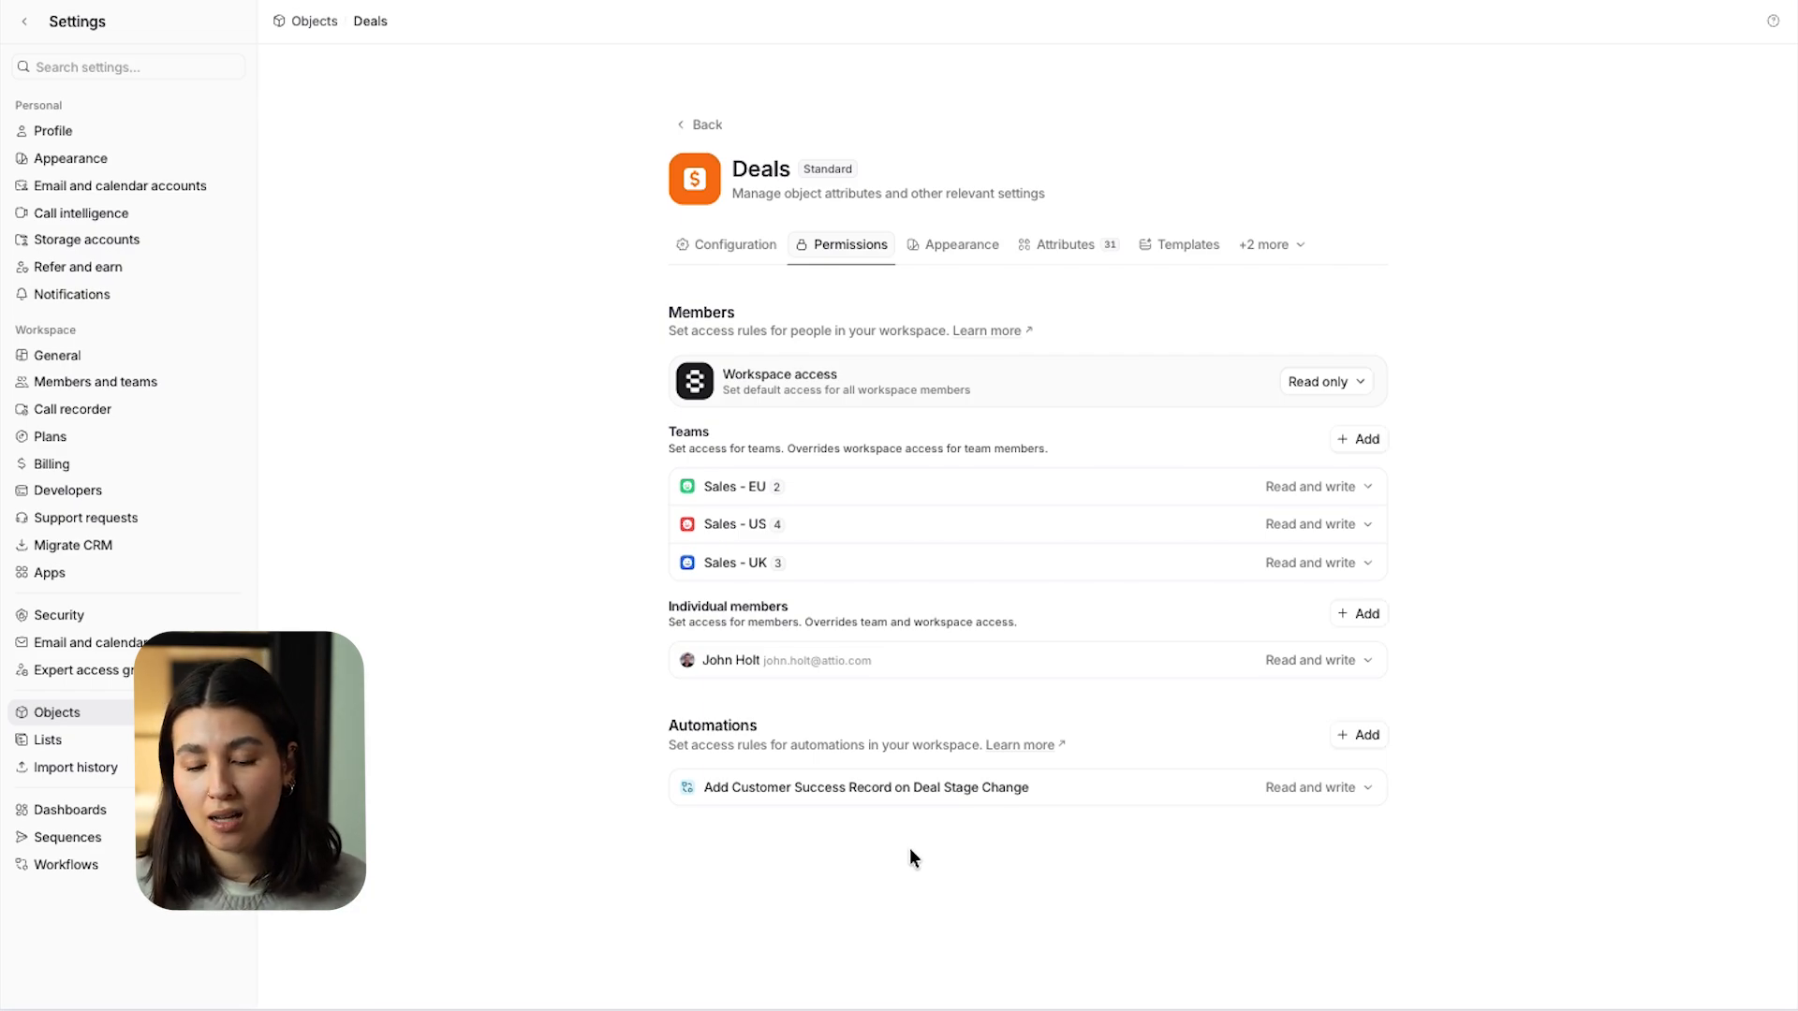
# Choose Read and write as the Deals access level for the Add Customer Success Record on Deal Stage Change automation.
pyautogui.click(1318, 789)
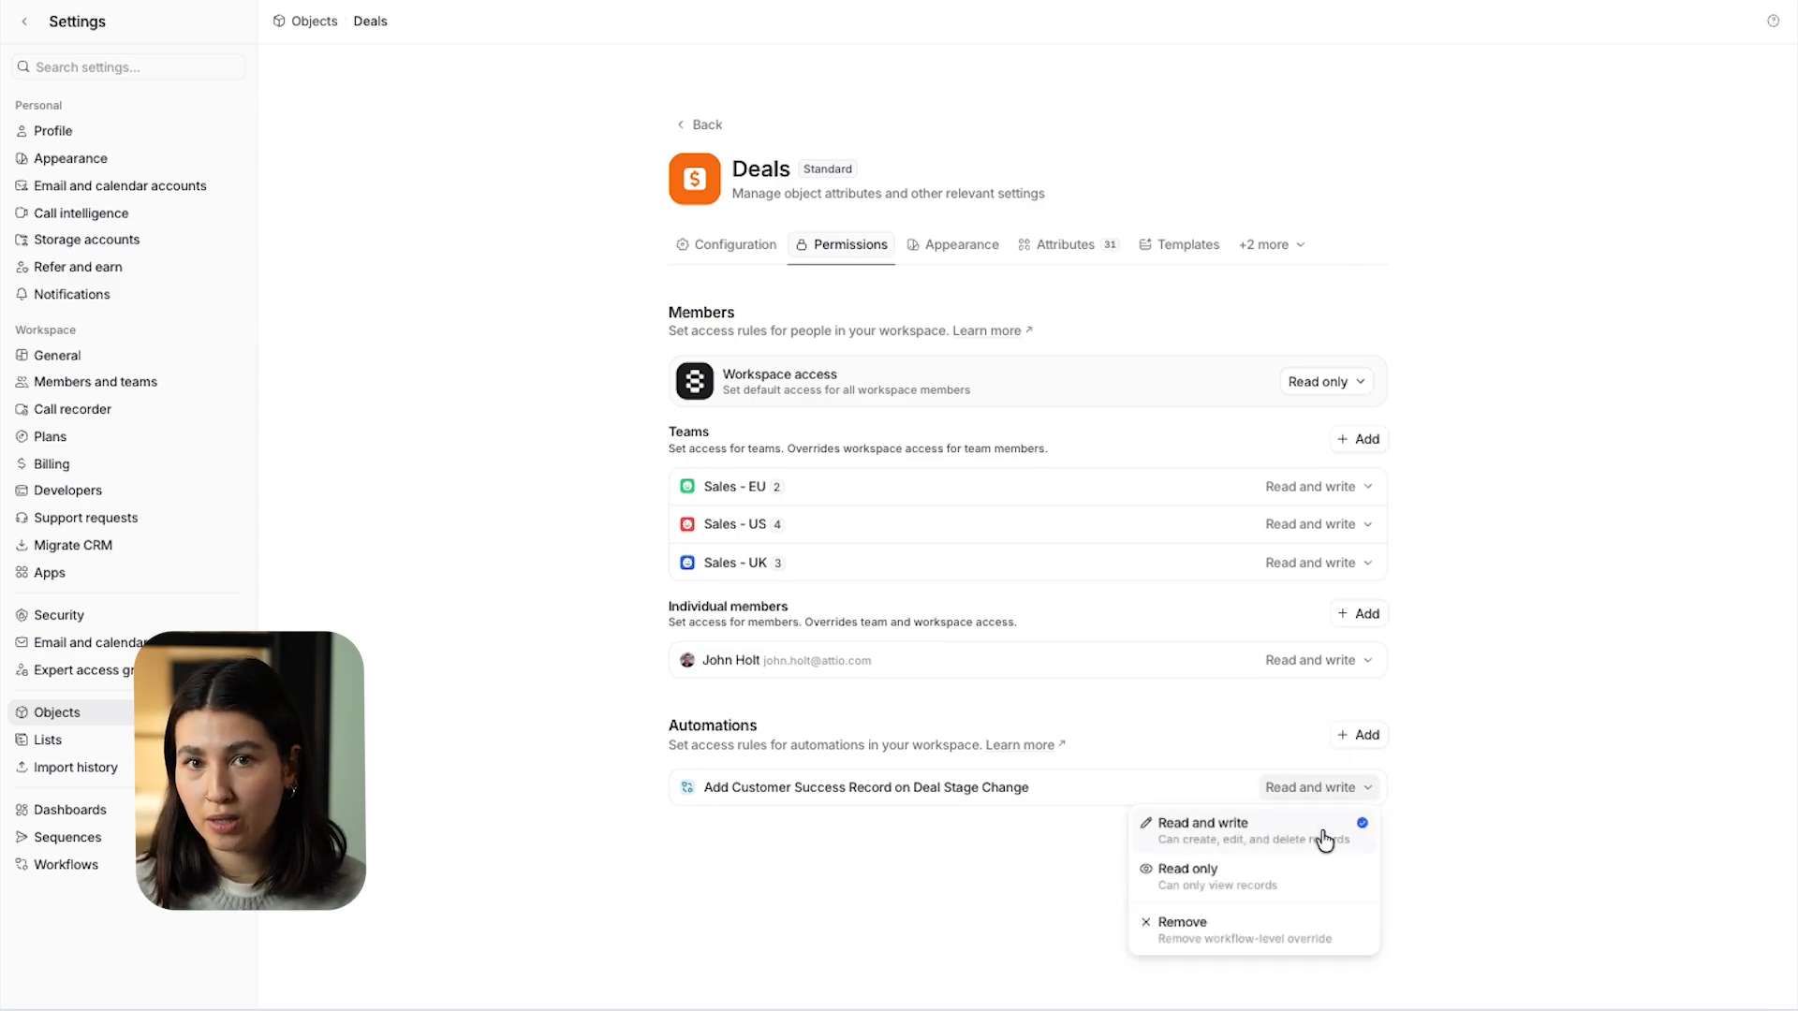
pyautogui.click(1324, 838)
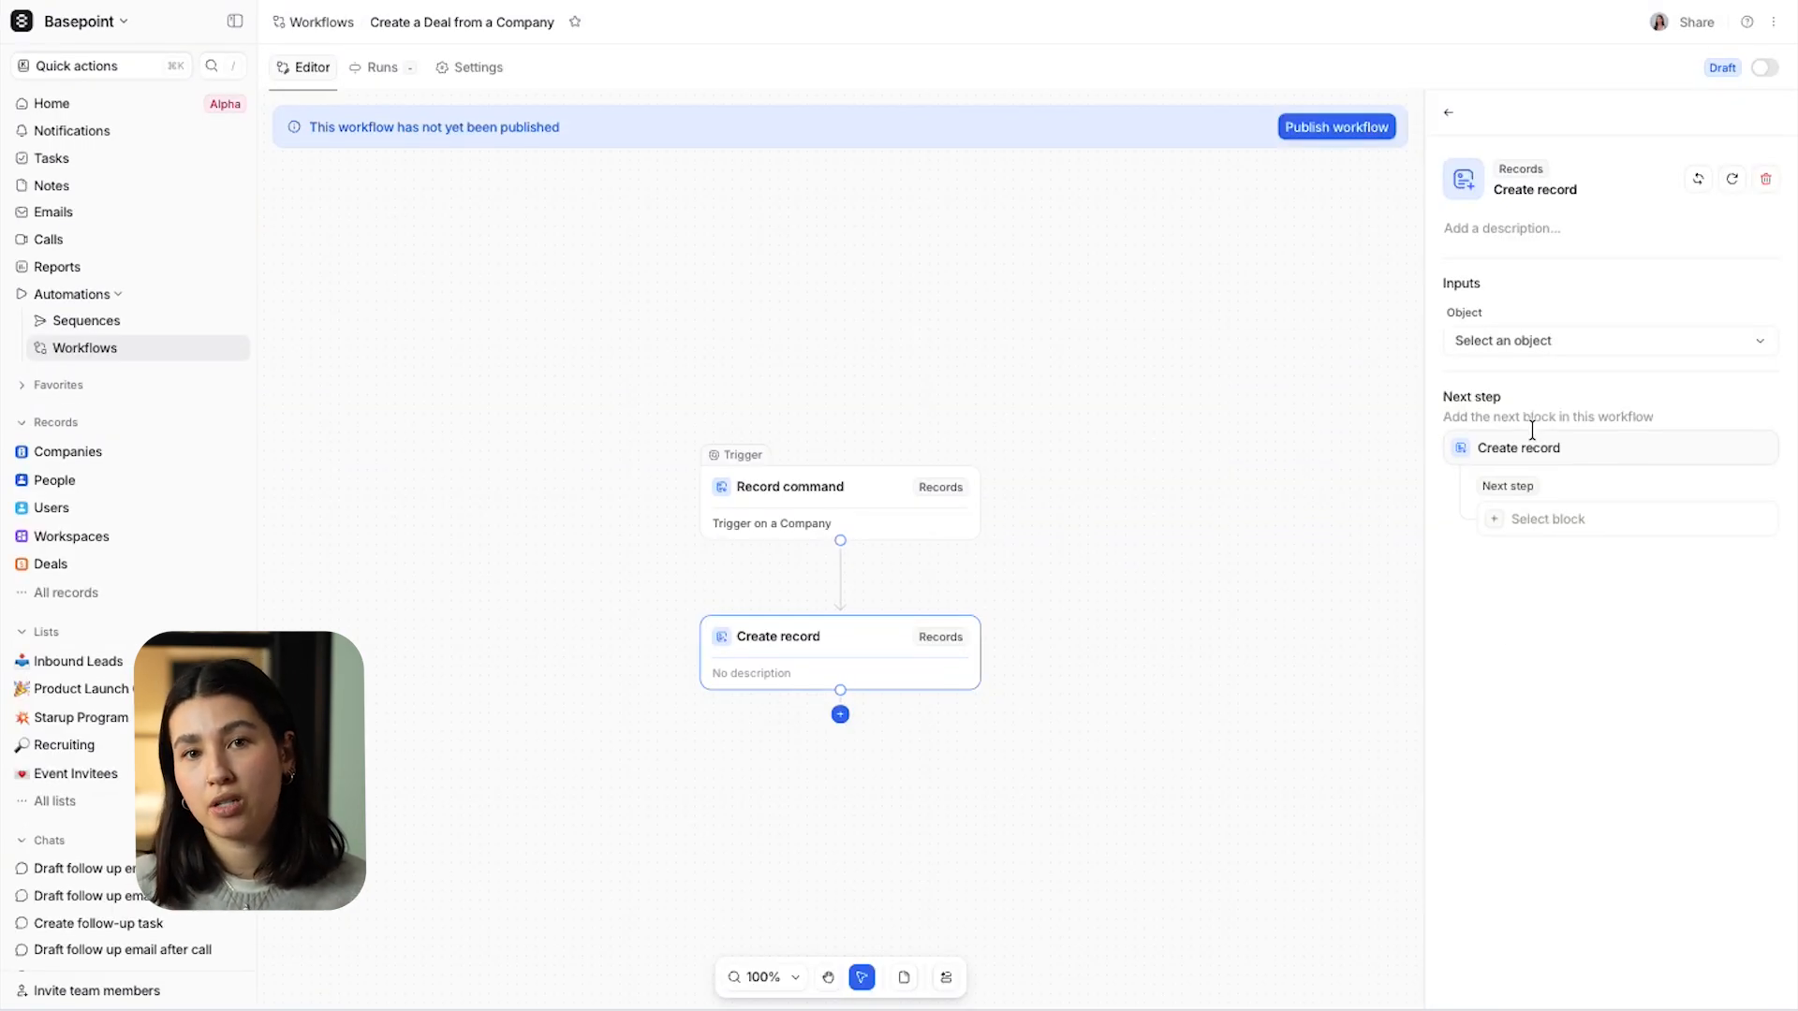
# Set the workflow's Create record block to the Deals object and grant the workflow read and write access to it.
pyautogui.click(1546, 343)
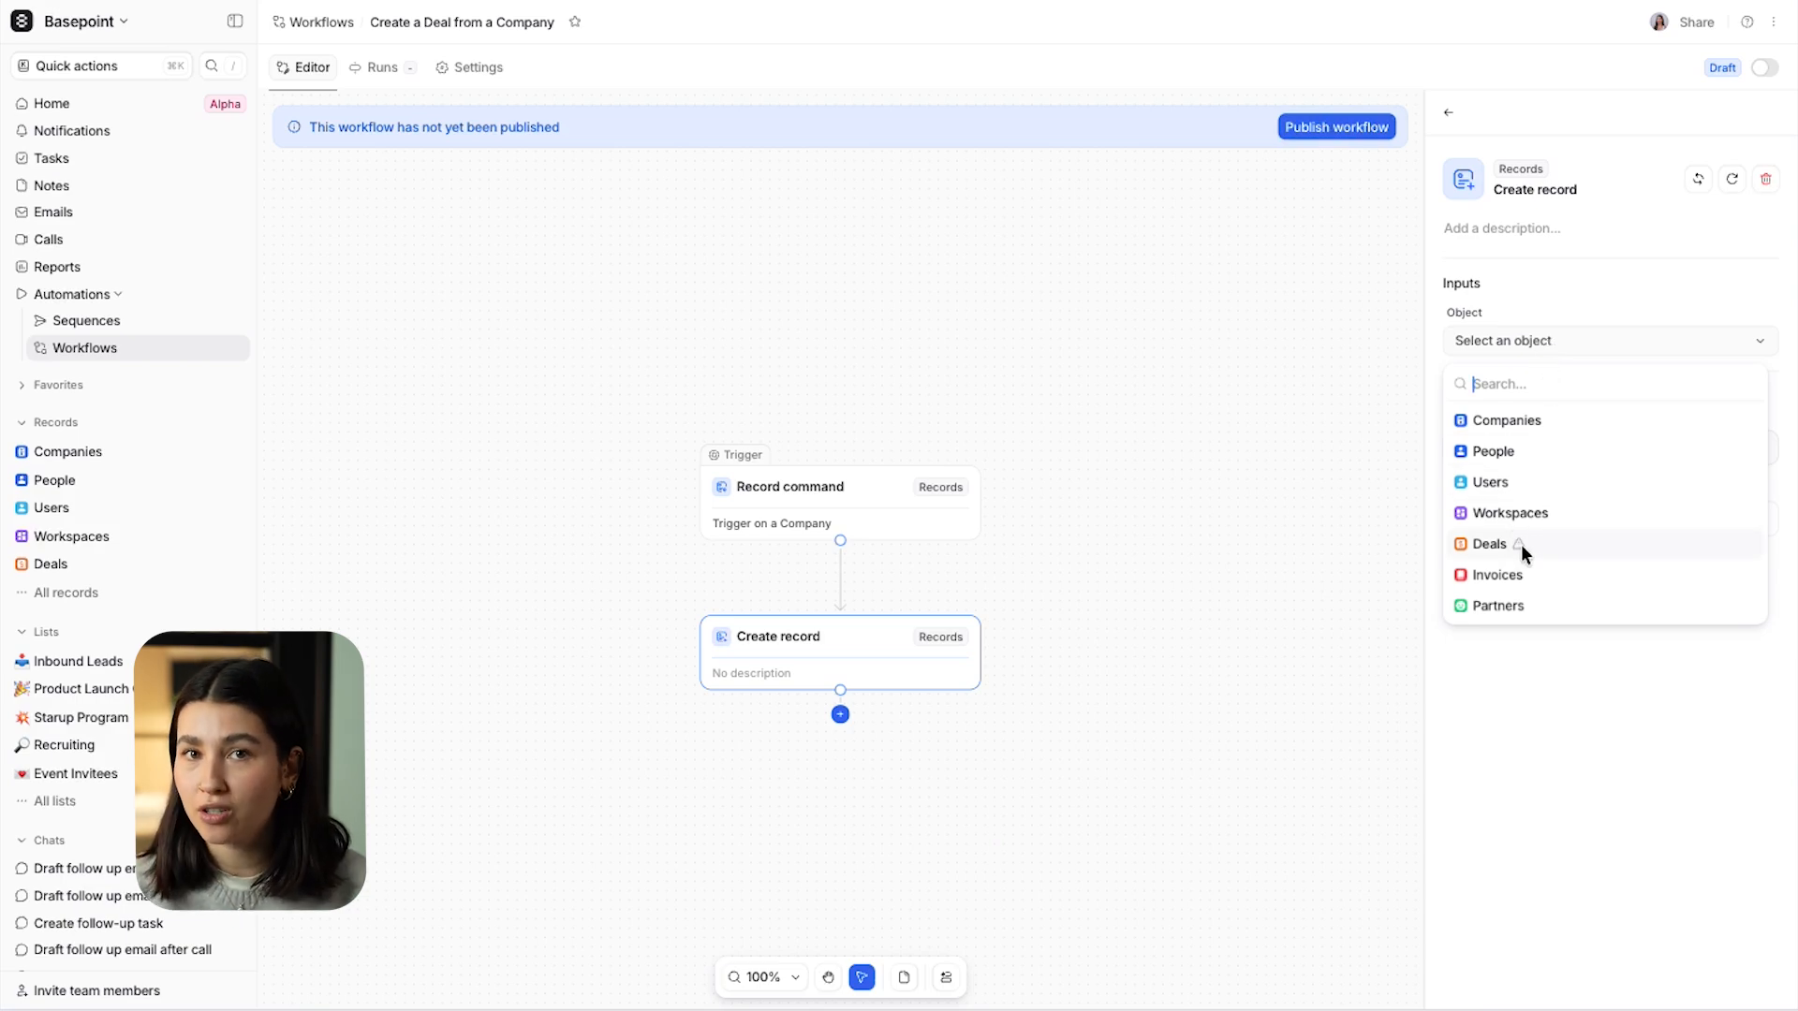
pyautogui.click(1489, 544)
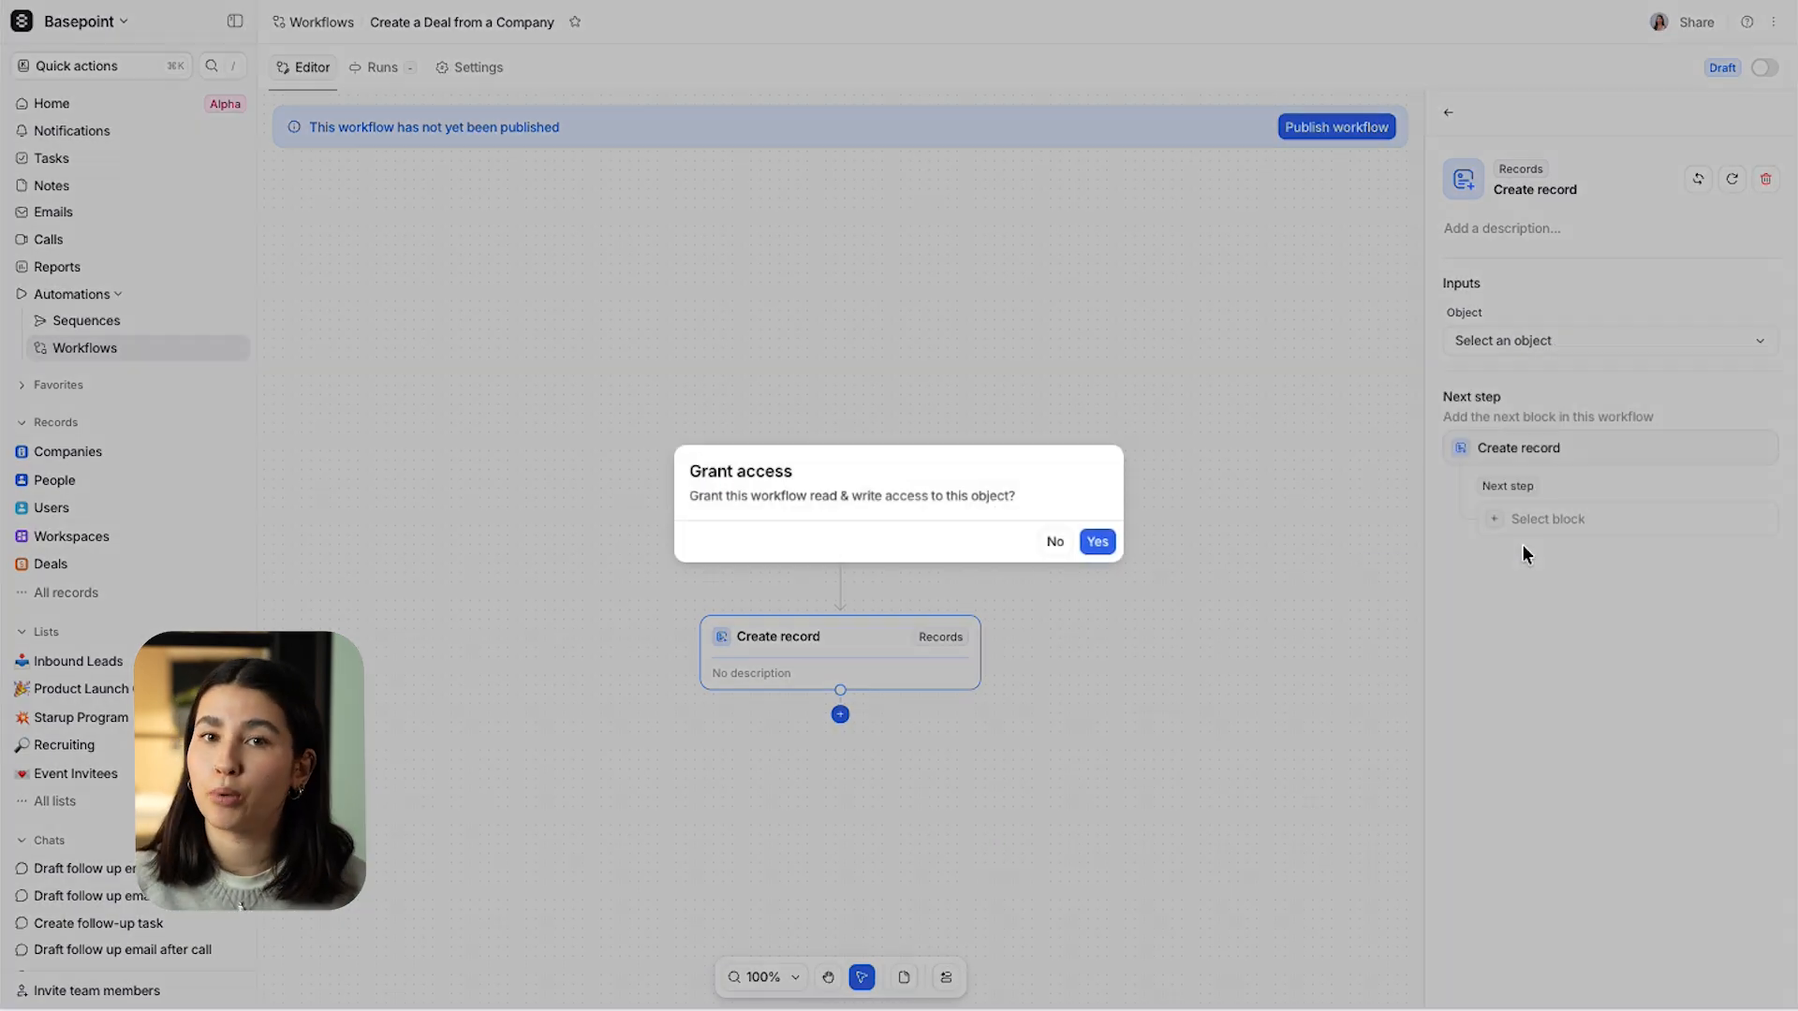
pyautogui.click(1098, 542)
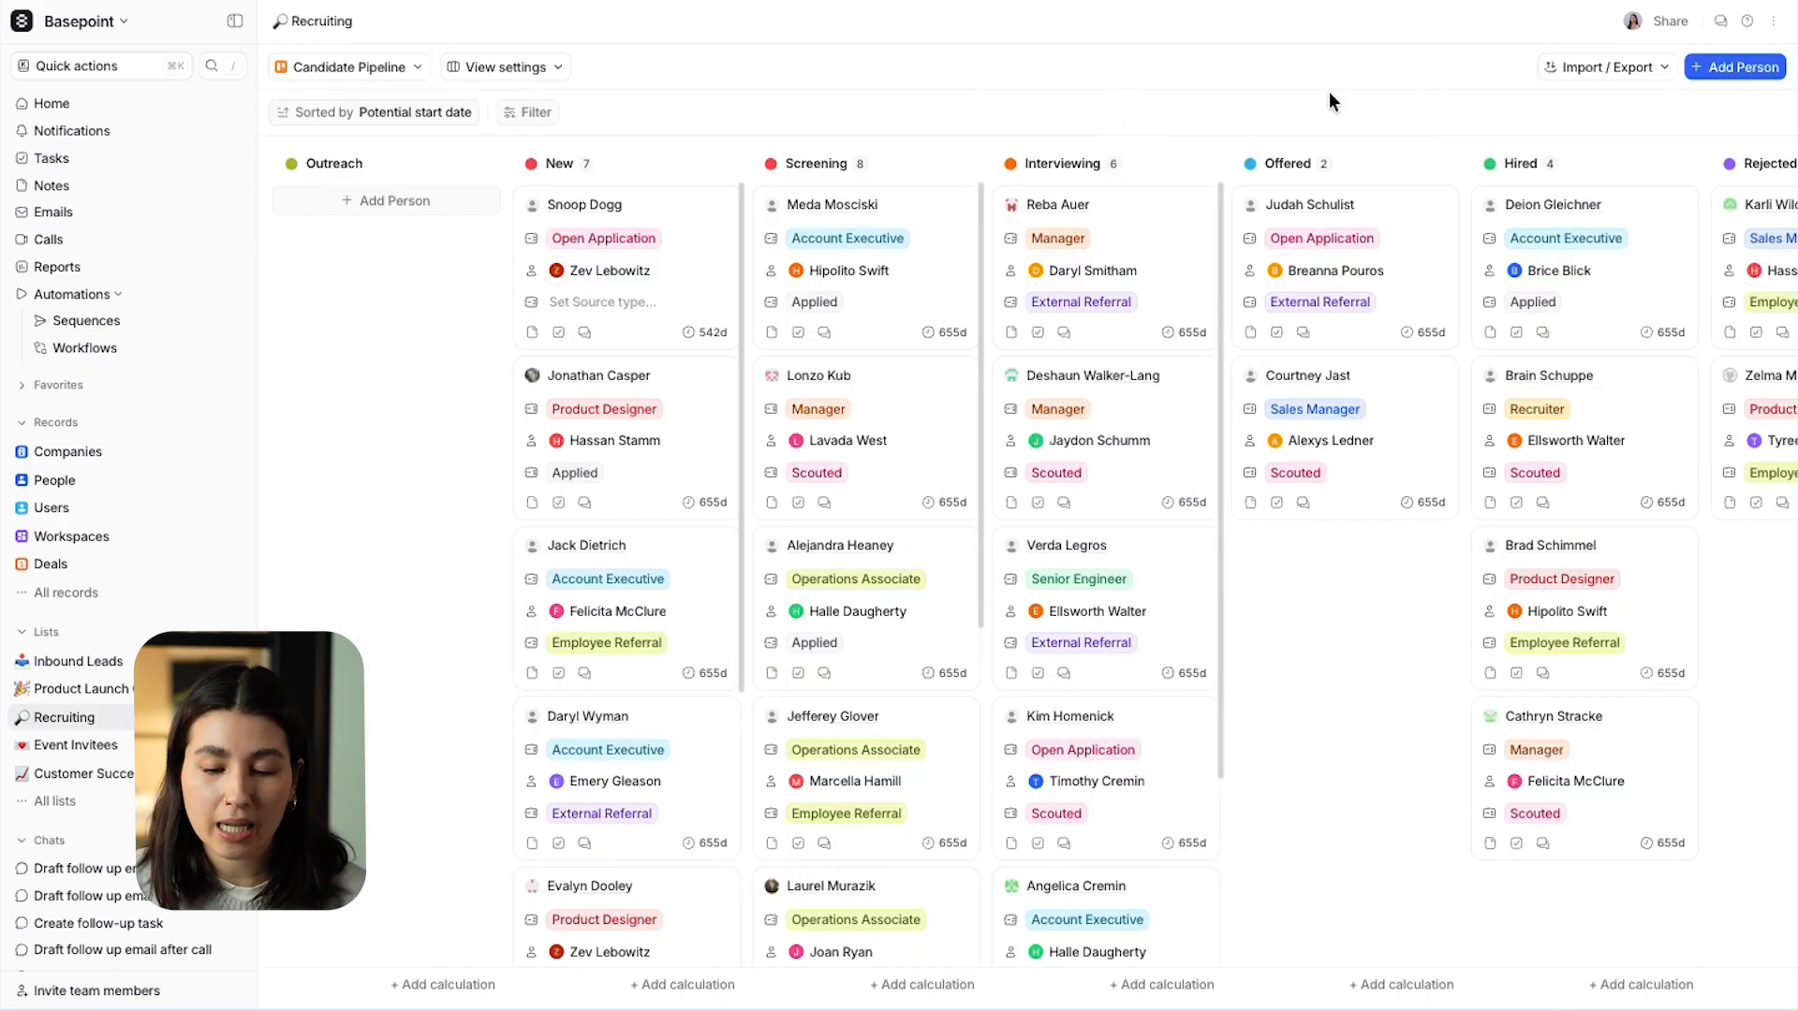
# Set the workspace access of the Recruiting list to No access.
pyautogui.click(1671, 22)
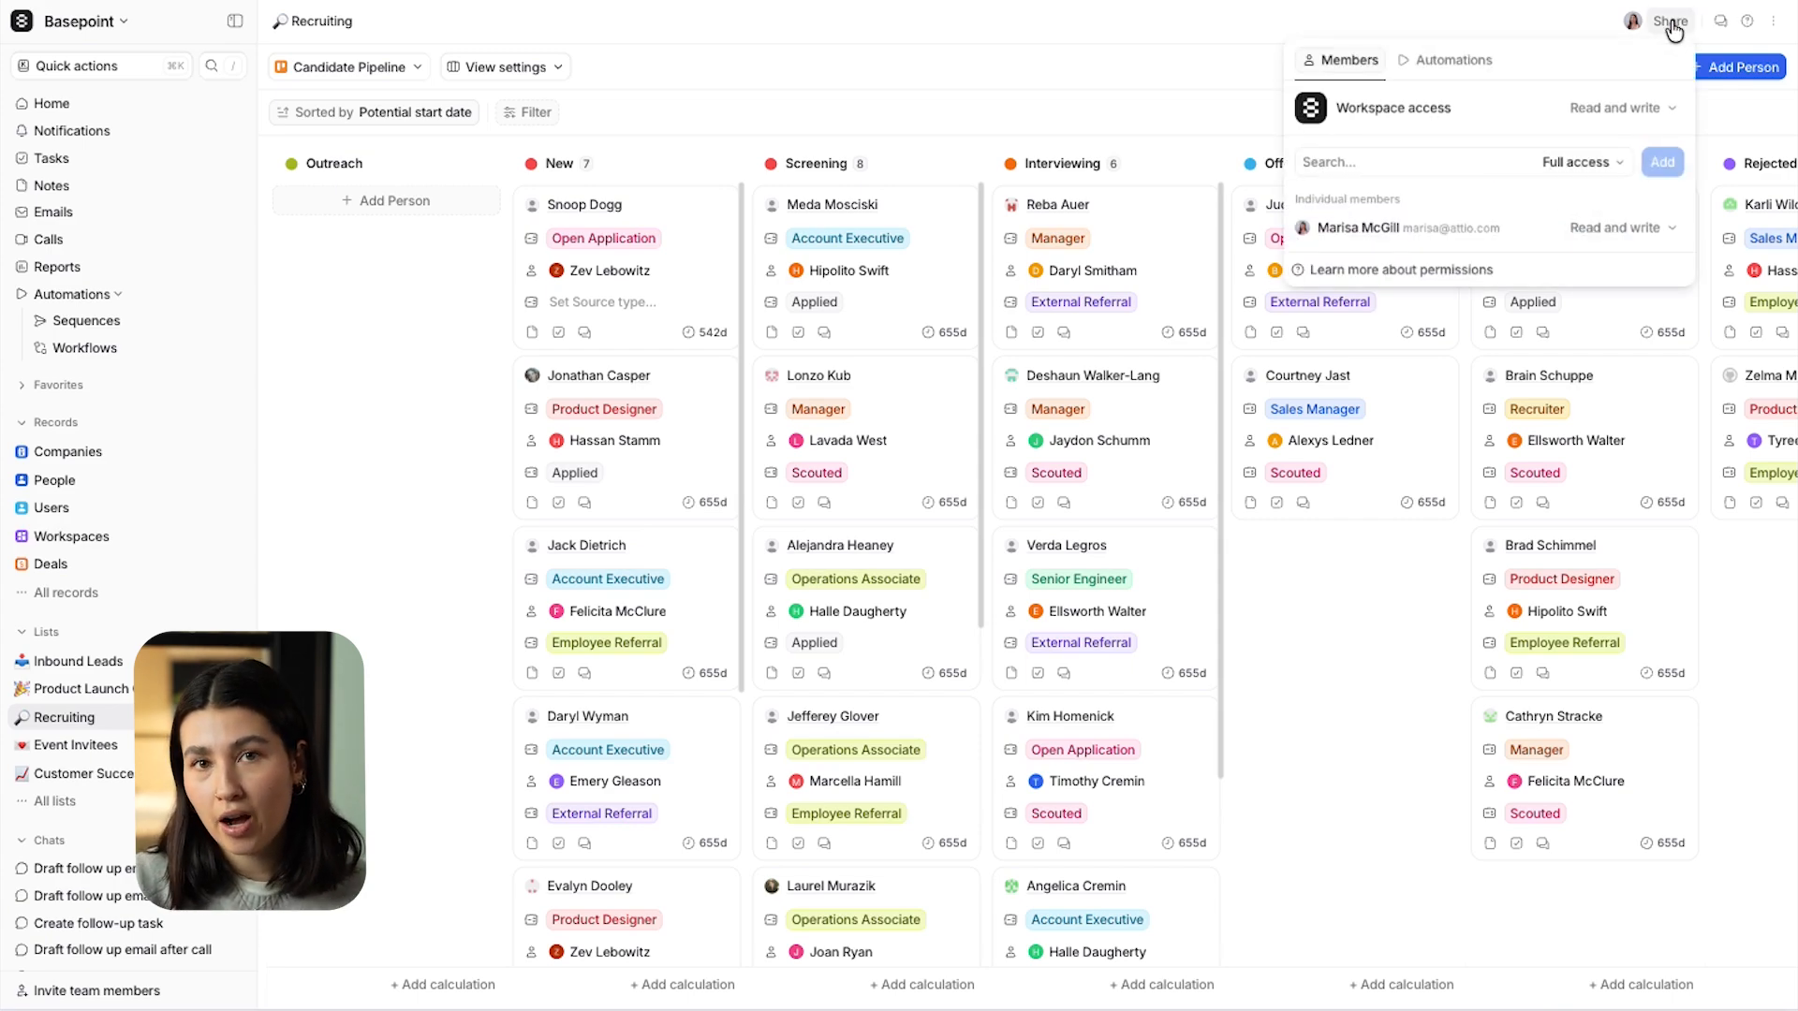
pyautogui.click(1641, 111)
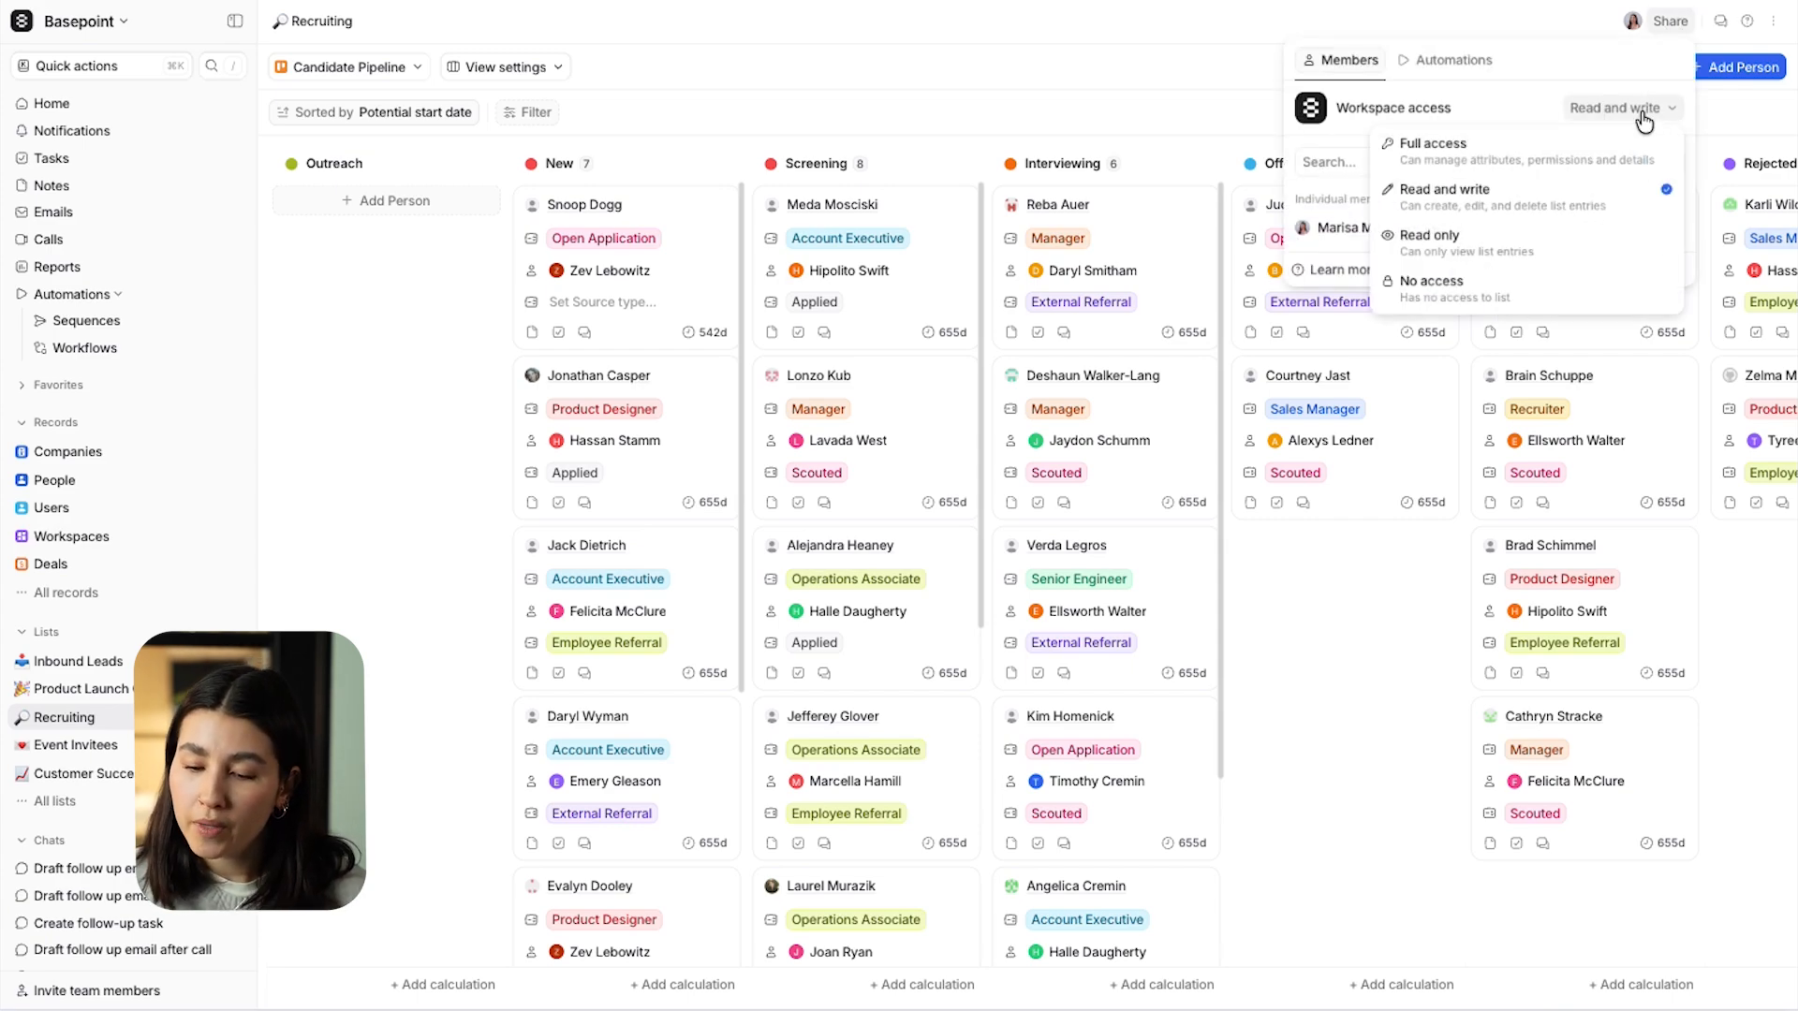
pyautogui.click(1608, 298)
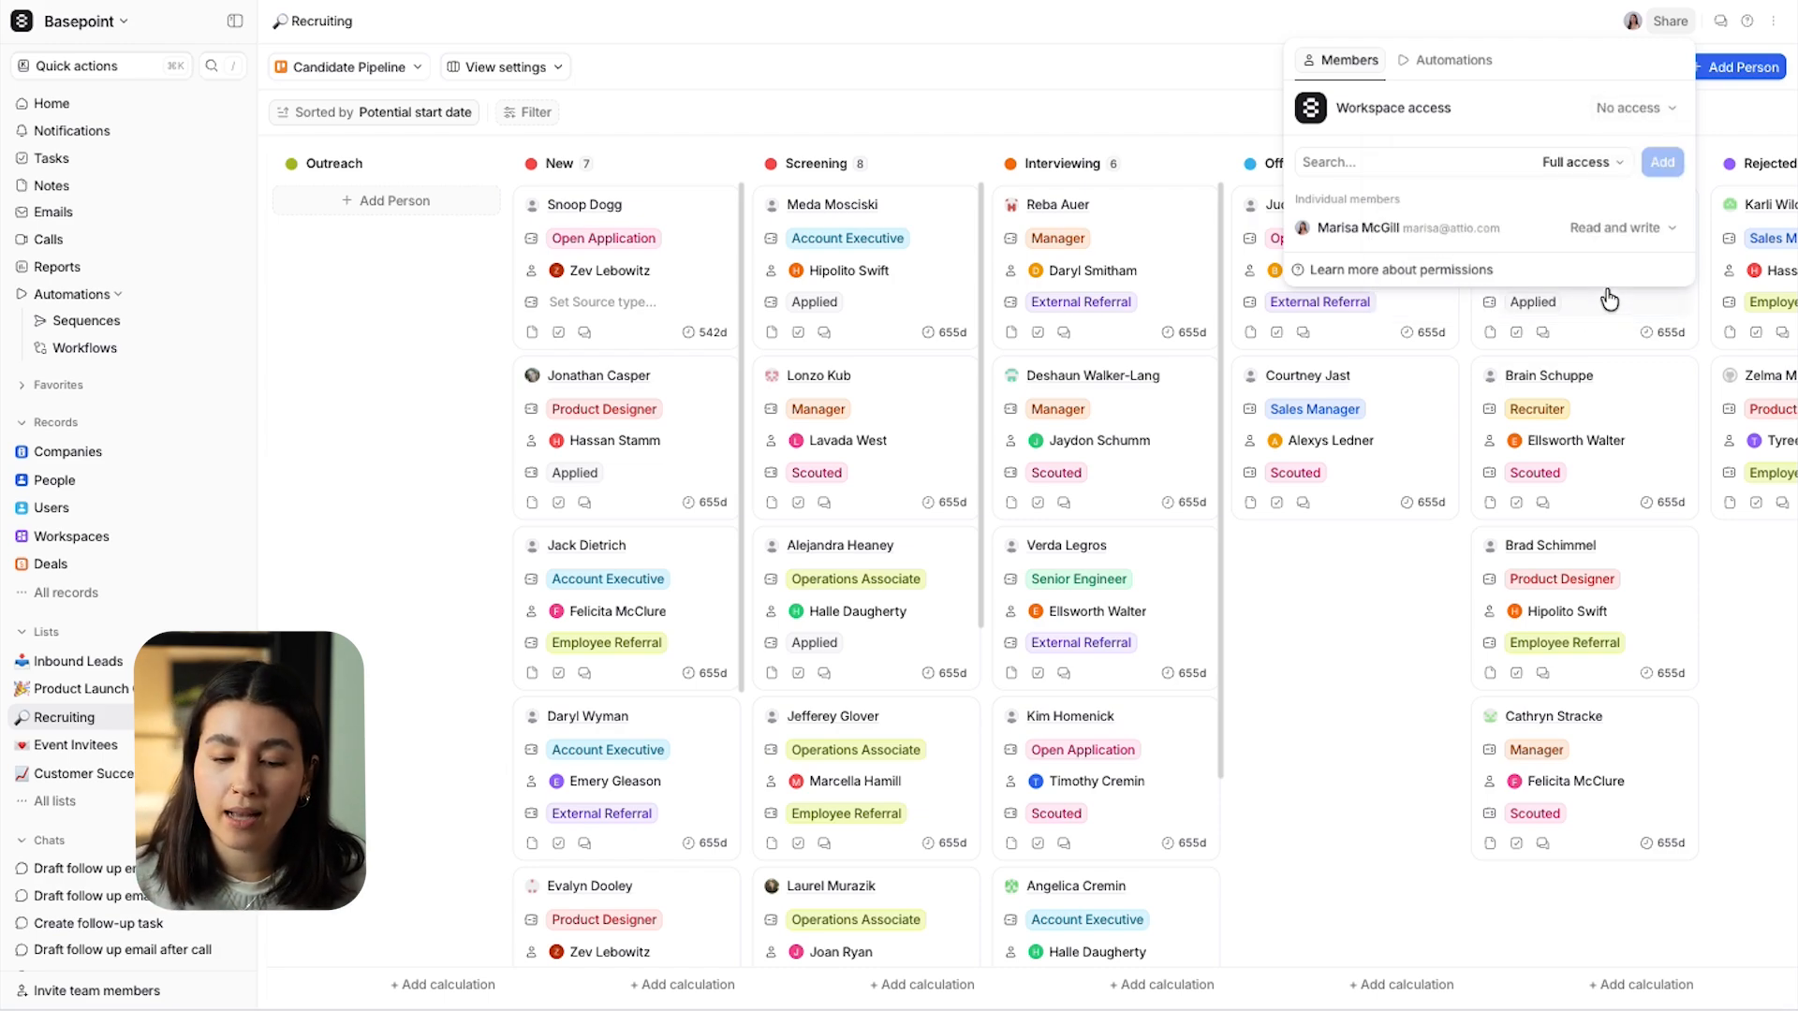
# Share the Recruiting list with the individual member matching the search "cl", granting Full access.
pyautogui.click(1466, 164)
pyautogui.write('cl')
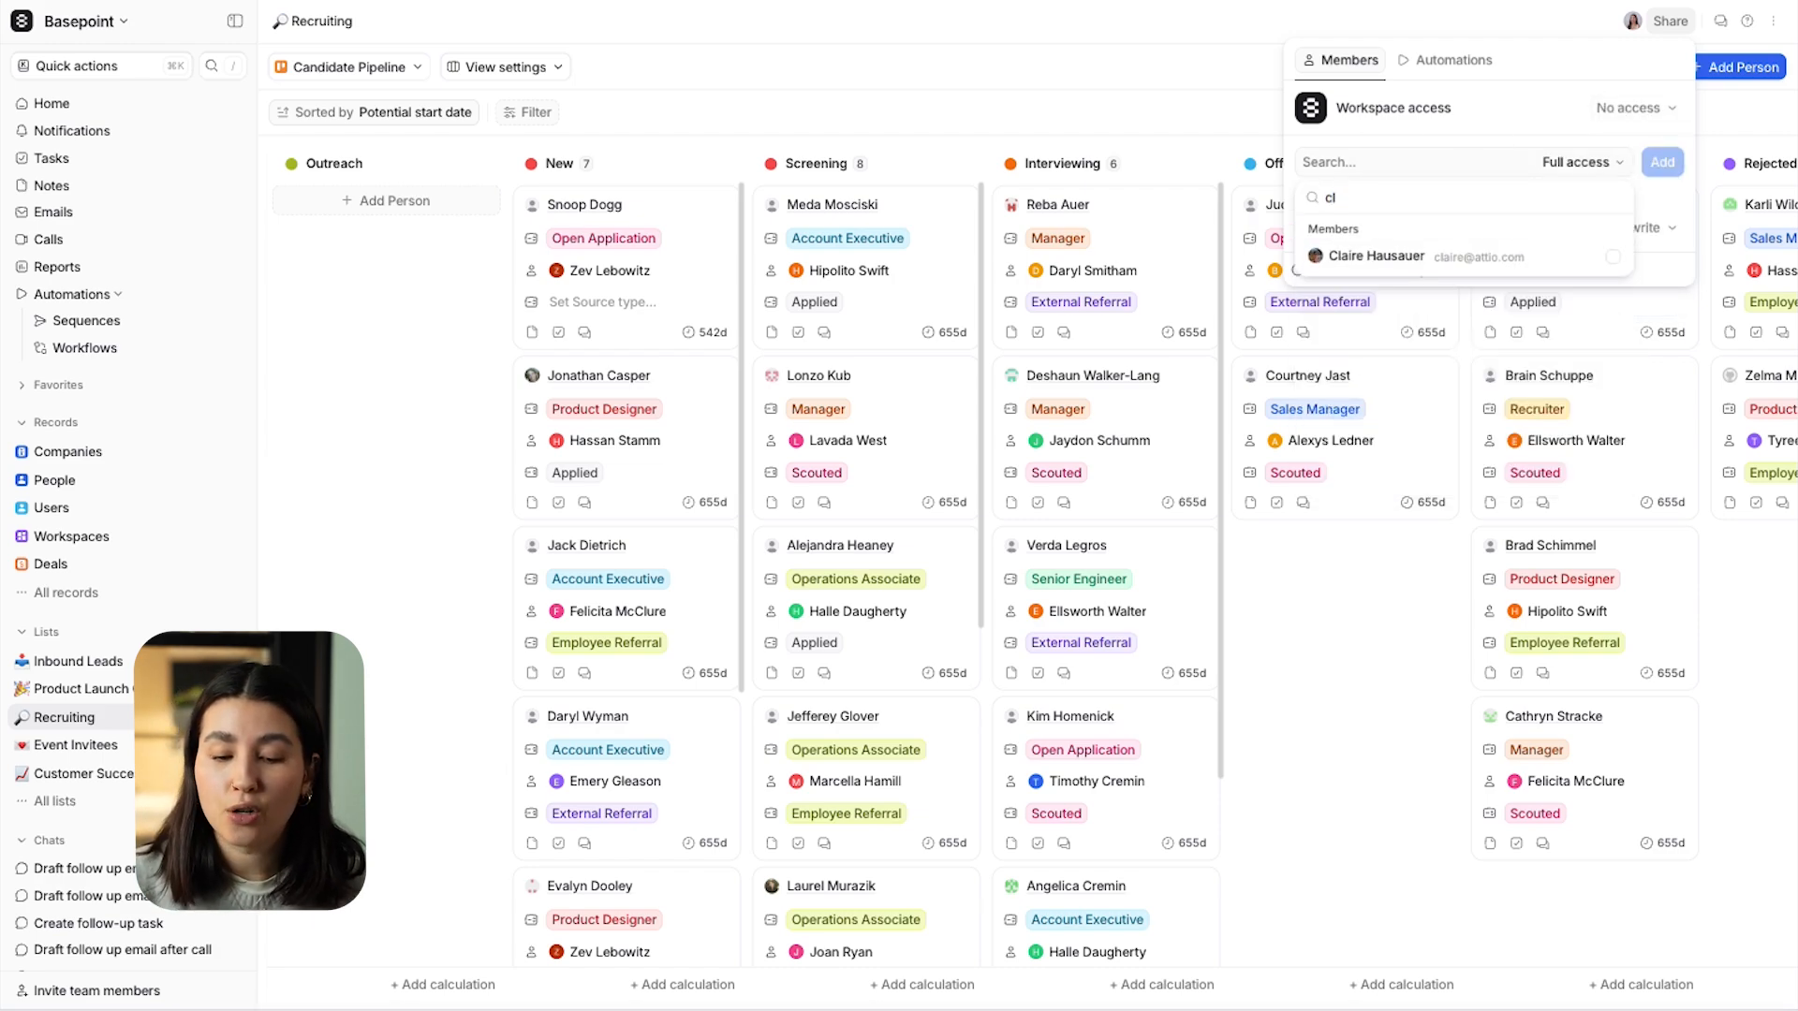
pyautogui.click(1619, 257)
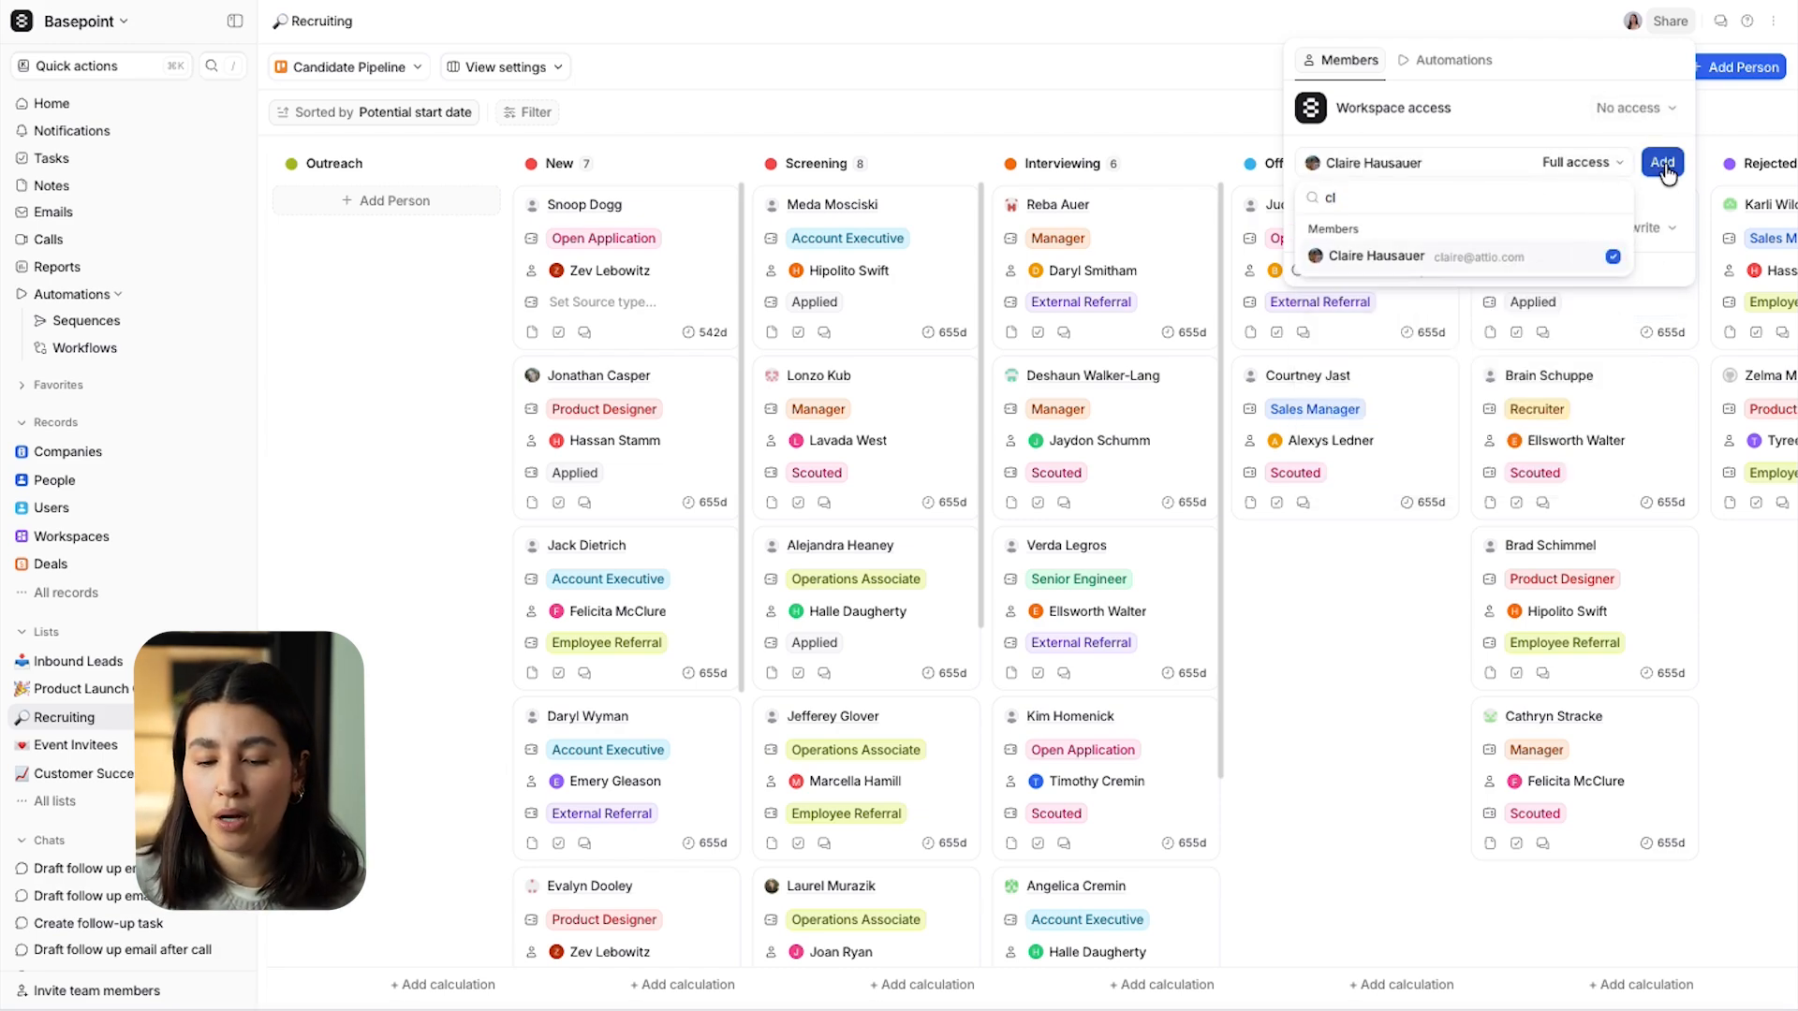
pyautogui.click(1662, 162)
pyautogui.click(1729, 121)
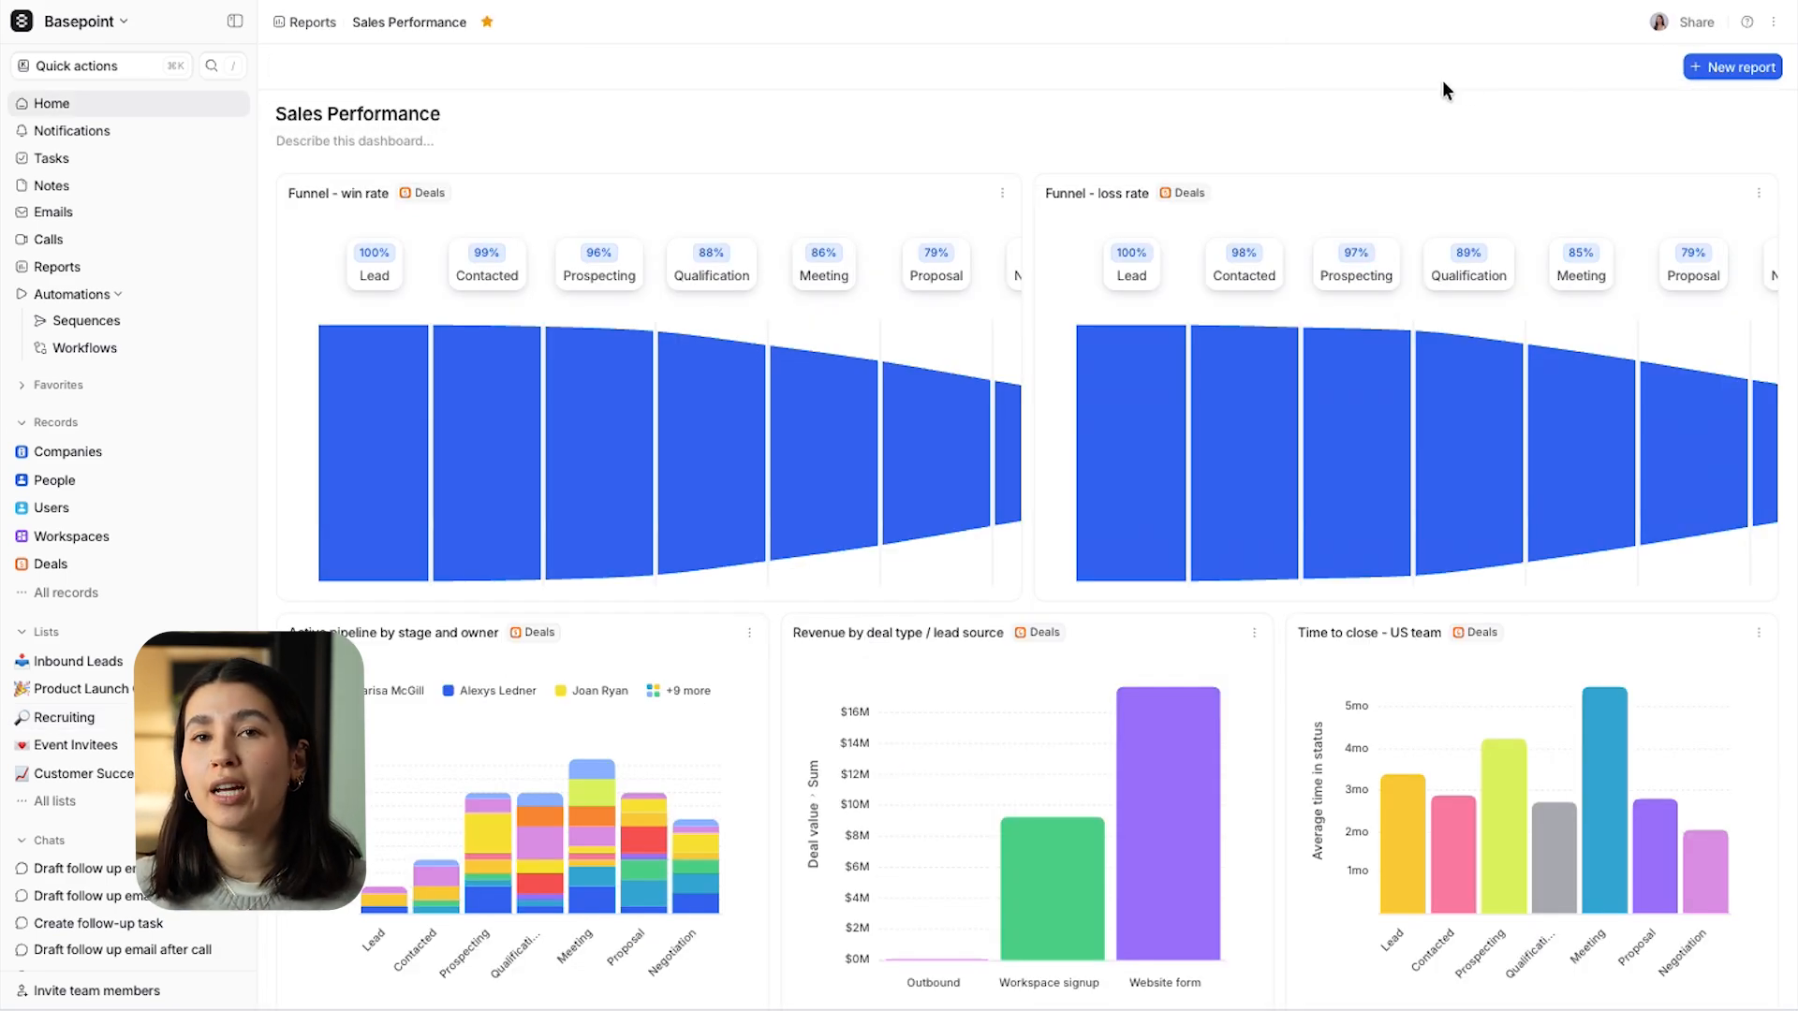
# Set the workspace access of the Sales Performance dashboard to Read only.
pyautogui.click(1689, 24)
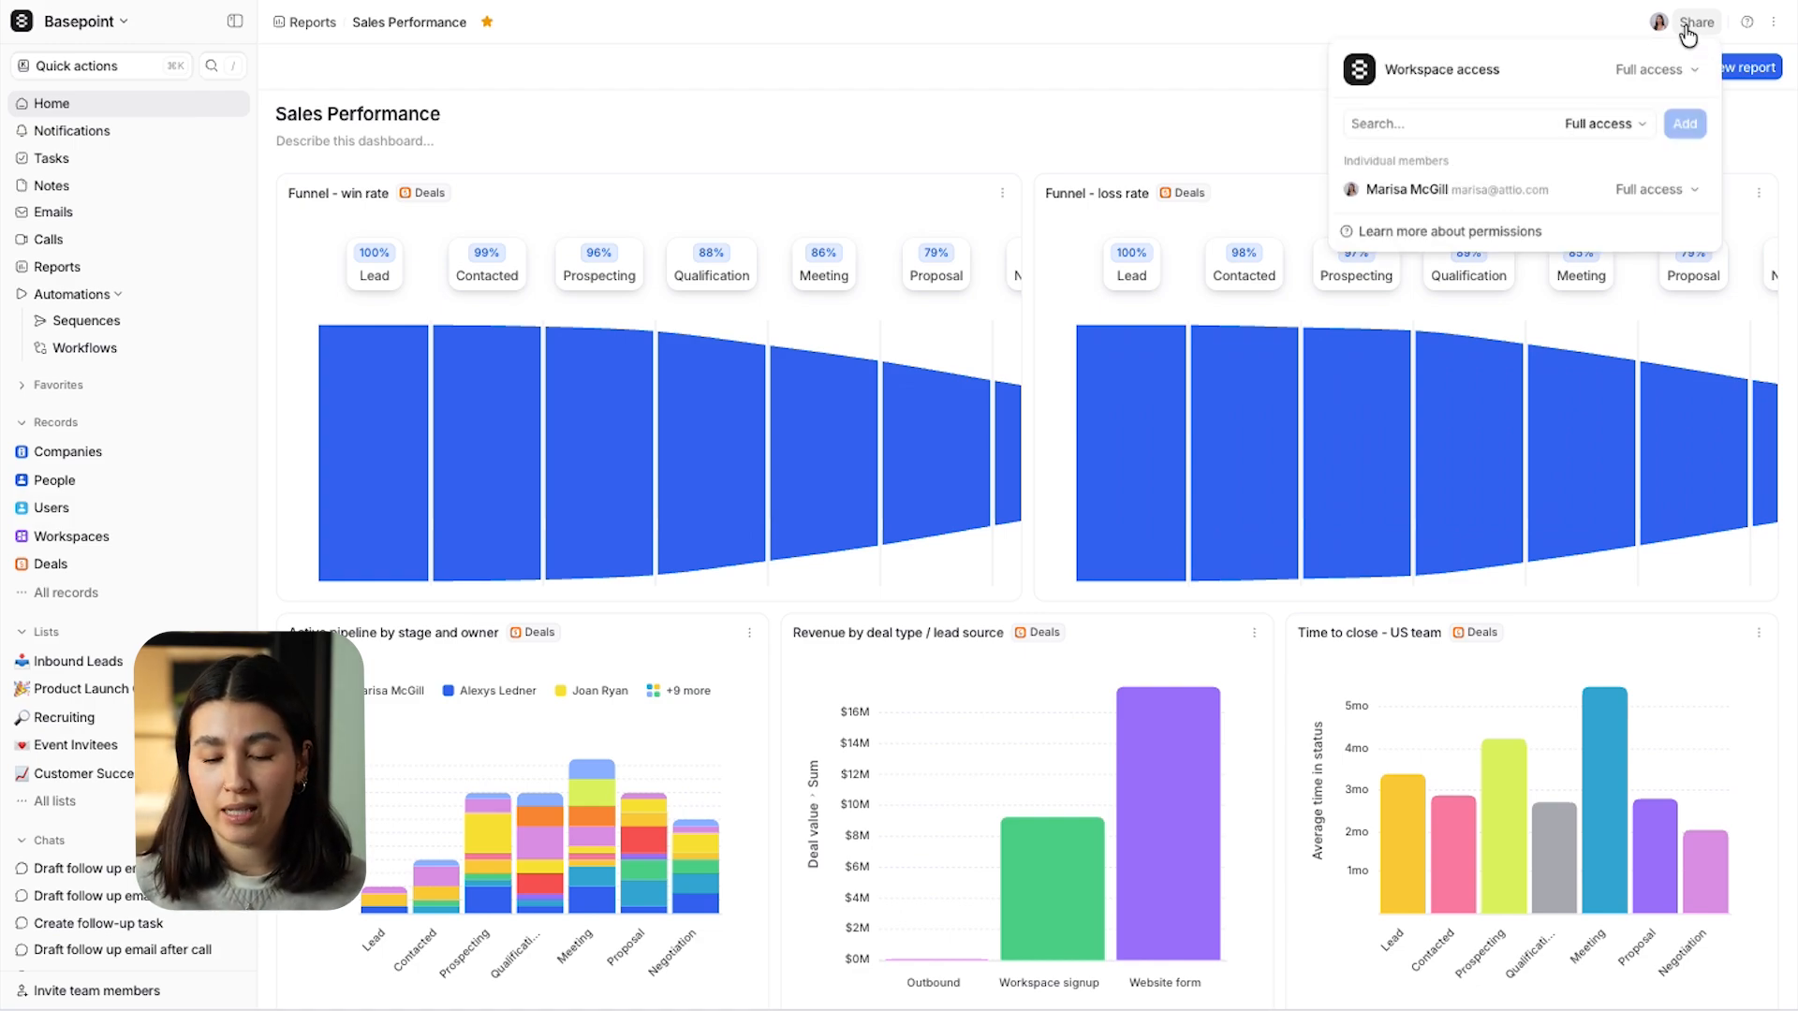
pyautogui.click(1675, 71)
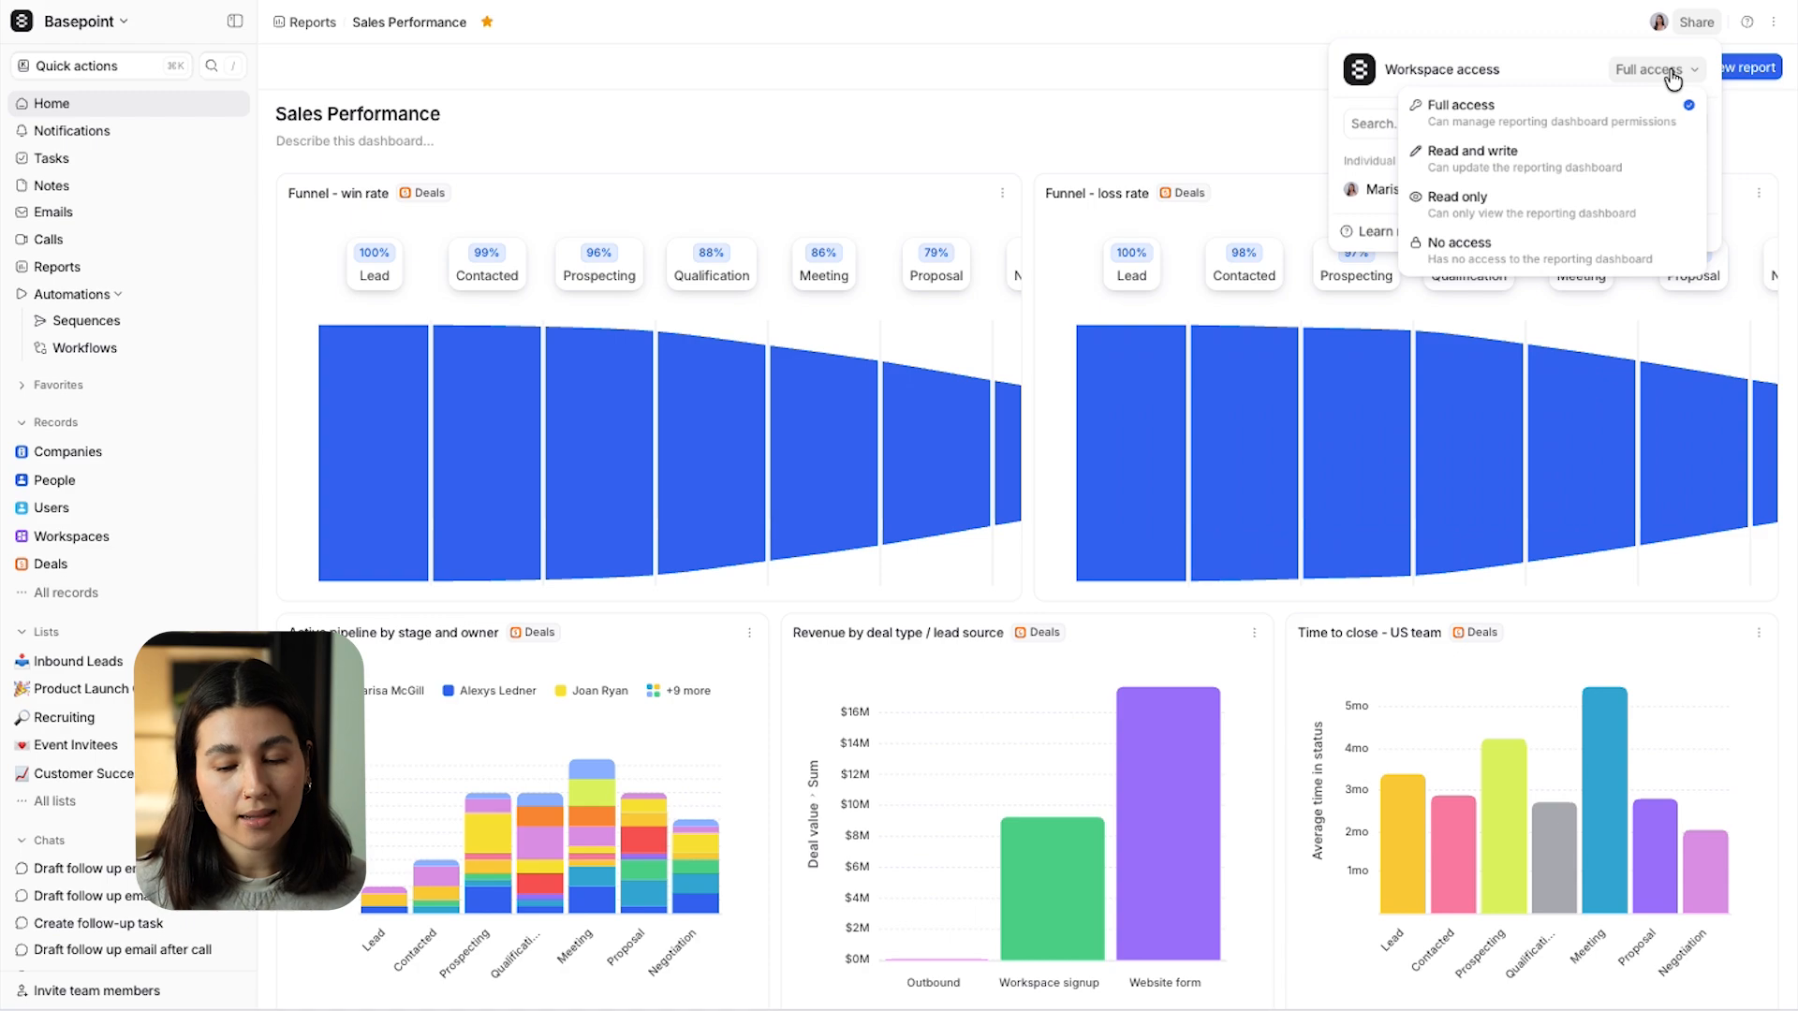
pyautogui.click(1634, 206)
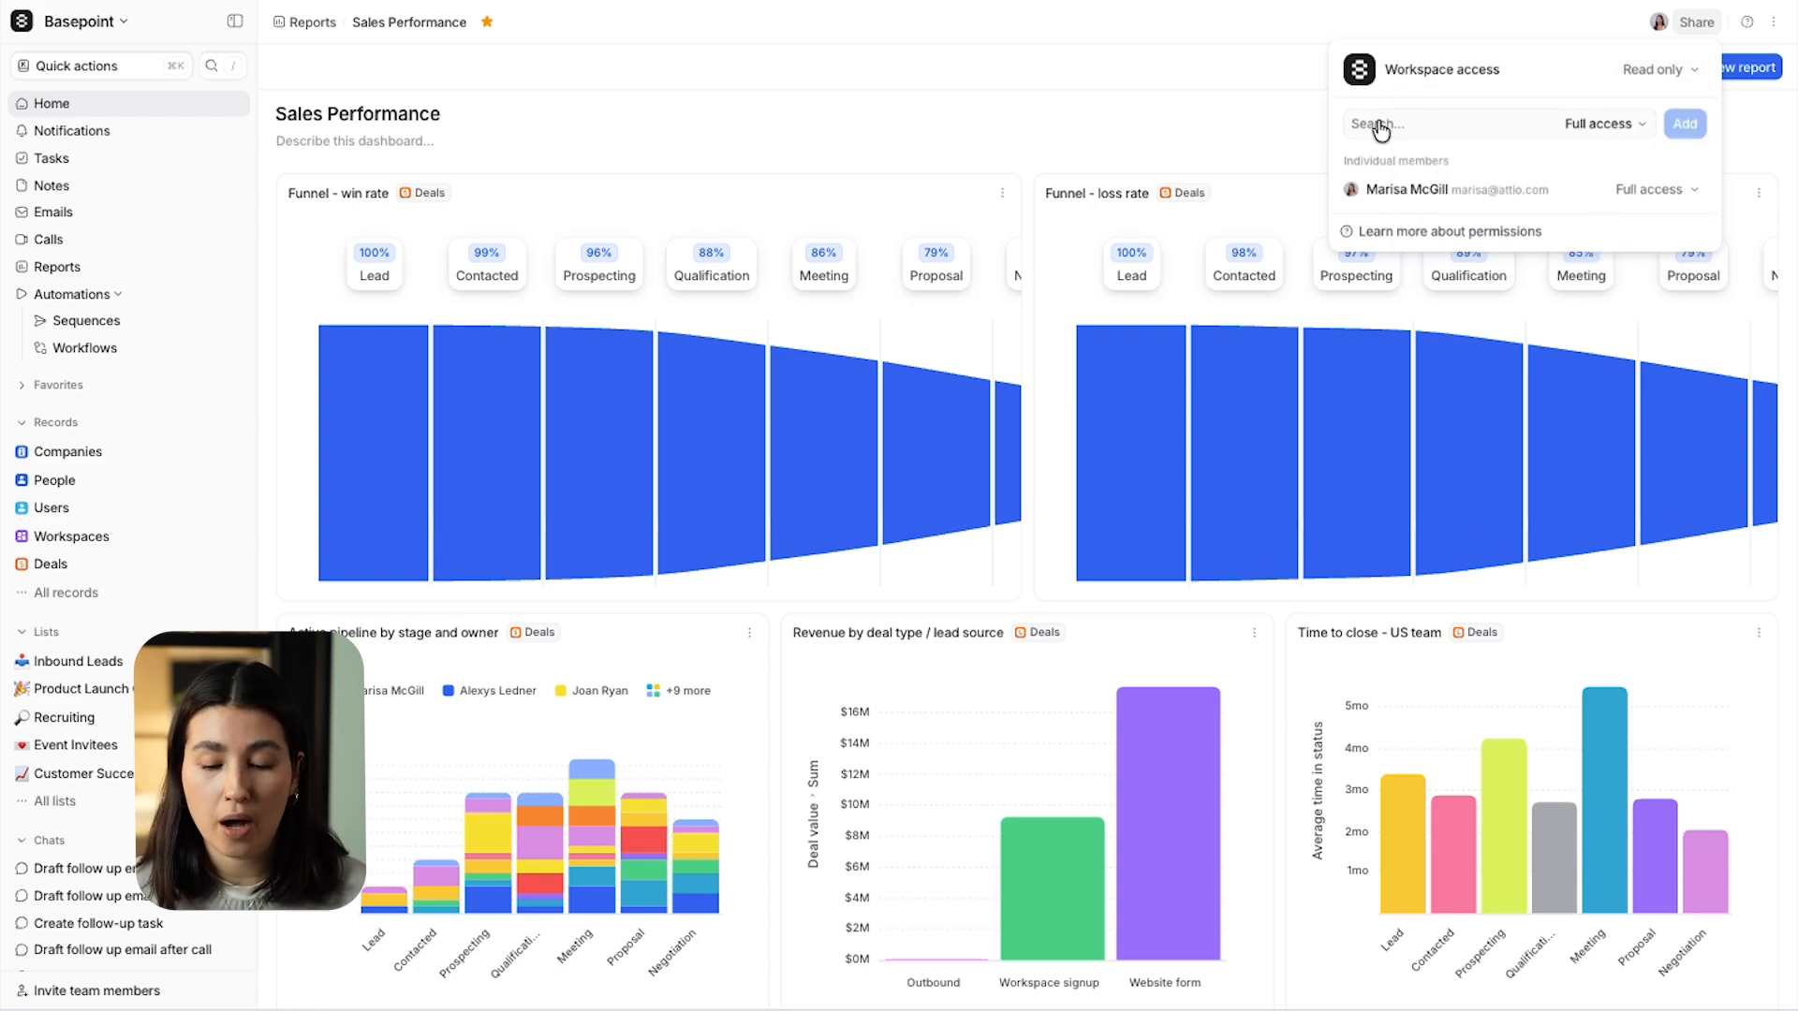
# Share the Sales Performance dashboard with the RevOps team, granting Read and write access.
pyautogui.click(1378, 127)
pyautogui.write('rev')
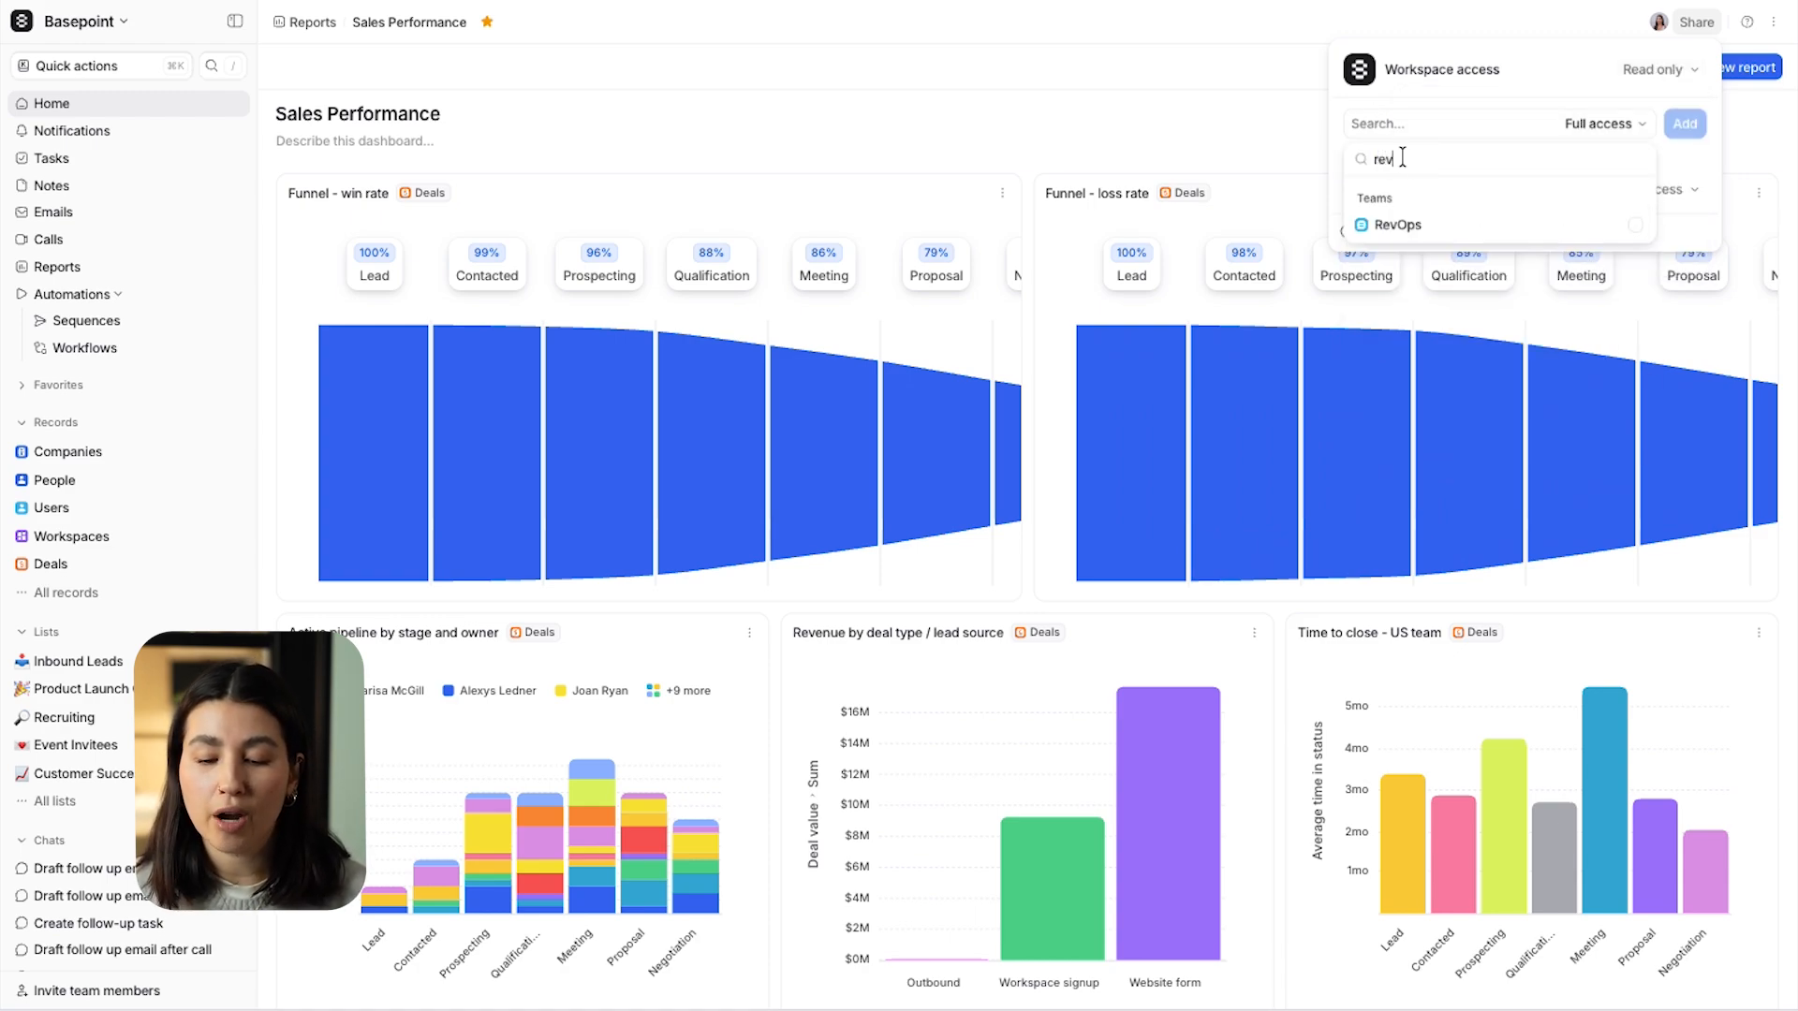
pyautogui.click(1410, 224)
pyautogui.click(1599, 124)
pyautogui.click(1591, 223)
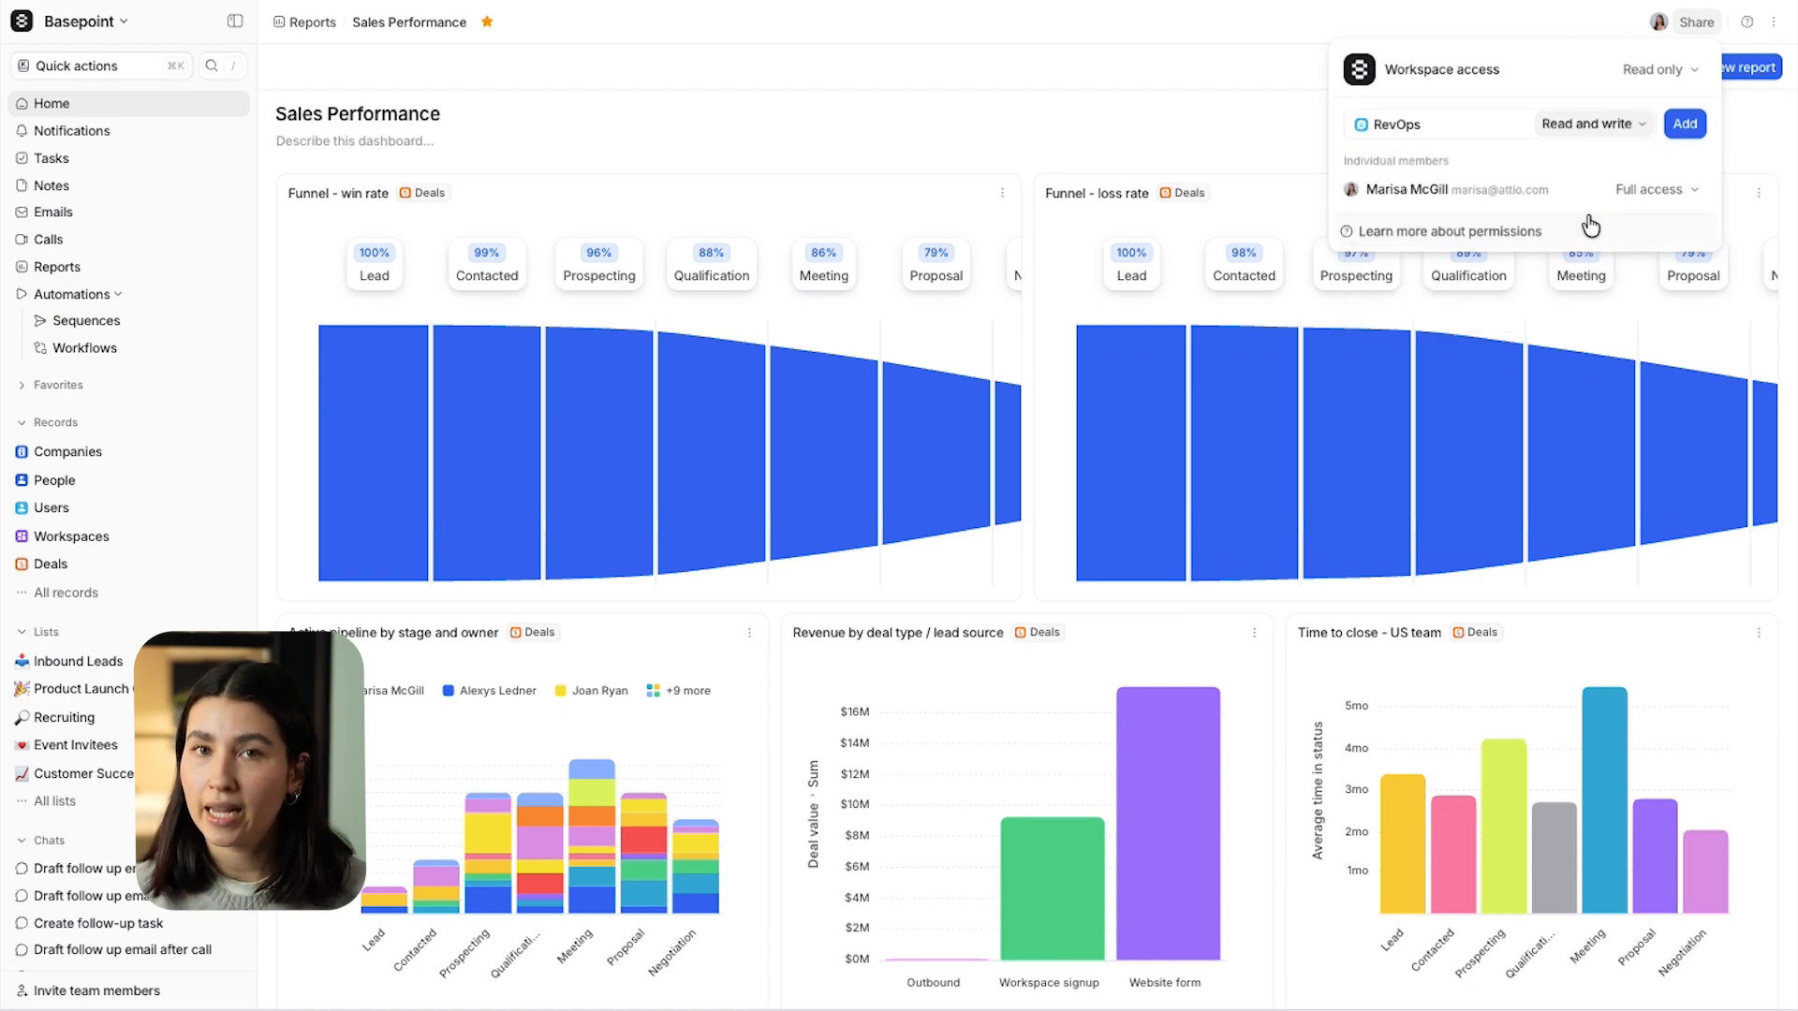
pyautogui.click(1683, 126)
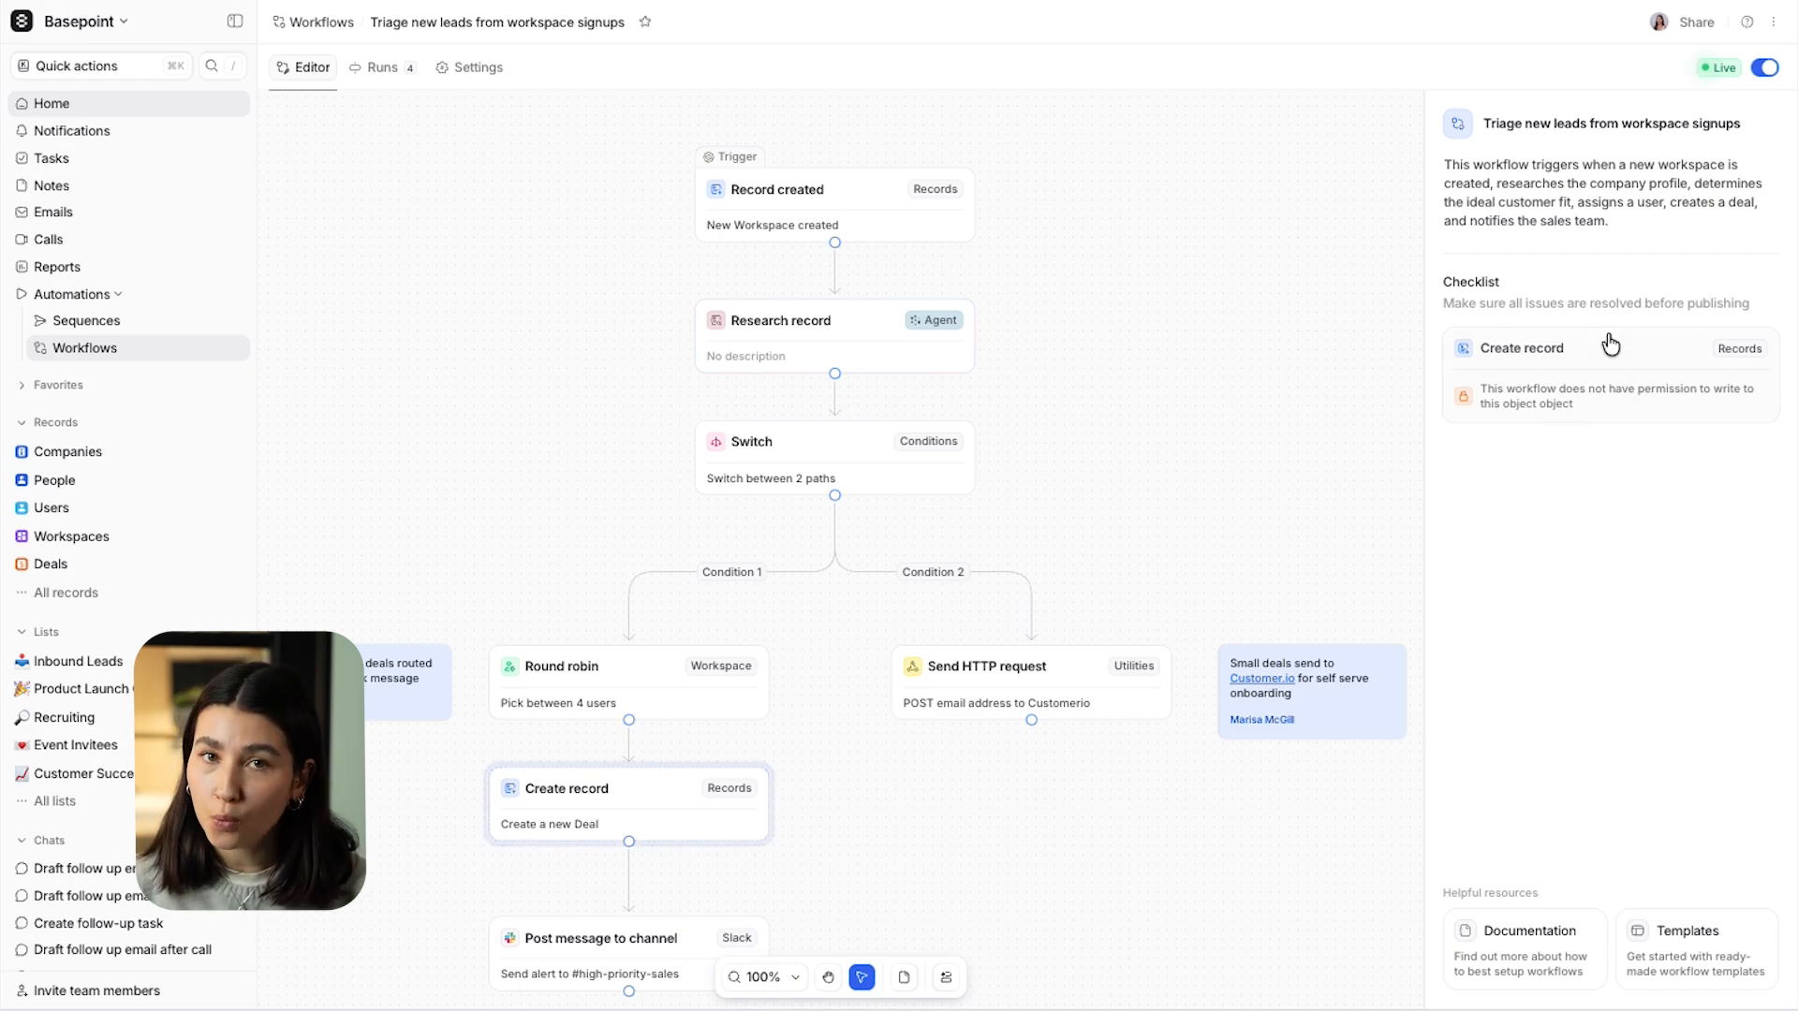
# Set the workspace access of the Triage new leads from workspace signups workflow to Read only.
pyautogui.click(1692, 35)
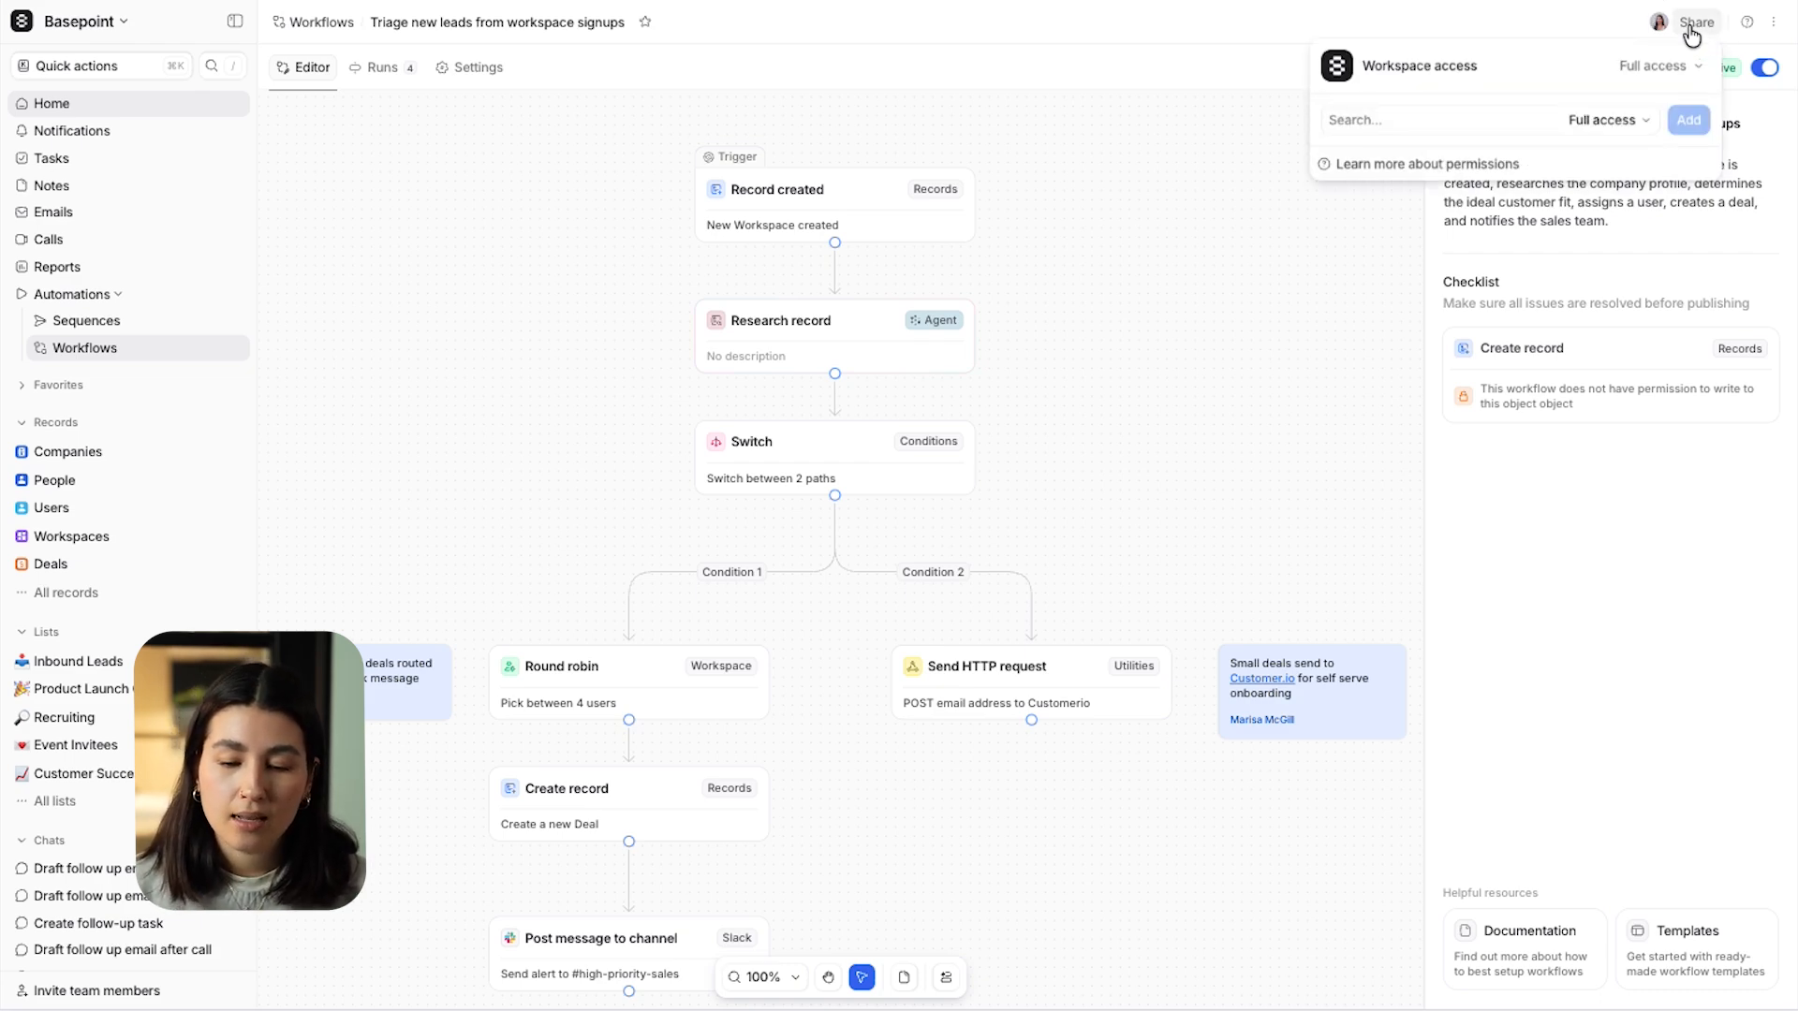
pyautogui.click(1667, 66)
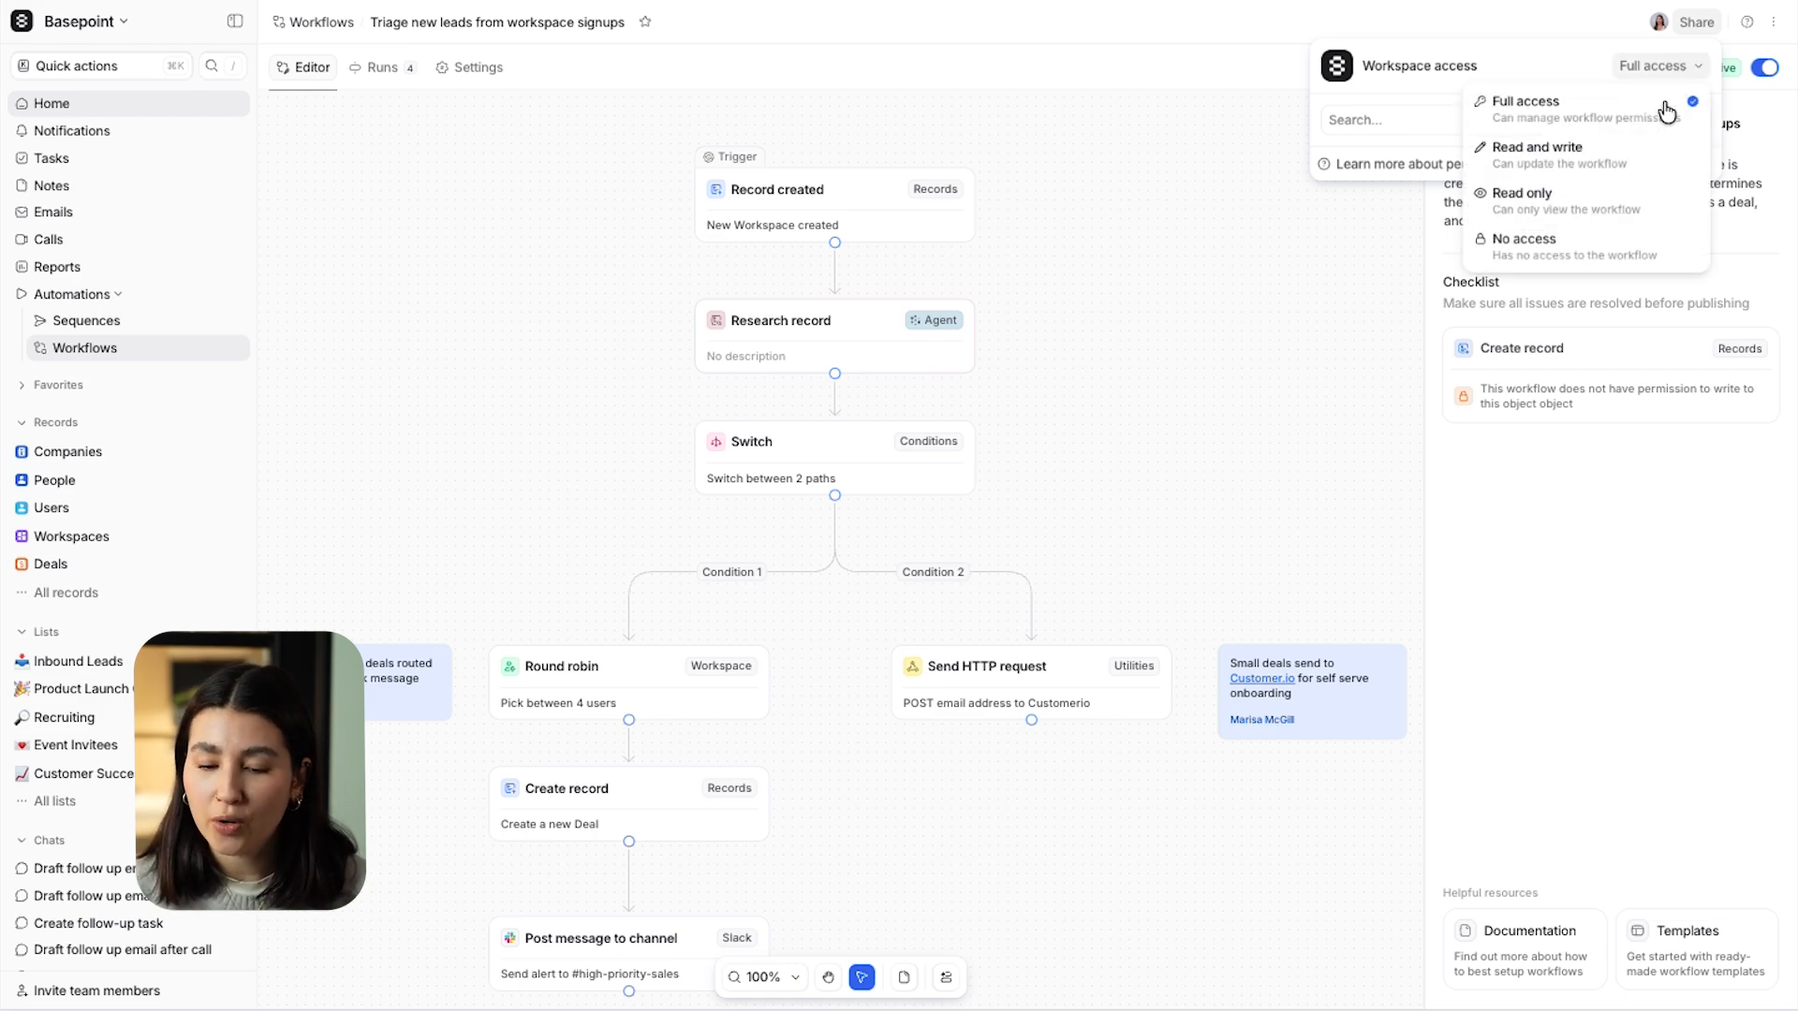
pyautogui.click(1614, 199)
# Share the Triage new leads workflow with the individual member matching the search "ca", granting Read and write access.
pyautogui.click(1454, 118)
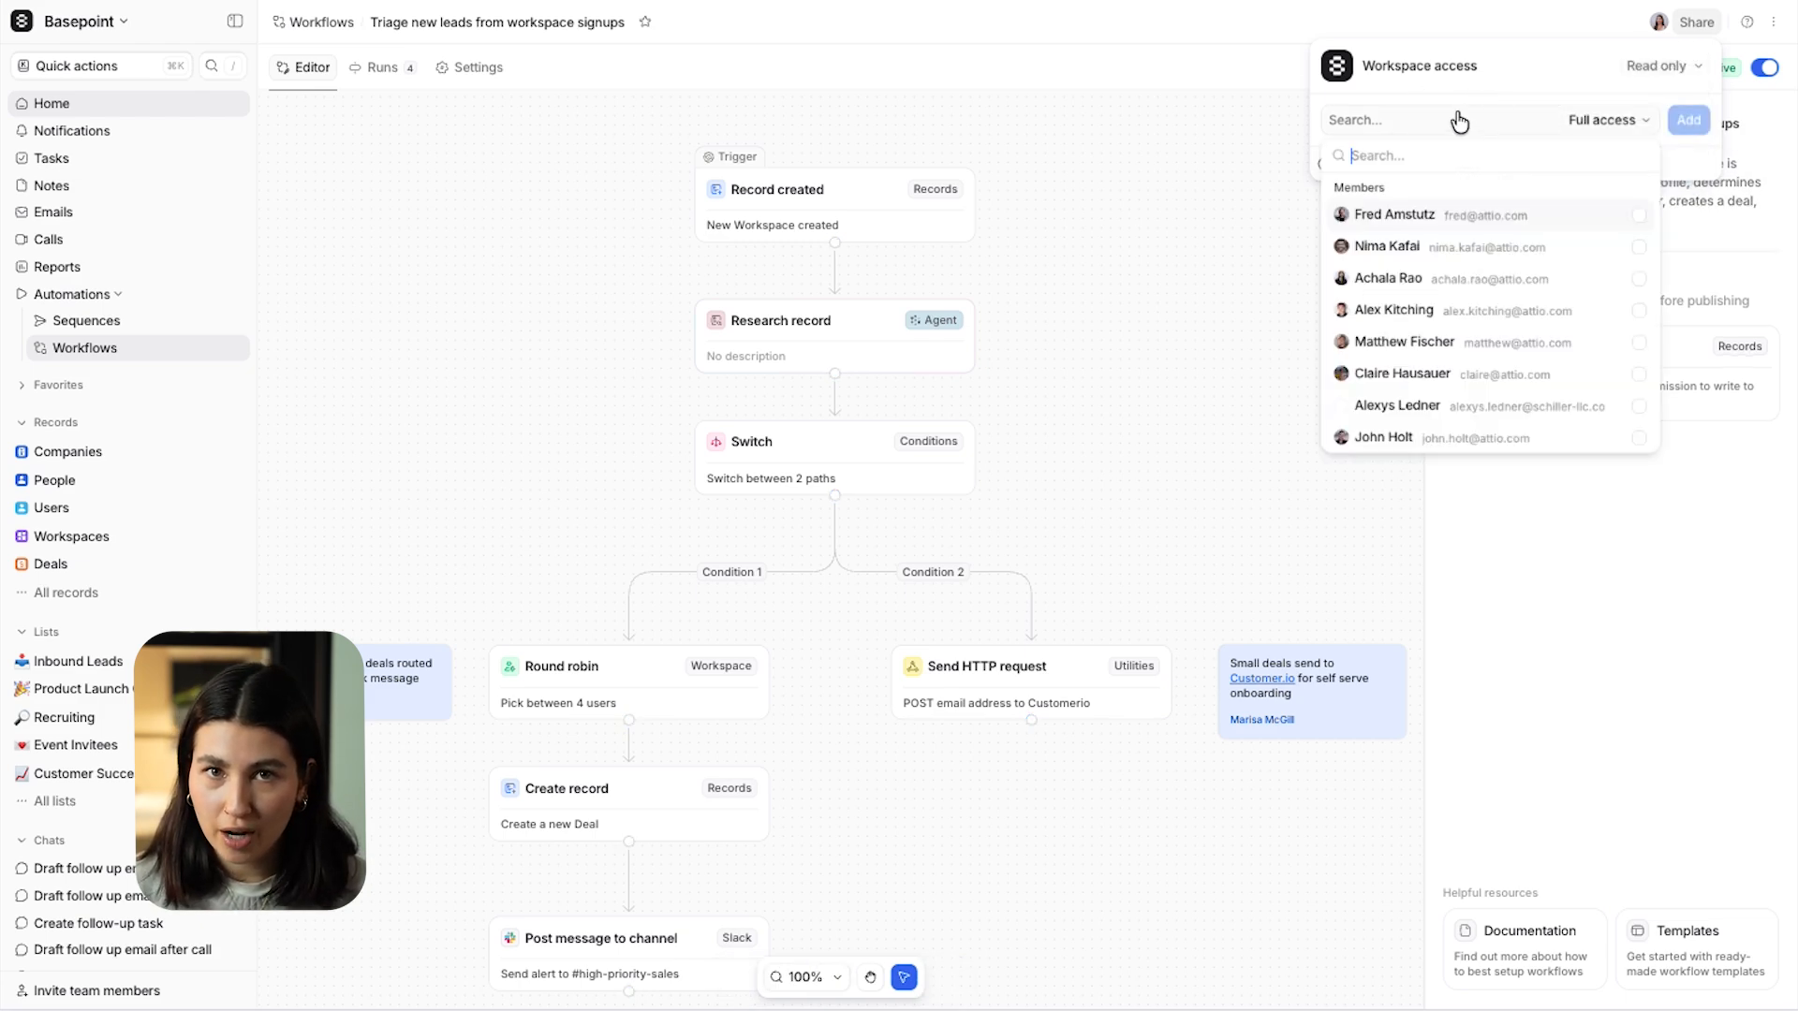
pyautogui.write('ca')
pyautogui.click(1577, 213)
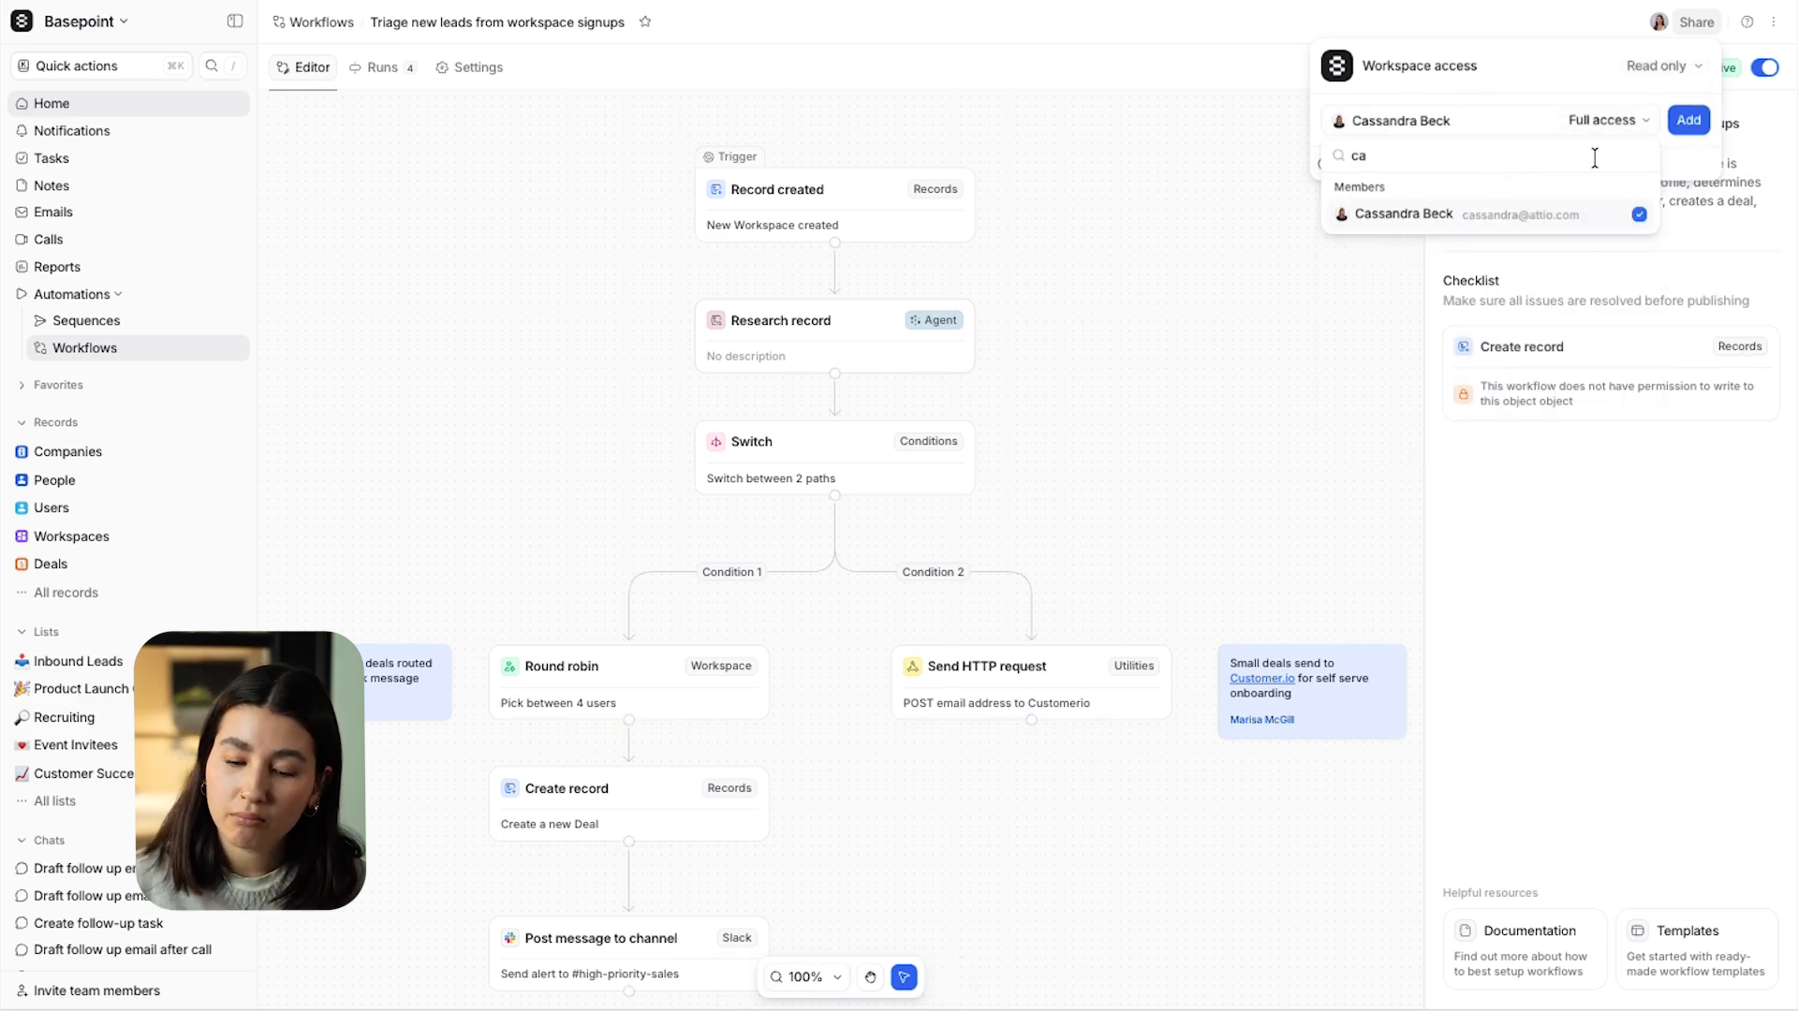
pyautogui.click(1599, 120)
pyautogui.click(1573, 213)
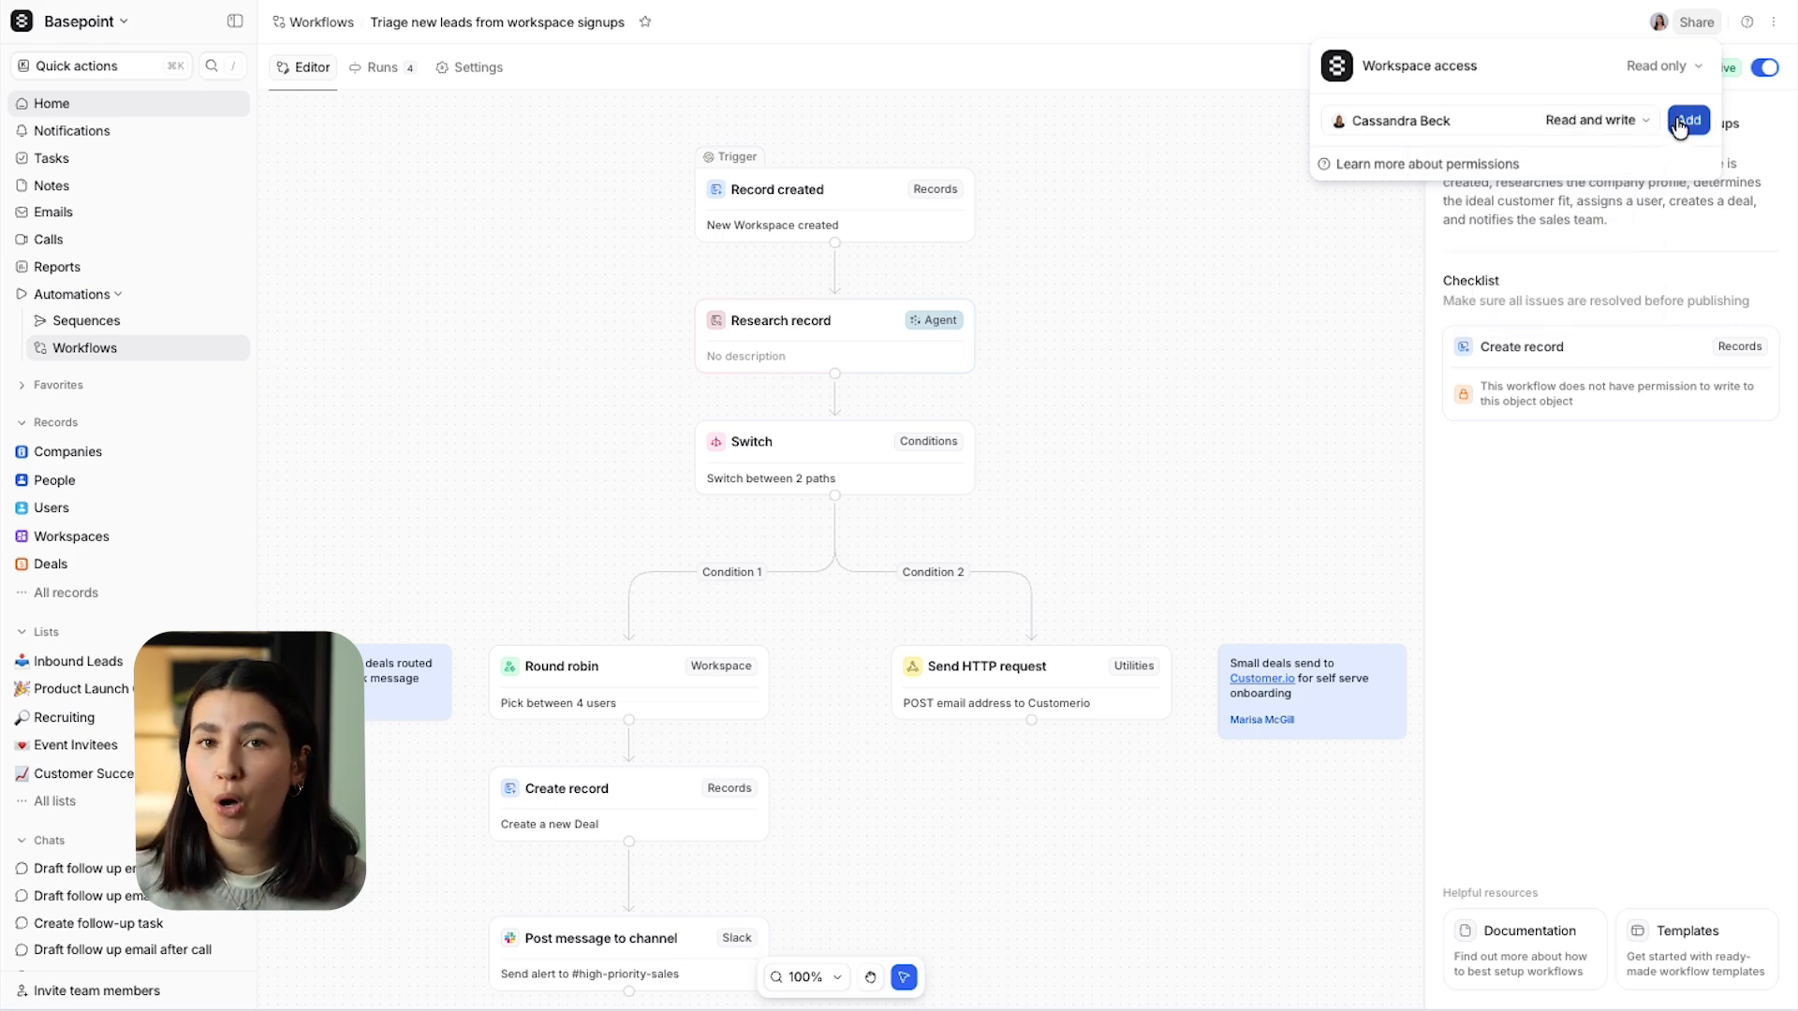
pyautogui.click(1688, 120)
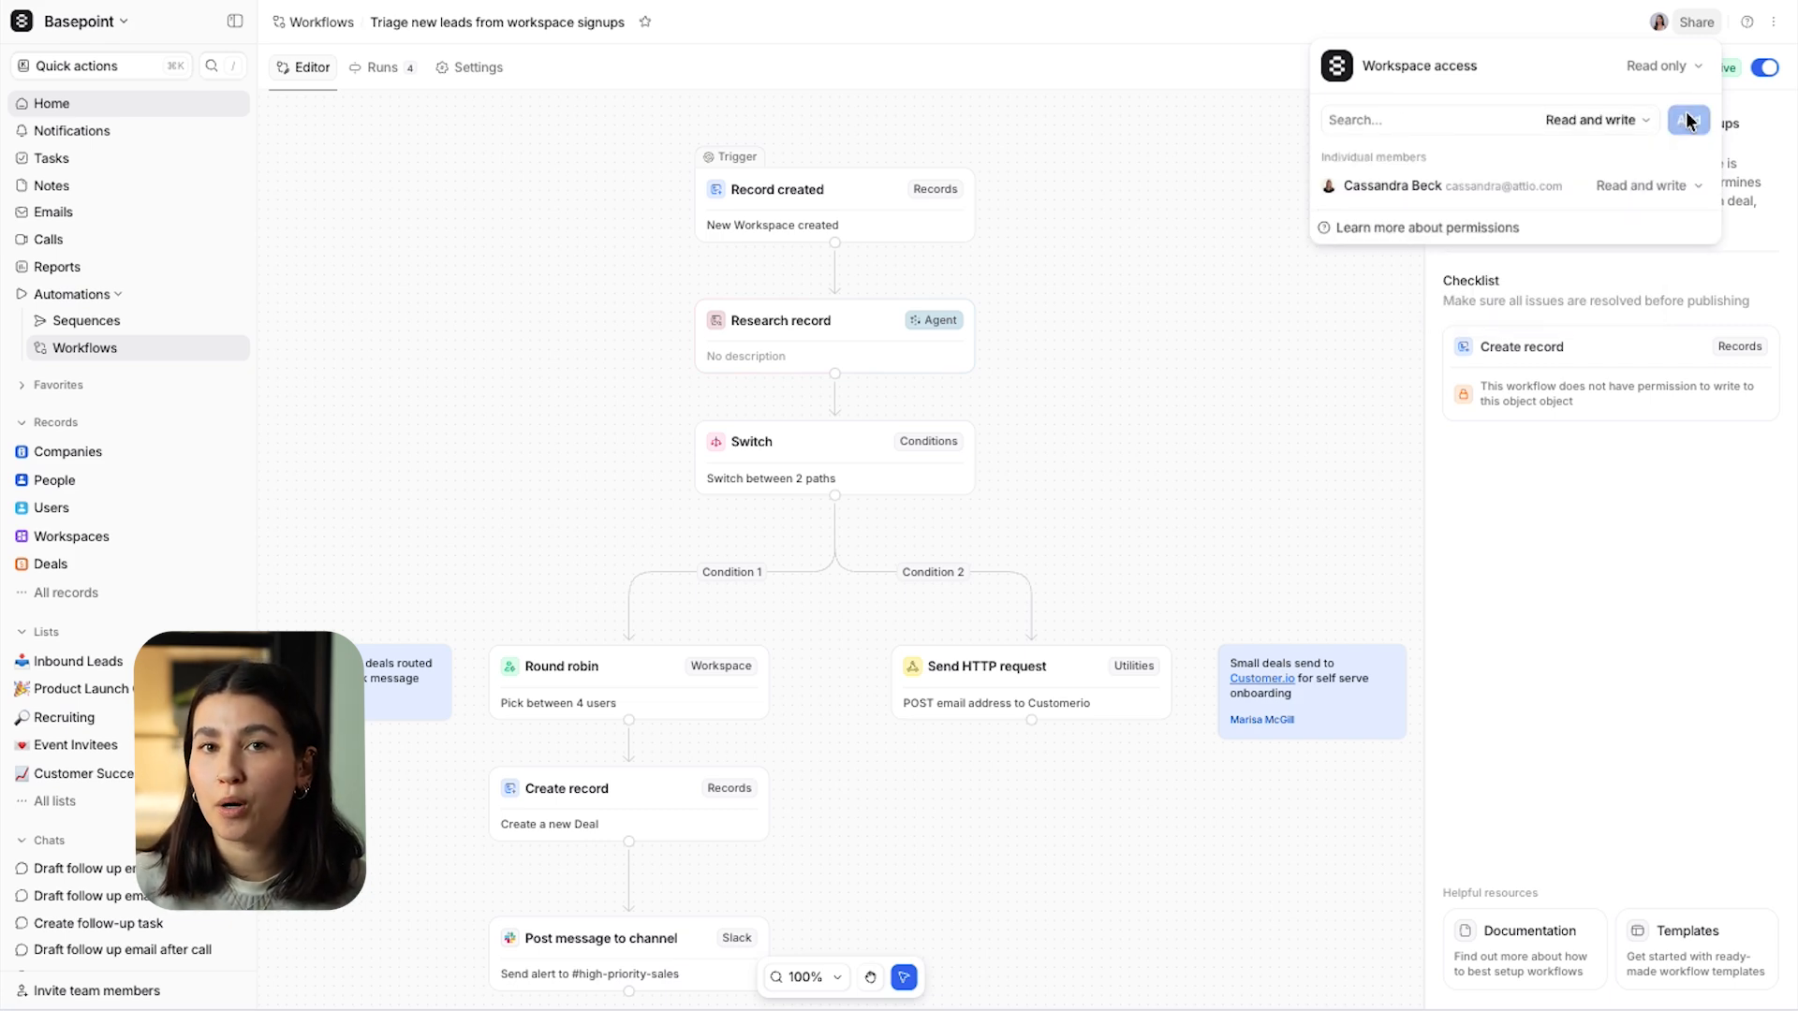
pyautogui.click(1600, 609)
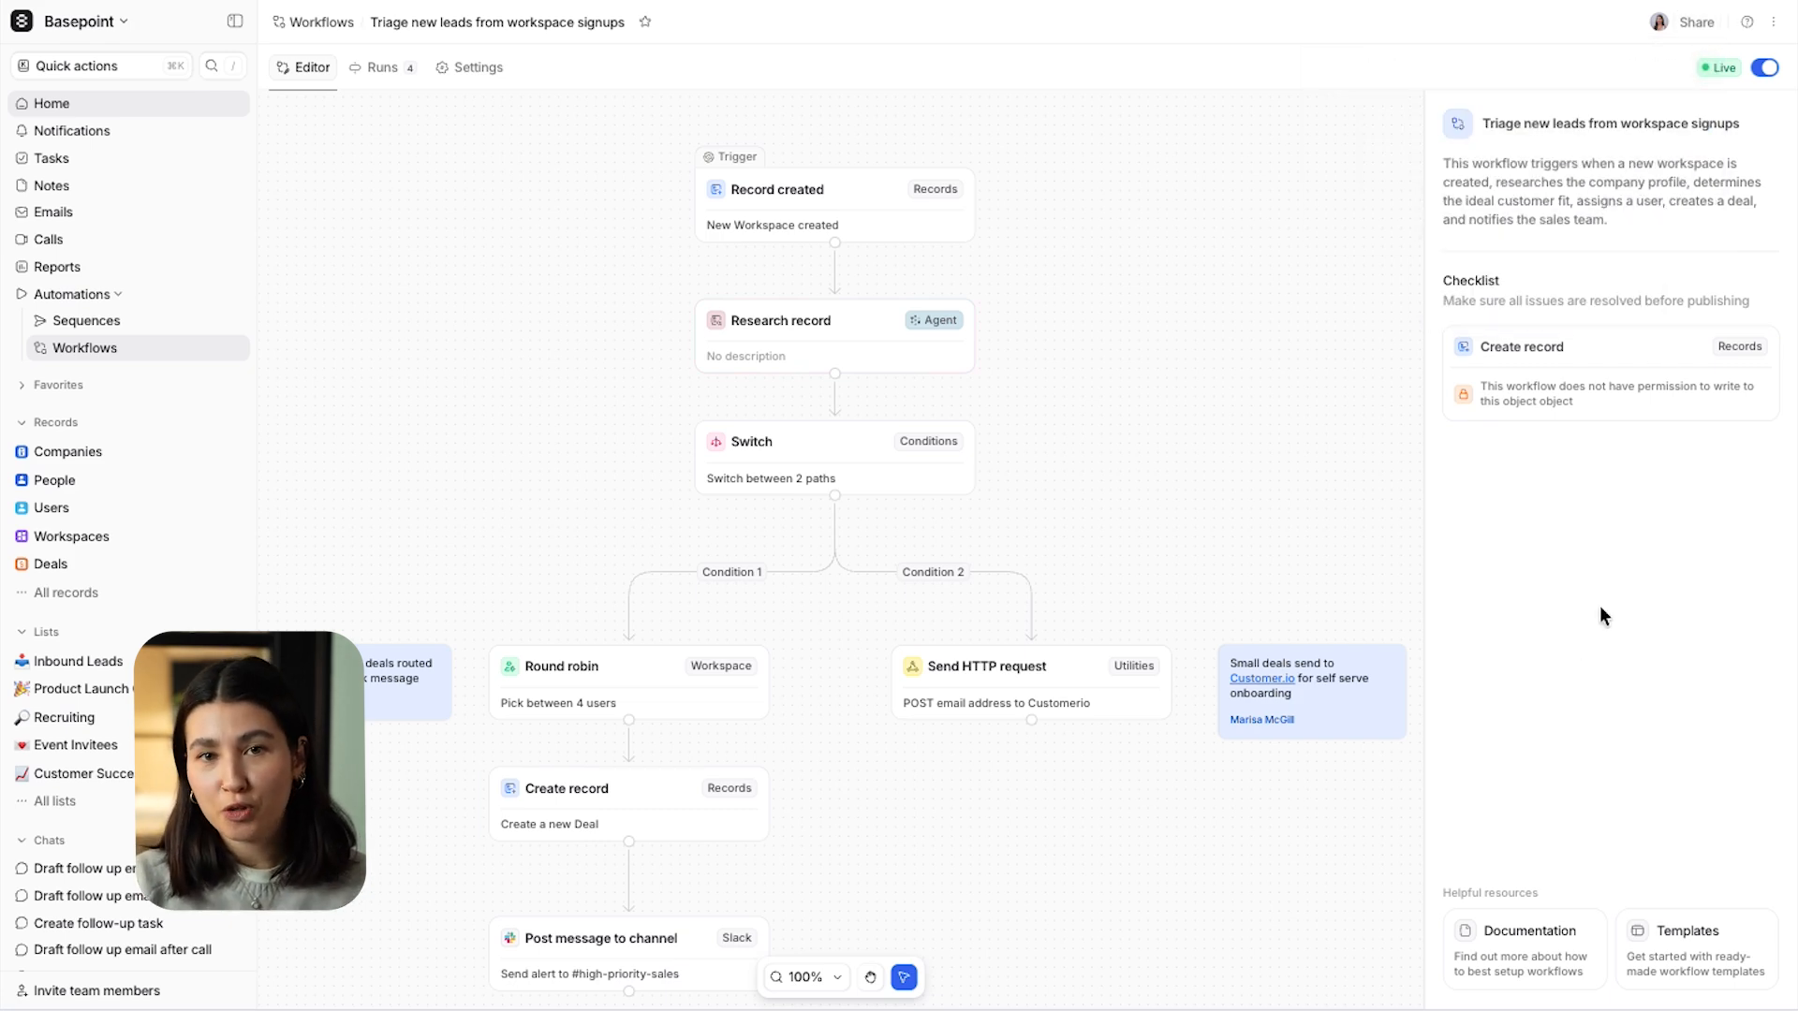